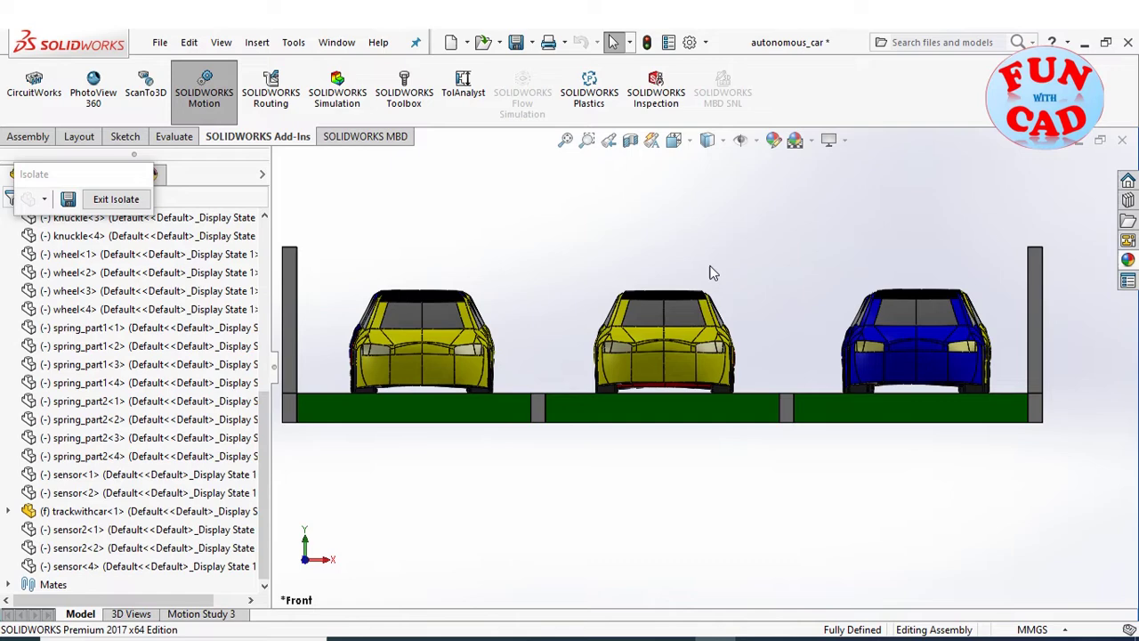
Examine the isolated trackwithcar component, including its lanes, side walls and the cars placed on it.
middle_drag(747, 301, 755, 307)
scroll(742, 306, up, 3)
scroll(756, 303, up, 3)
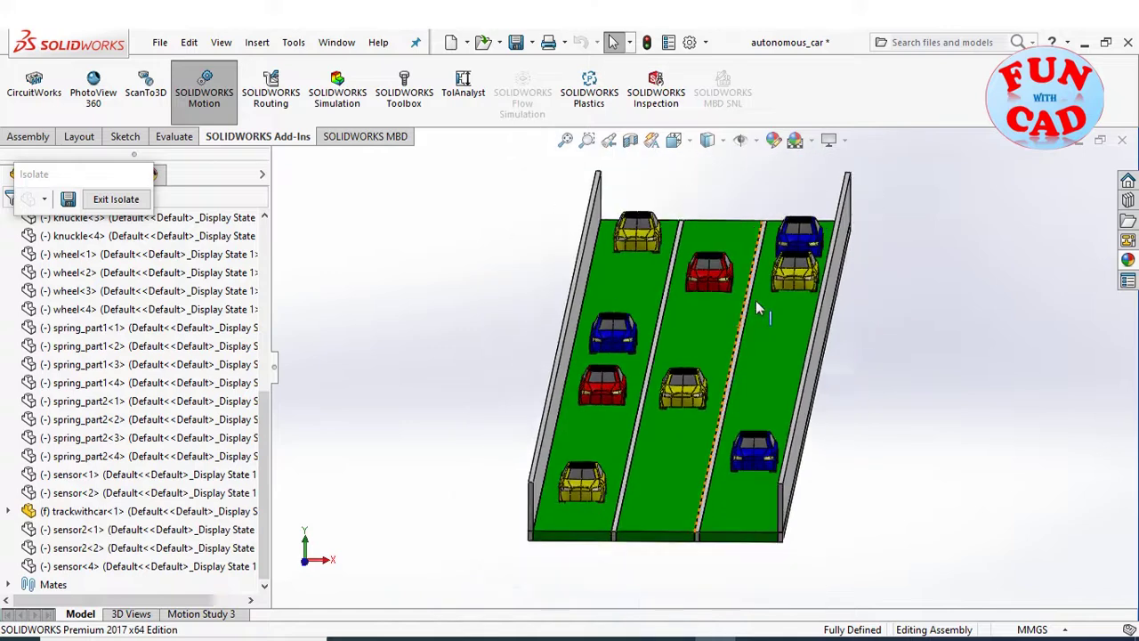
scroll(761, 260, down, 5)
scroll(761, 258, down, 4)
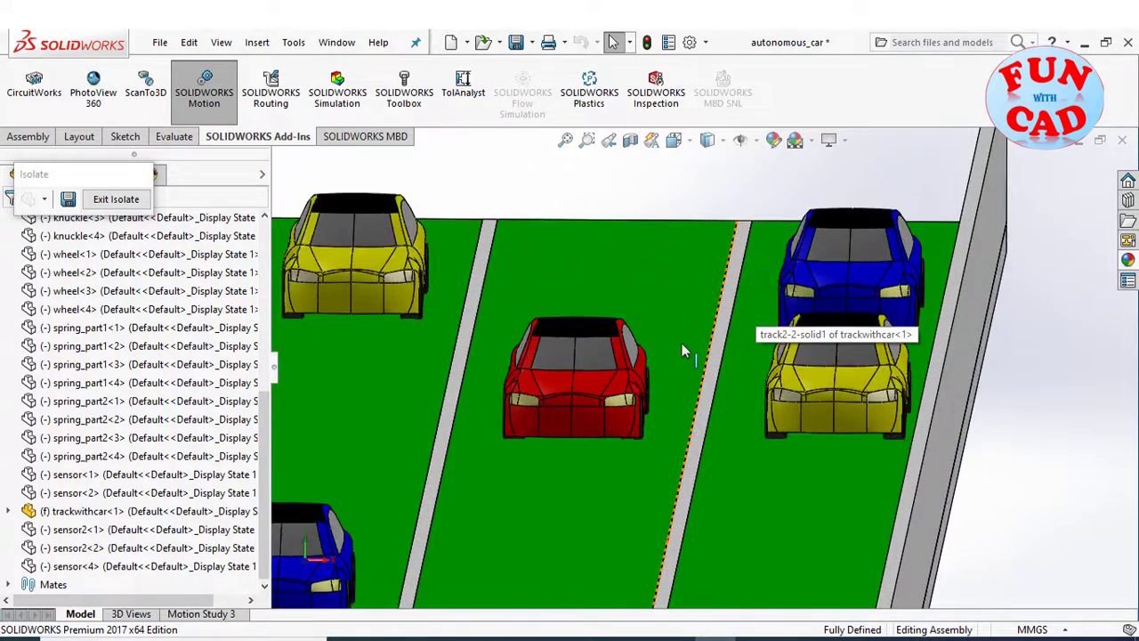
scroll(658, 354, up, 6)
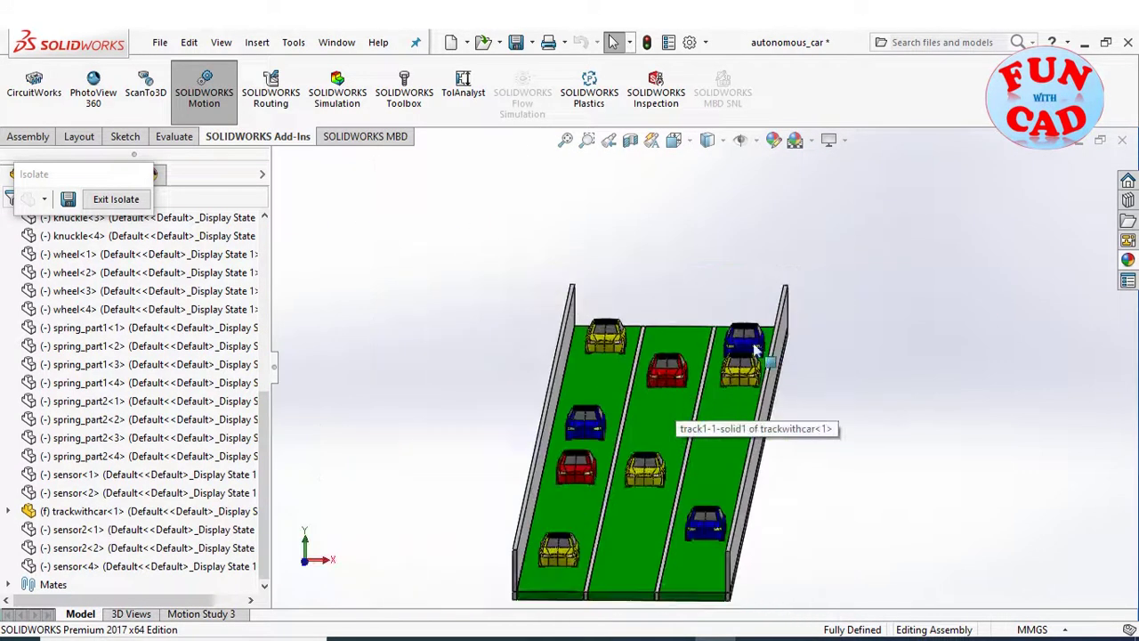
scroll(681, 449, down, 3)
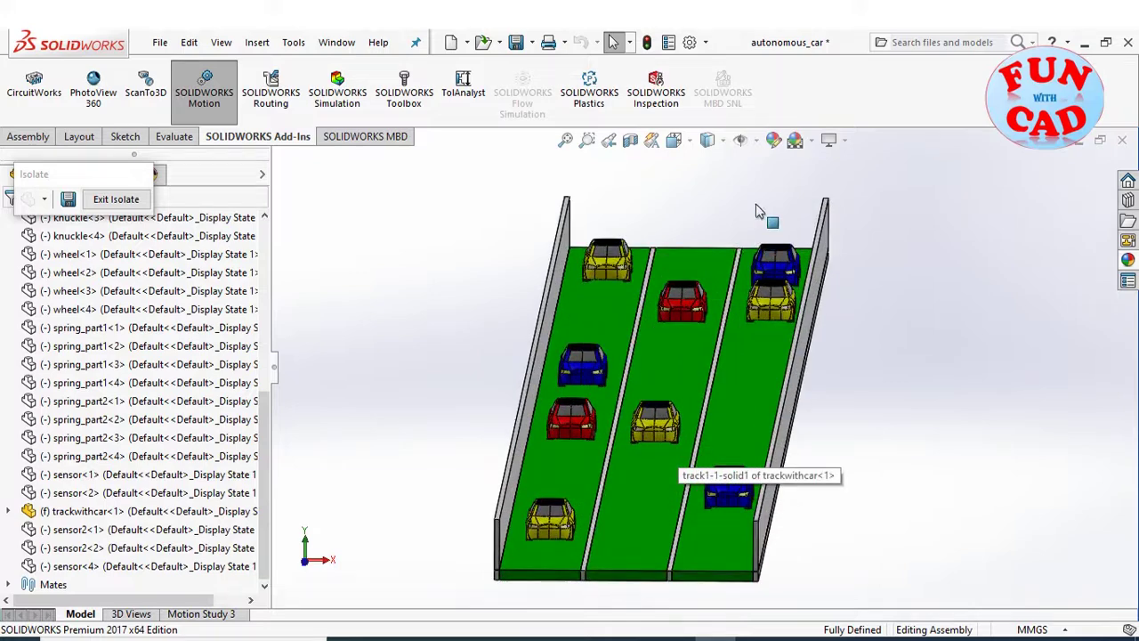
click(192, 514)
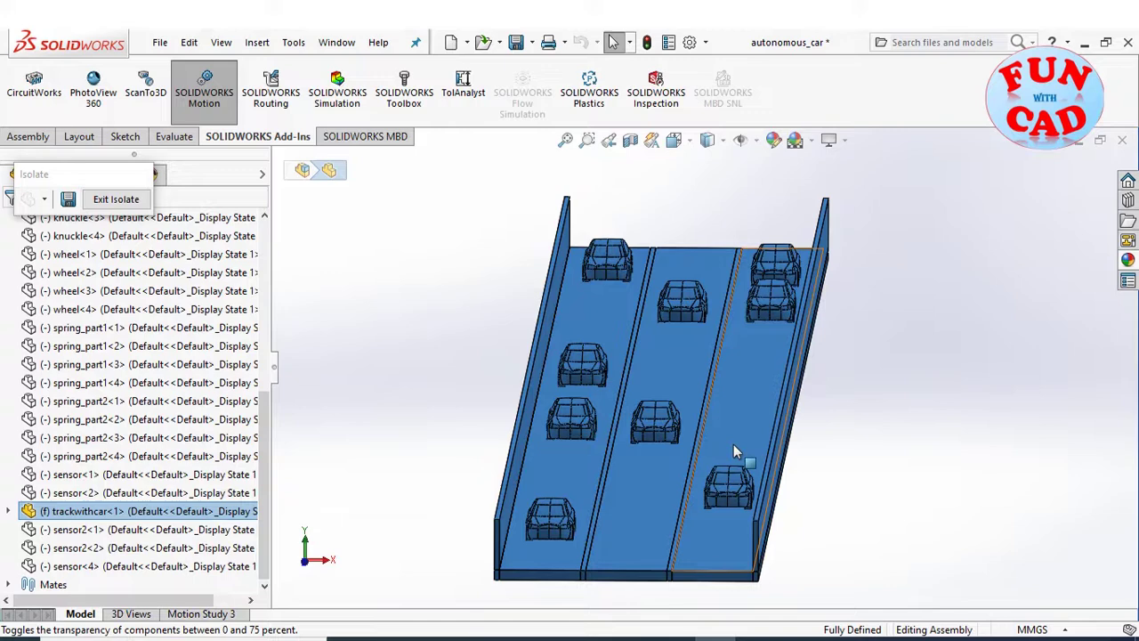
click(308, 532)
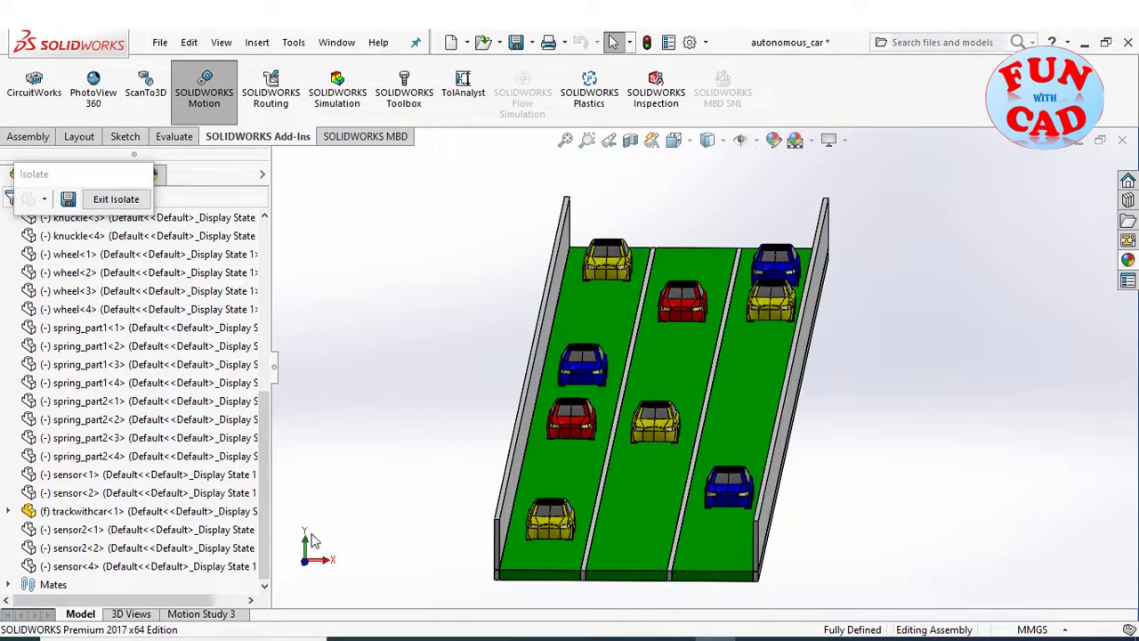
View the whole track from the top and front, and exit Isolate to bring back the car.
click(308, 535)
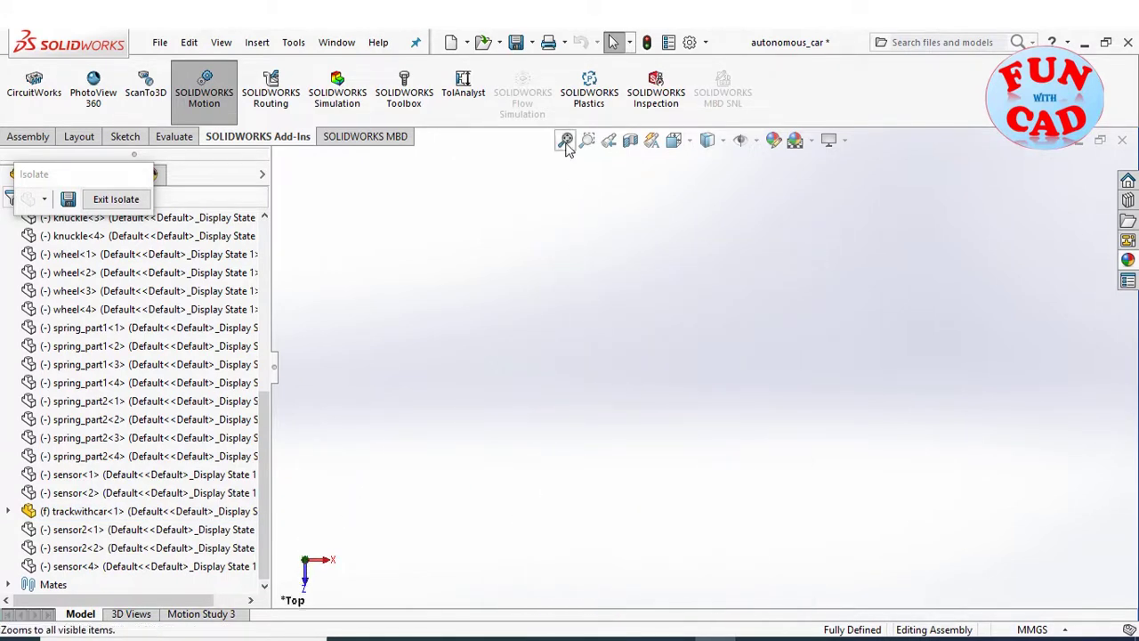
click(566, 142)
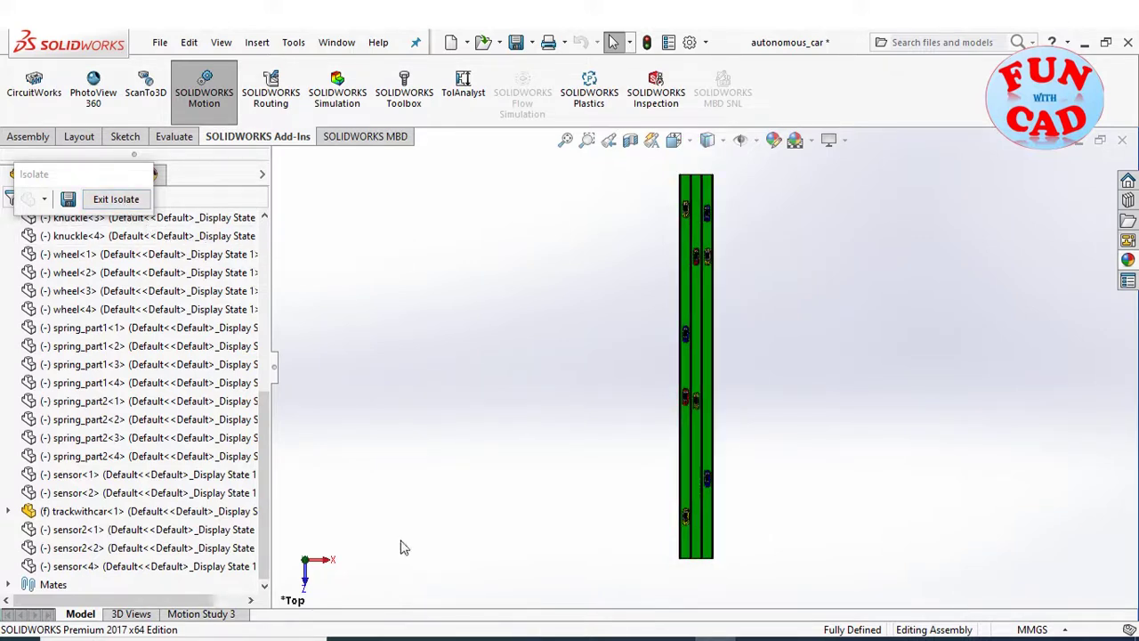
click(308, 581)
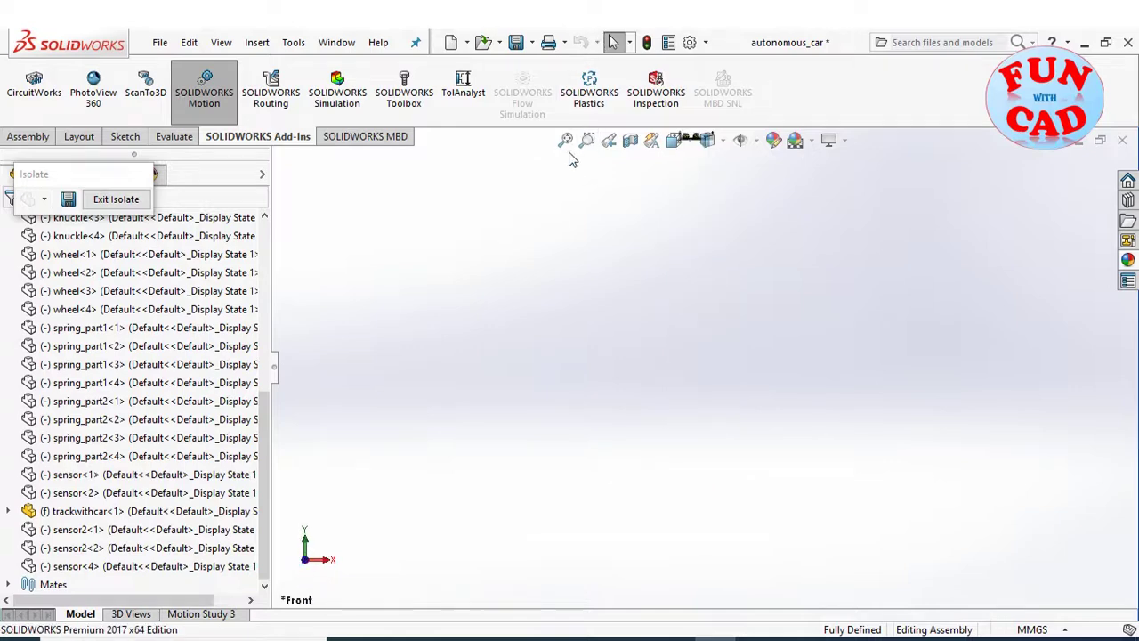
click(115, 200)
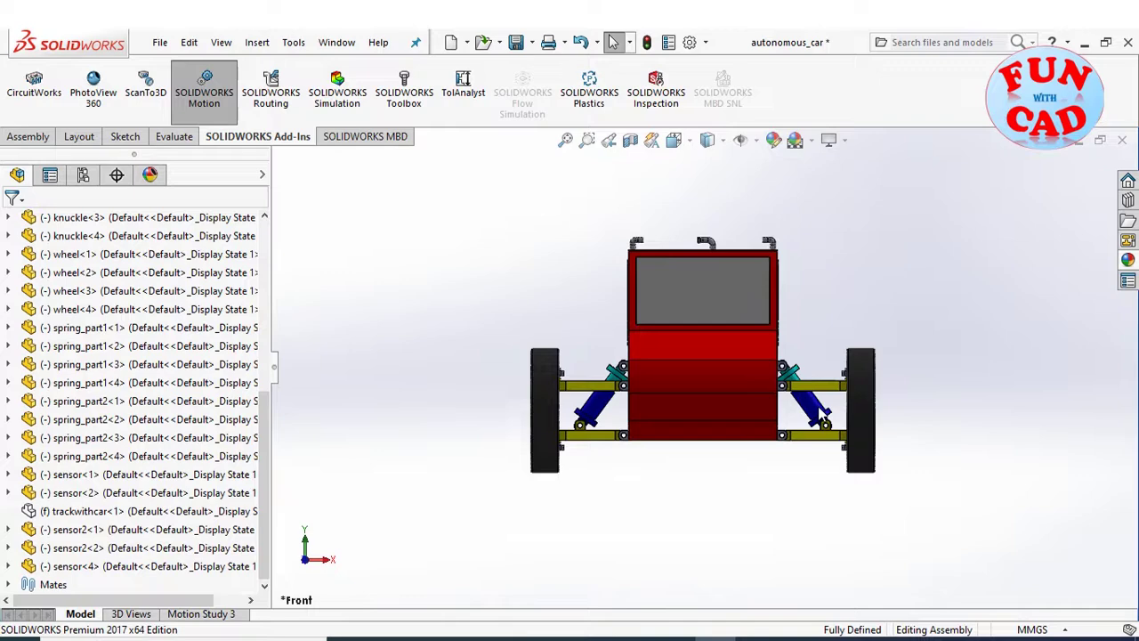
Fix the upper arm<1> component beside the front wheel in place.
middle_drag(547, 325, 590, 361)
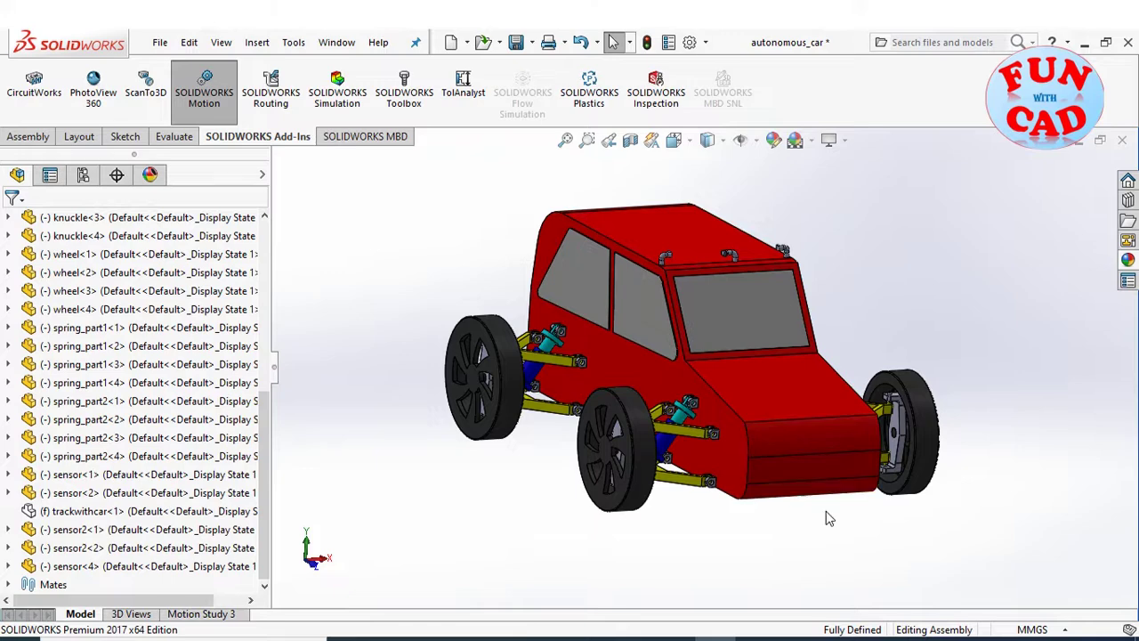
mouse_move(828, 518)
middle_down()
mouse_move(789, 507)
mouse_move(827, 507)
middle_up()
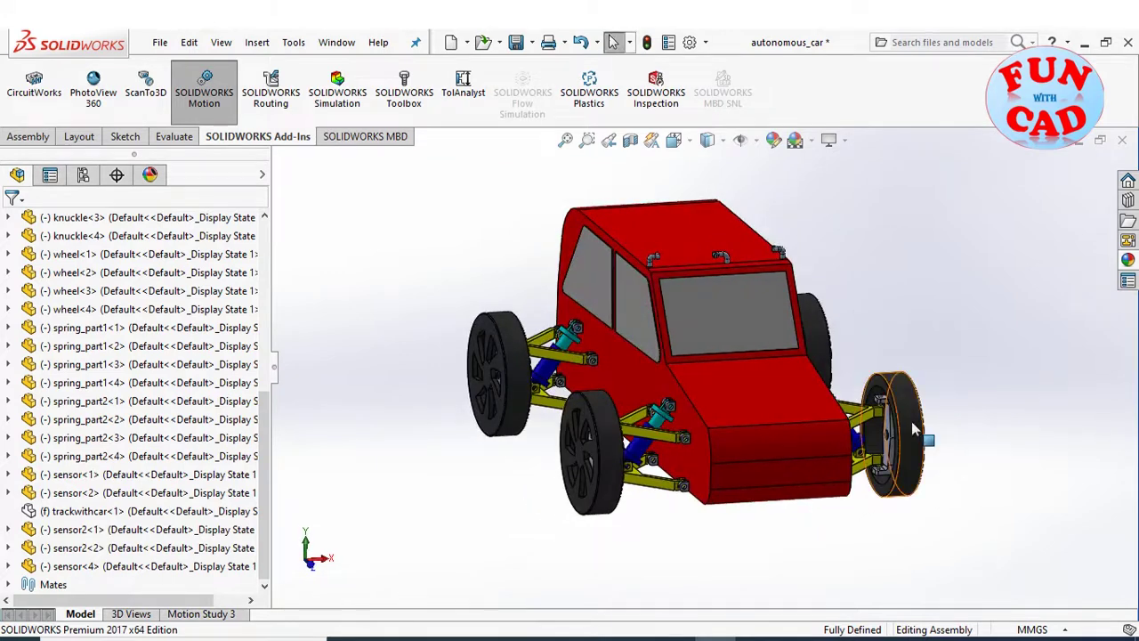
scroll(913, 429, down, 5)
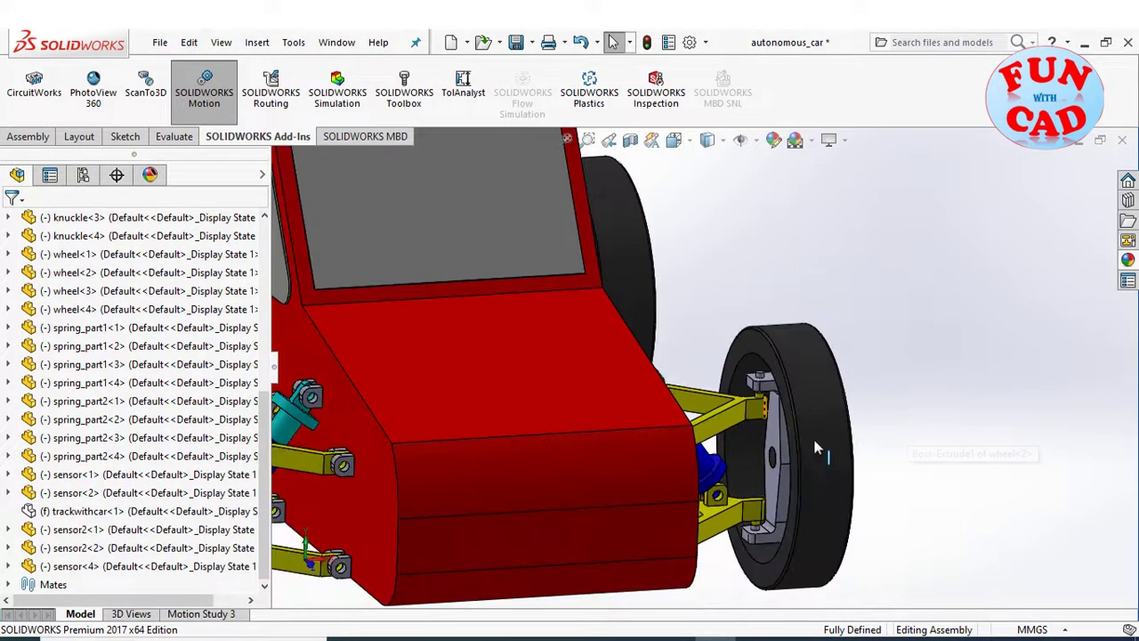
scroll(814, 449, up, 5)
scroll(805, 452, down, 7)
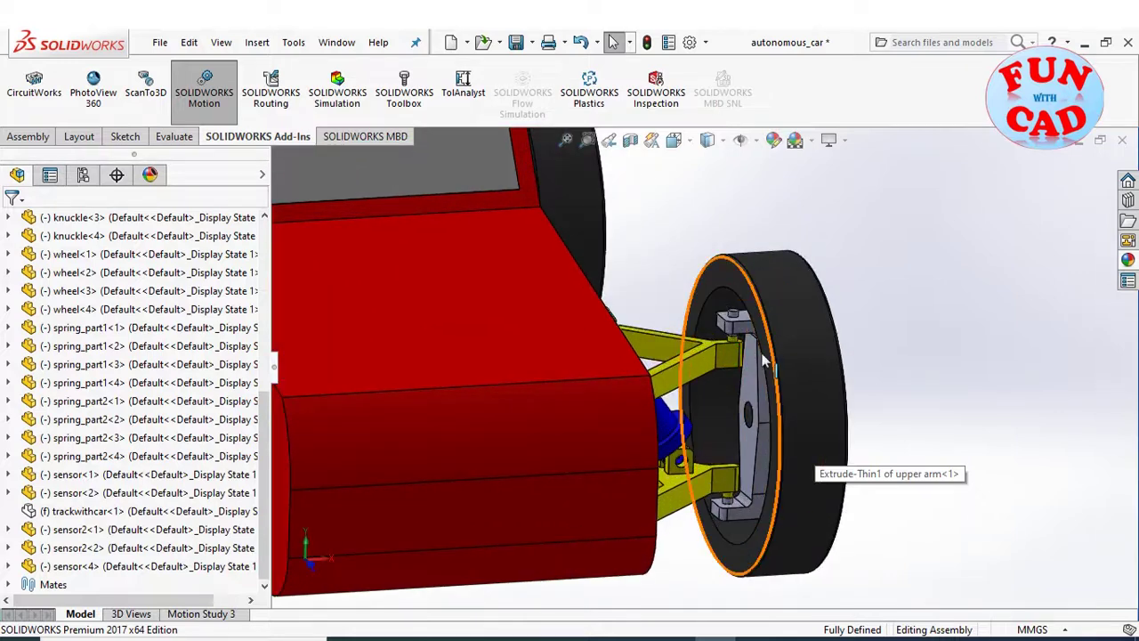
right_click(702, 361)
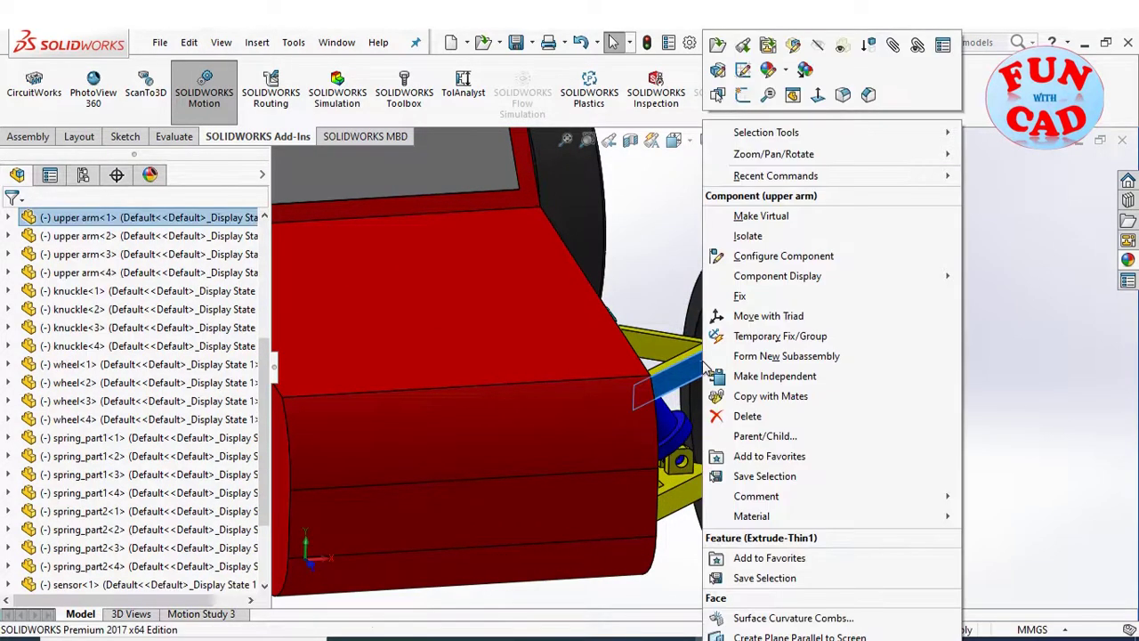
click(744, 301)
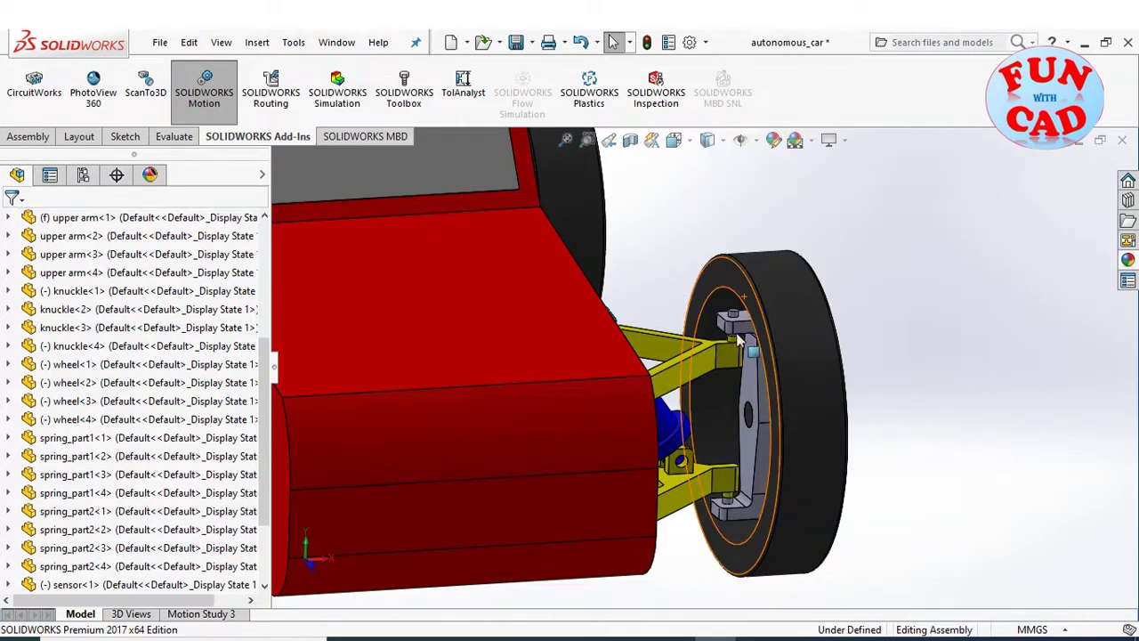
Examine the knuckle<1> part and its pin joint with the fixed upper arm at the front wheel.
scroll(719, 391, down, 3)
scroll(717, 390, up, 2)
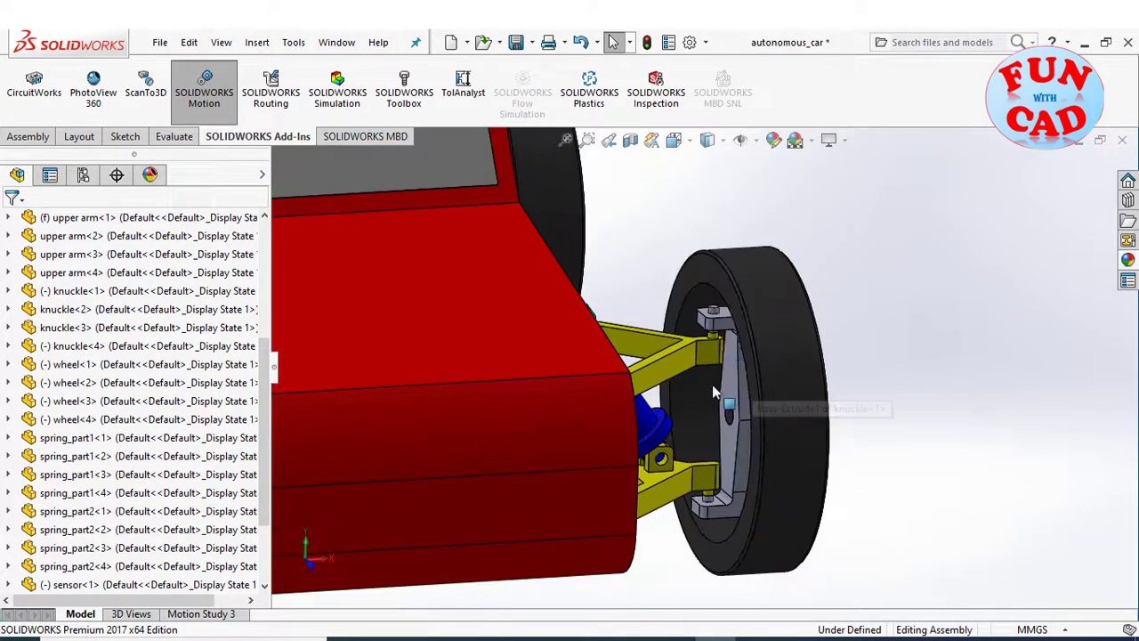
click(727, 328)
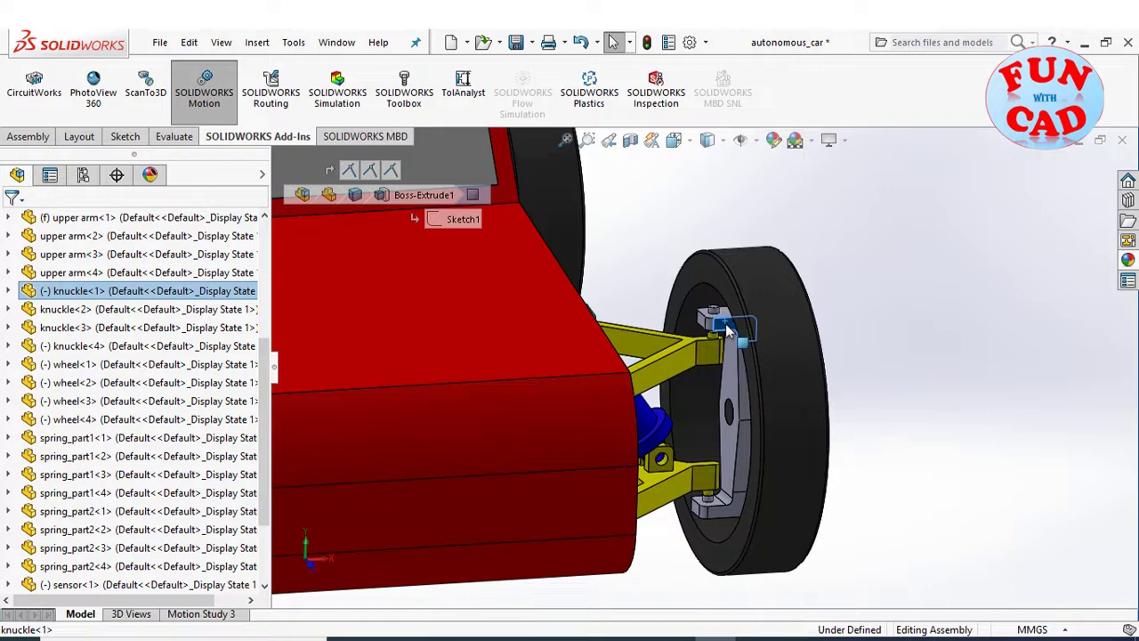
drag(727, 329, 735, 352)
scroll(722, 322, down, 5)
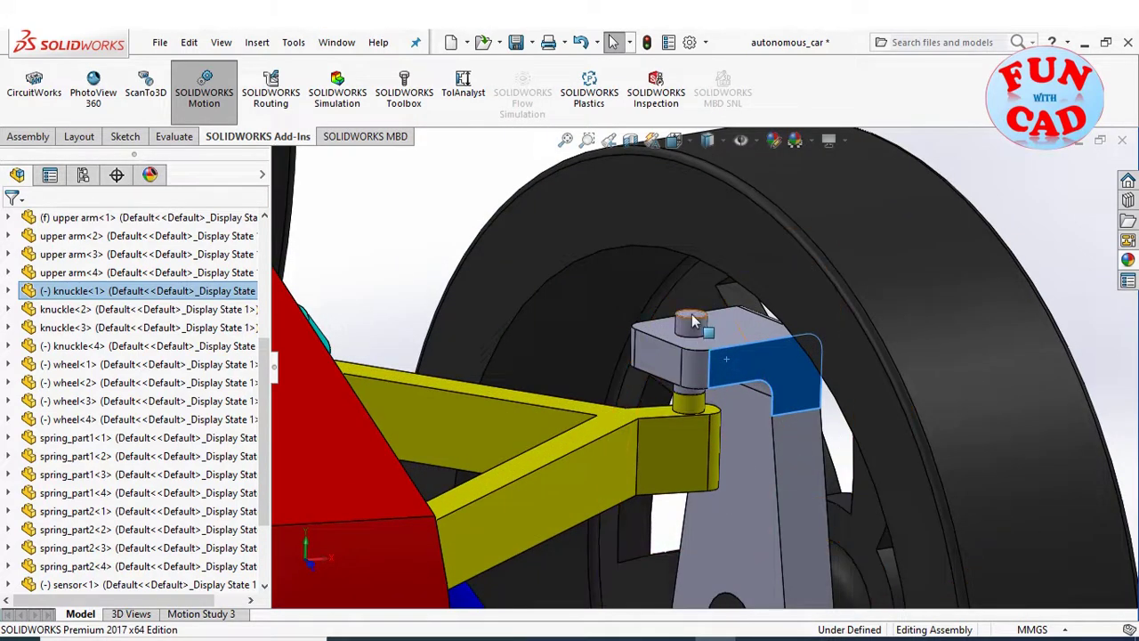
click(692, 315)
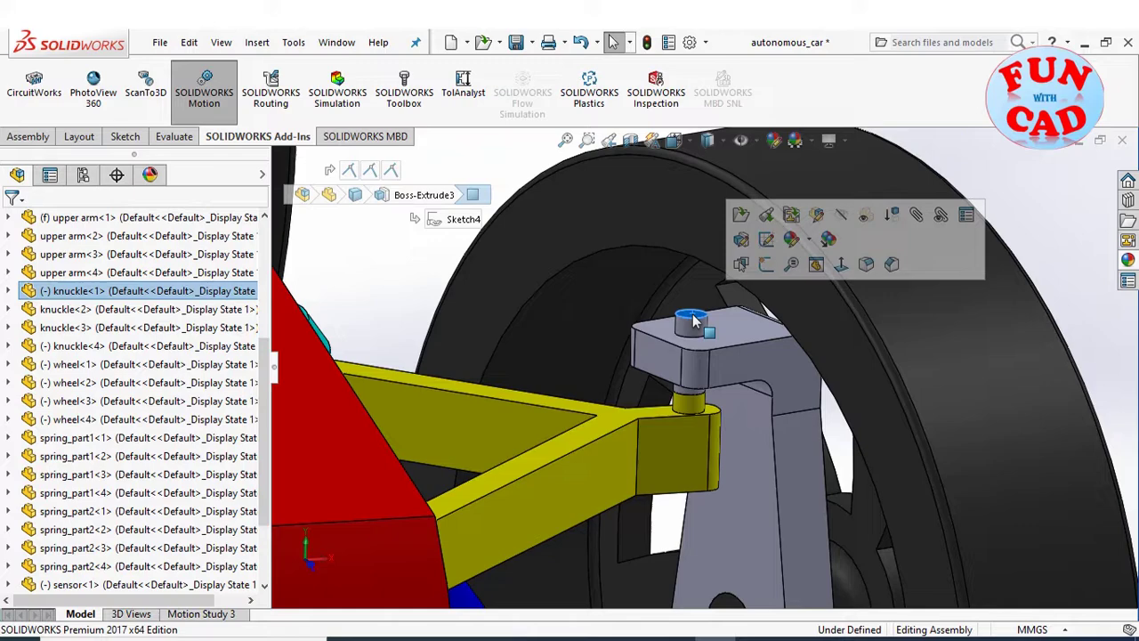
drag(698, 323, 744, 323)
middle_drag(744, 329, 758, 274)
Examine the suspension arms, knuckles and wheels on both sides of the car.
scroll(761, 278, up, 9)
scroll(728, 306, down, 8)
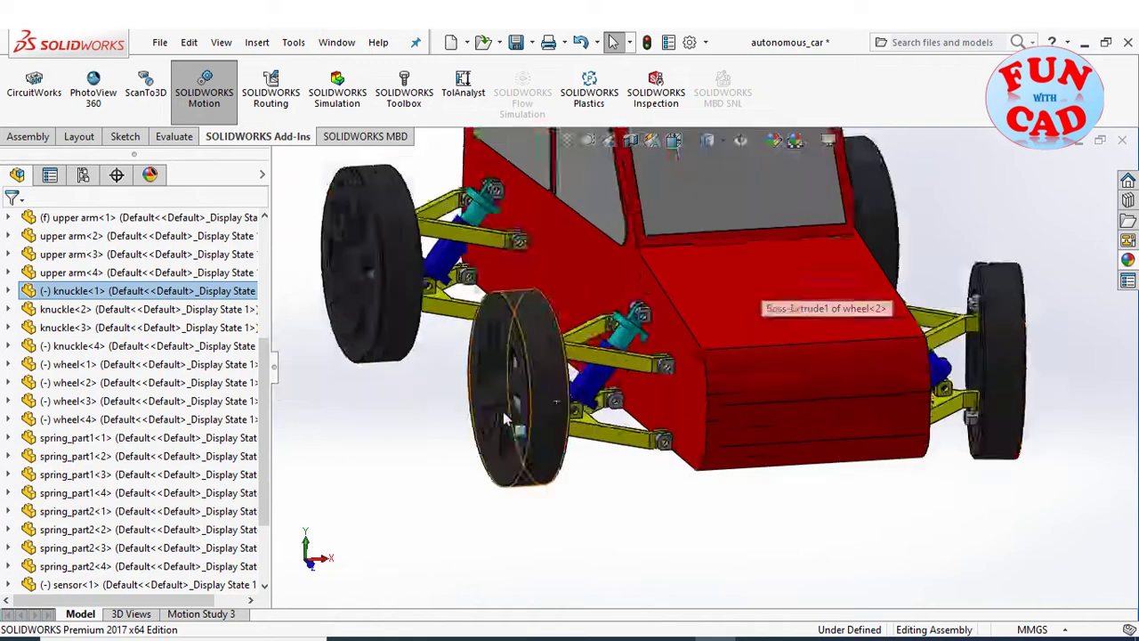
middle_drag(525, 396, 599, 365)
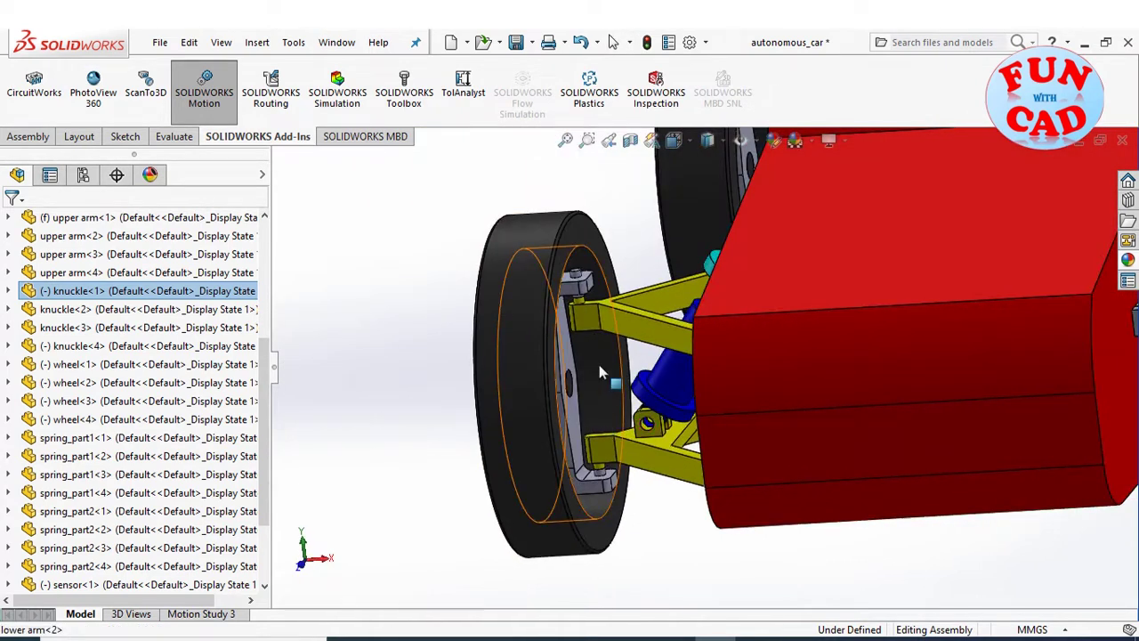
scroll(672, 427, up, 2)
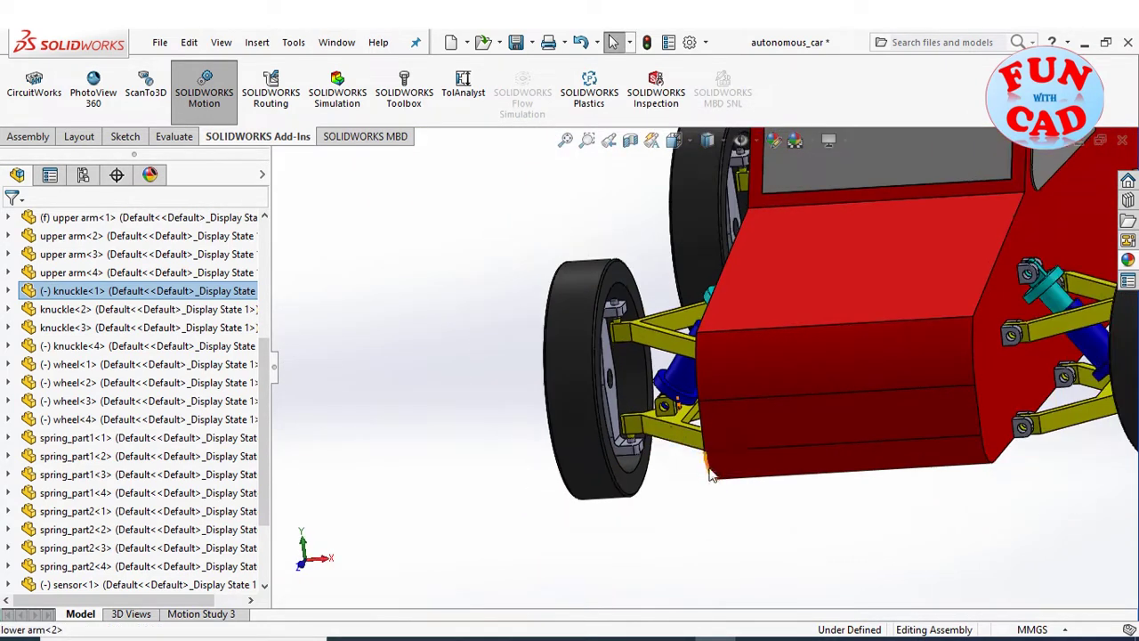
scroll(711, 472, up, 1)
scroll(764, 505, up, 3)
scroll(970, 331, down, 3)
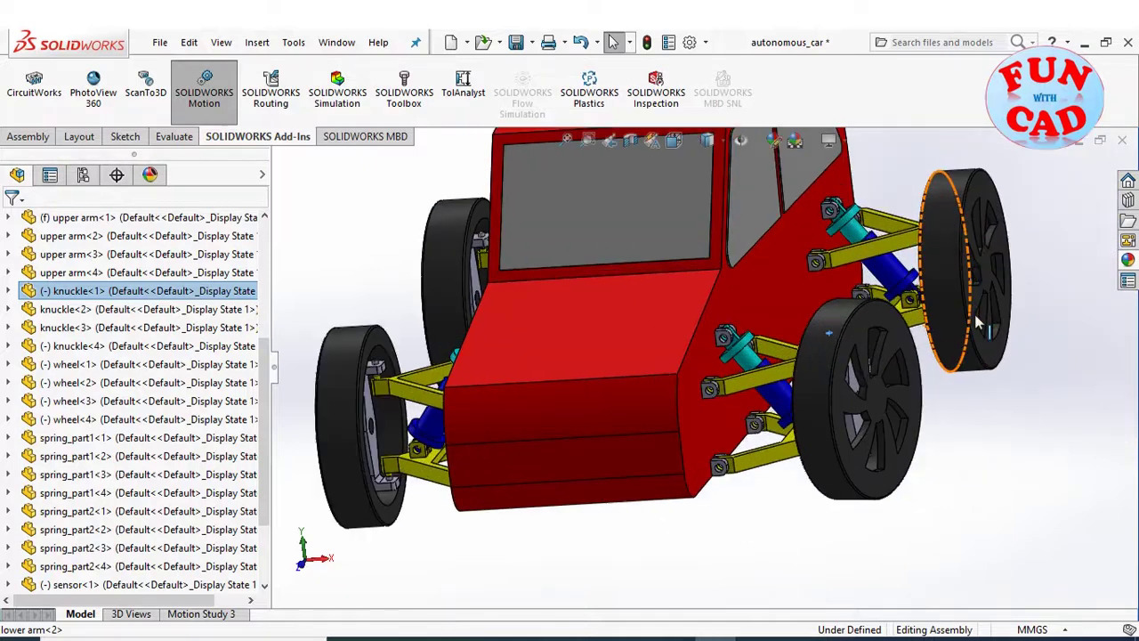
scroll(1002, 391, up, 2)
scroll(940, 331, down, 3)
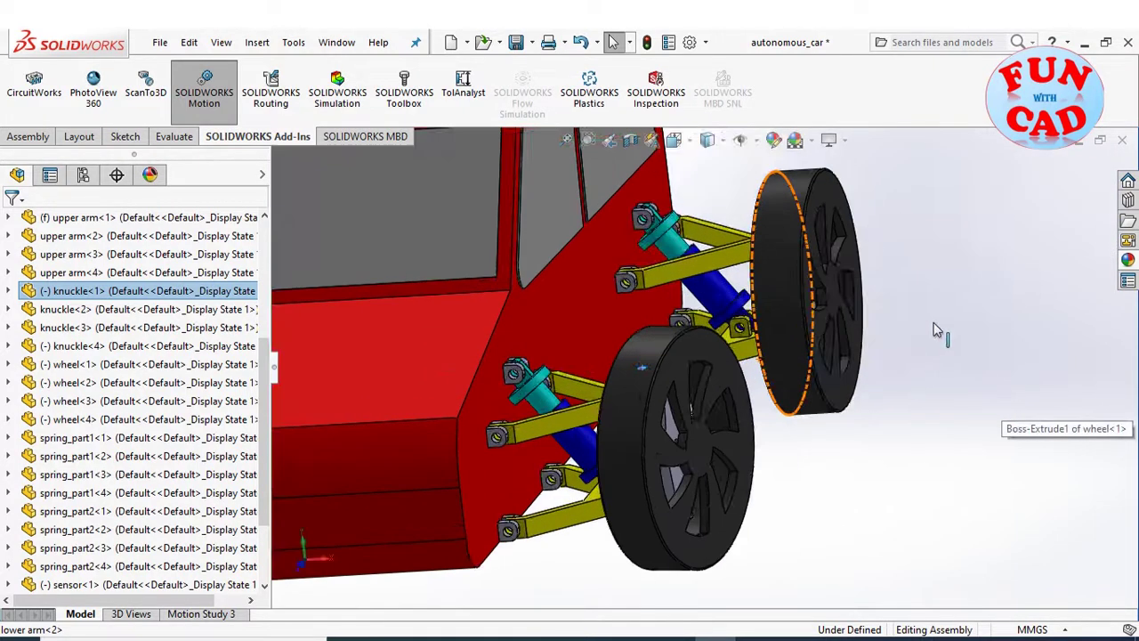
Select the wheel<2>, wheel<1> and wheel<3> components one after another to inspect them.
click(632, 441)
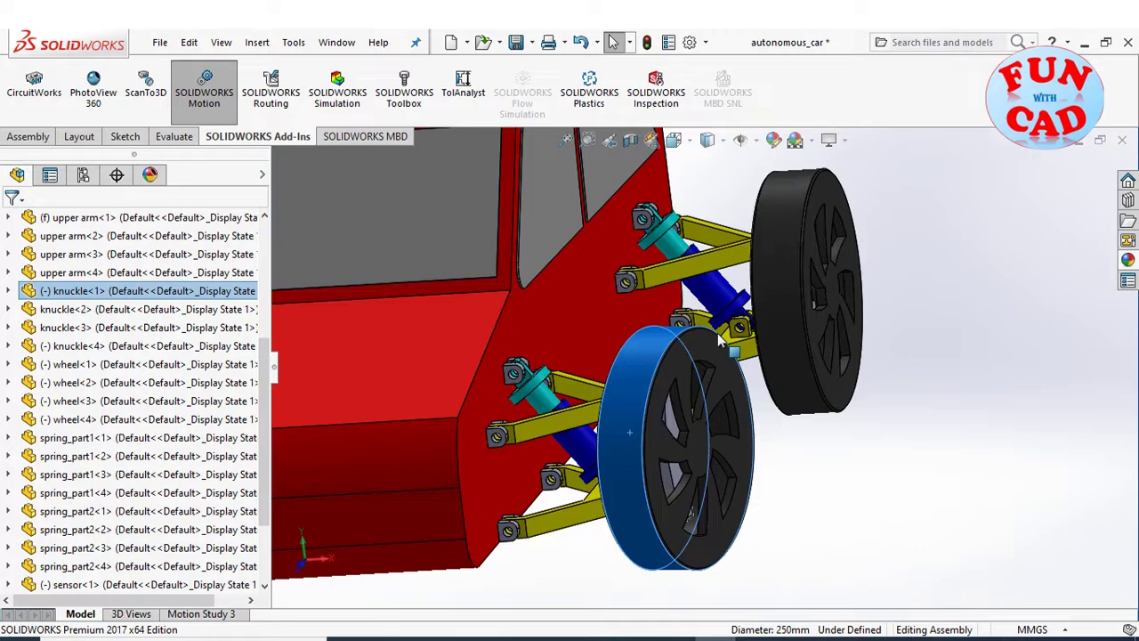
click(777, 286)
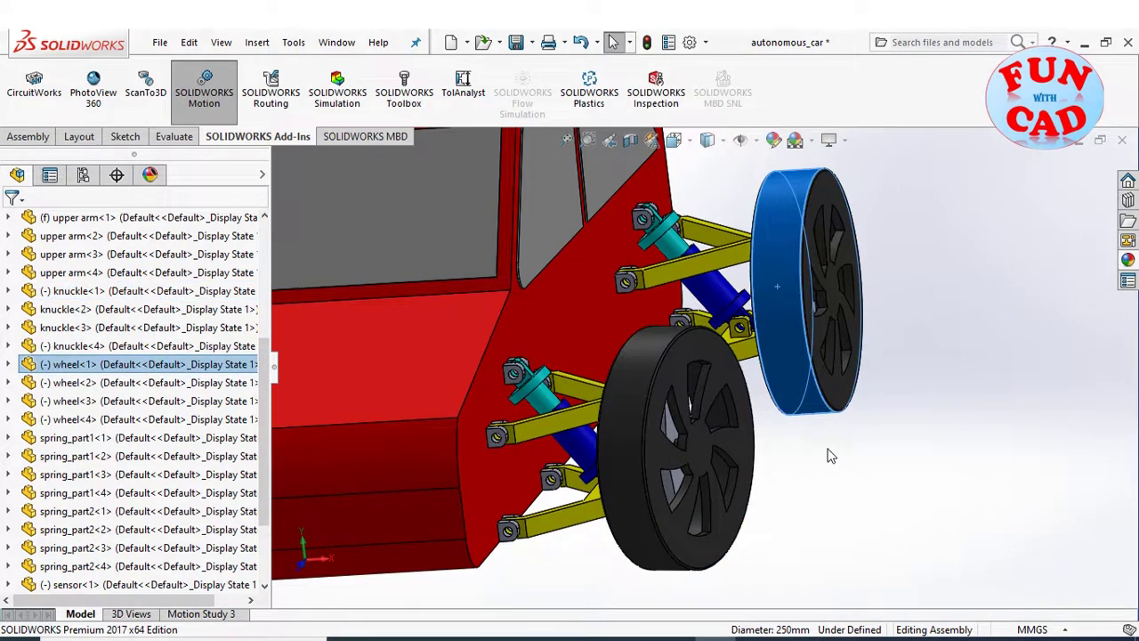
key(f)
scroll(529, 419, down, 4)
middle_drag(411, 367, 452, 361)
click(485, 365)
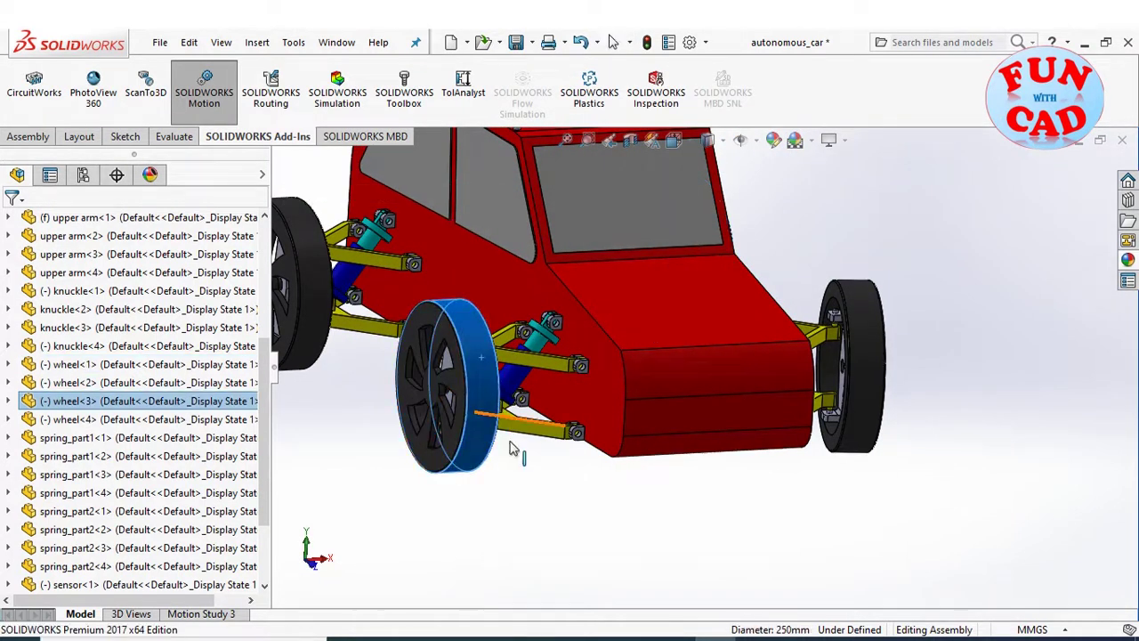
Inspect the three sensor parts mounted along the front edge of the car's roof.
scroll(517, 452, up, 3)
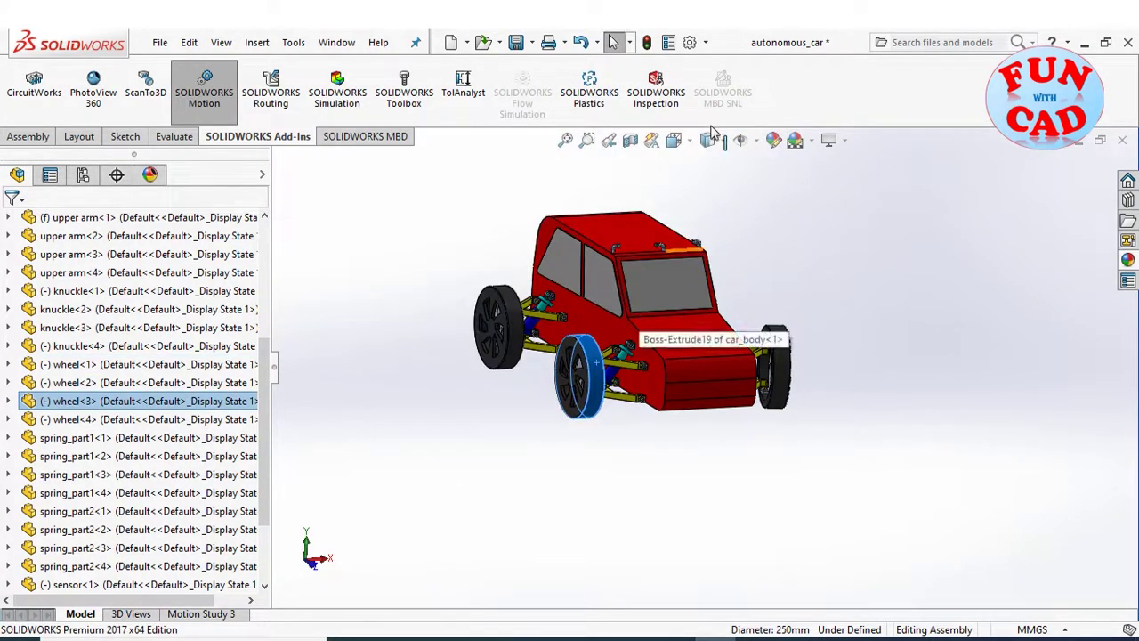
scroll(675, 263, down, 2)
scroll(674, 263, down, 5)
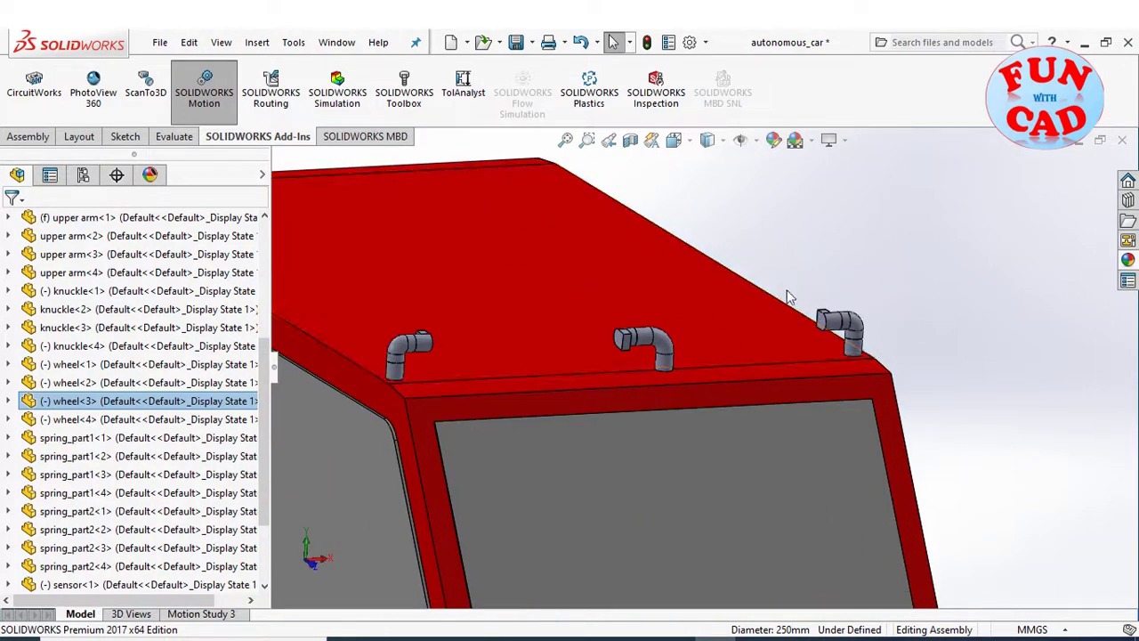
scroll(124, 338, up, 5)
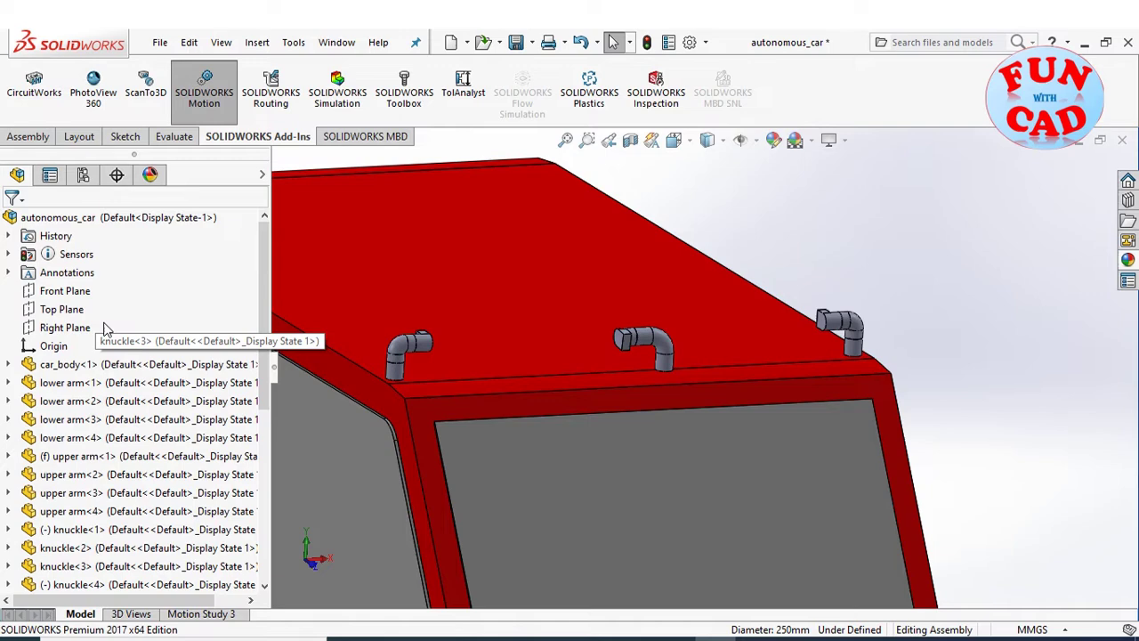
Expand the assembly's sensors, show the front_detector beam, and examine it from above with the whole car in view.
click(9, 255)
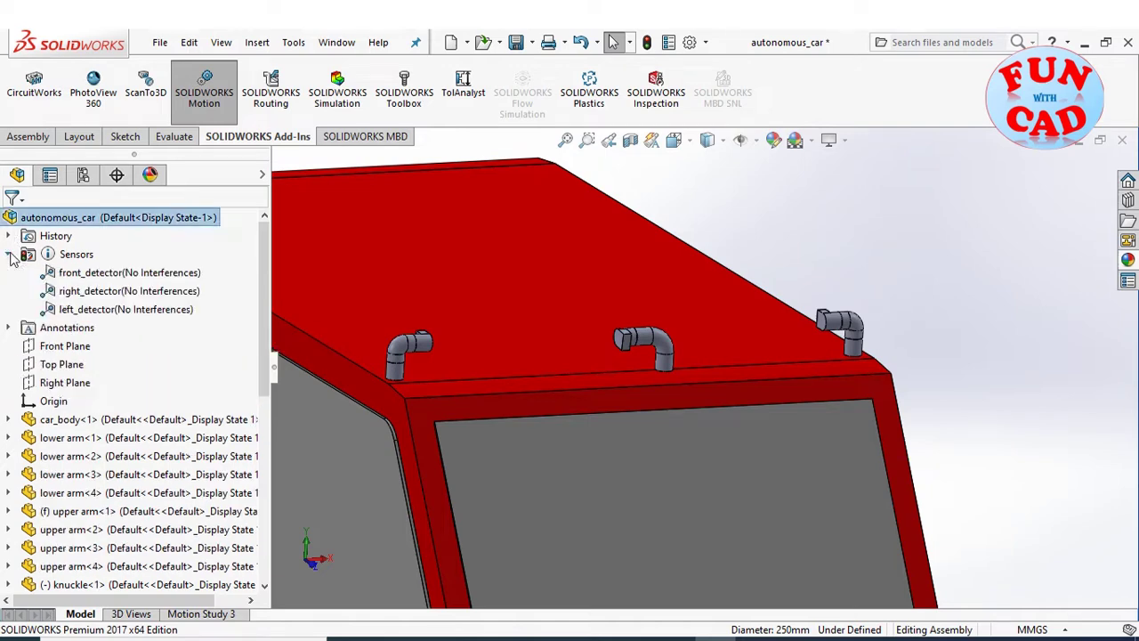
click(104, 274)
scroll(717, 454, up, 5)
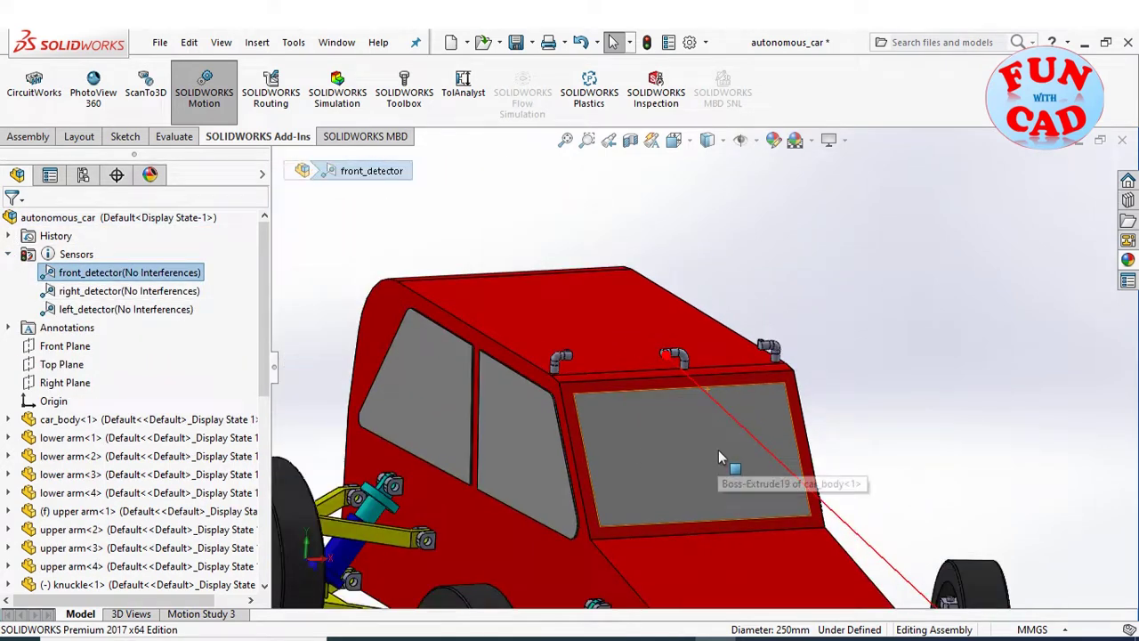
scroll(718, 449, up, 2)
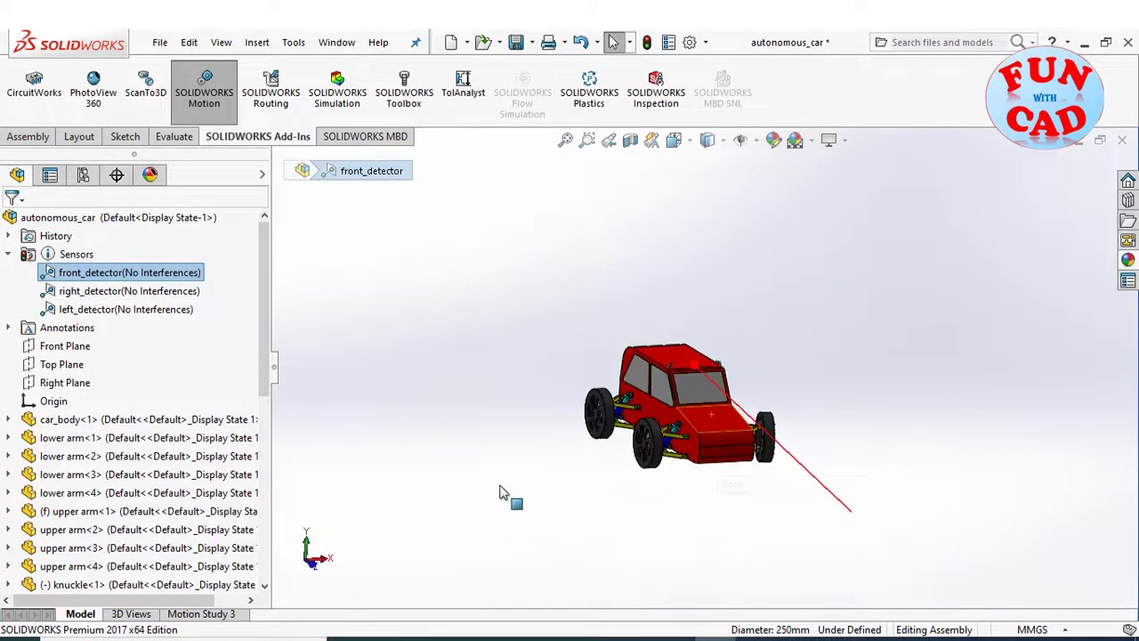
click(304, 543)
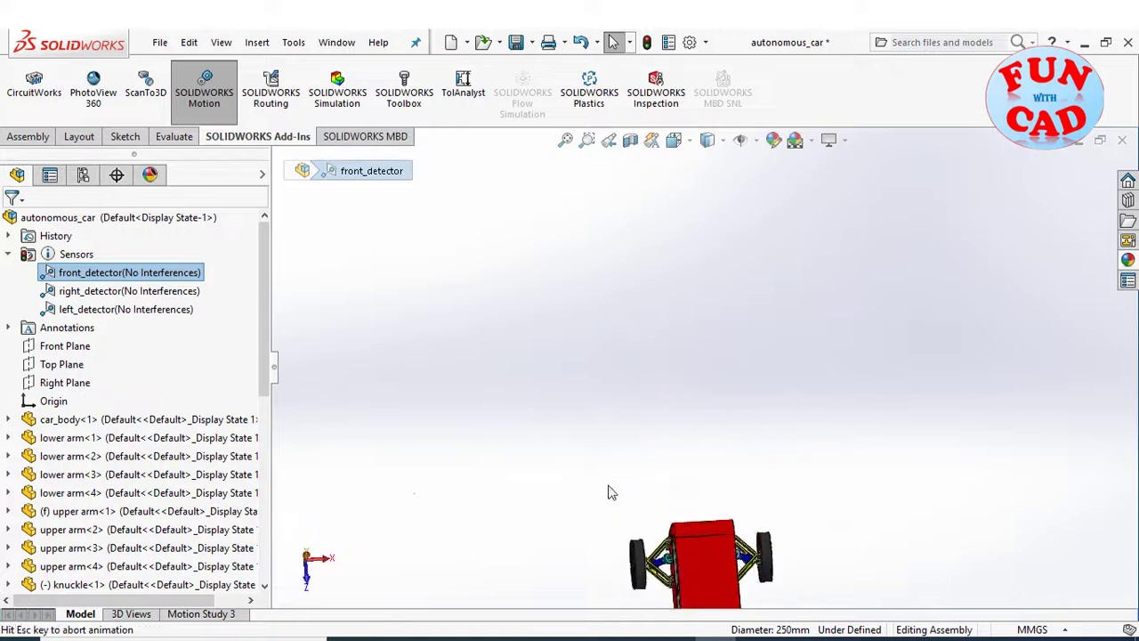
click(562, 143)
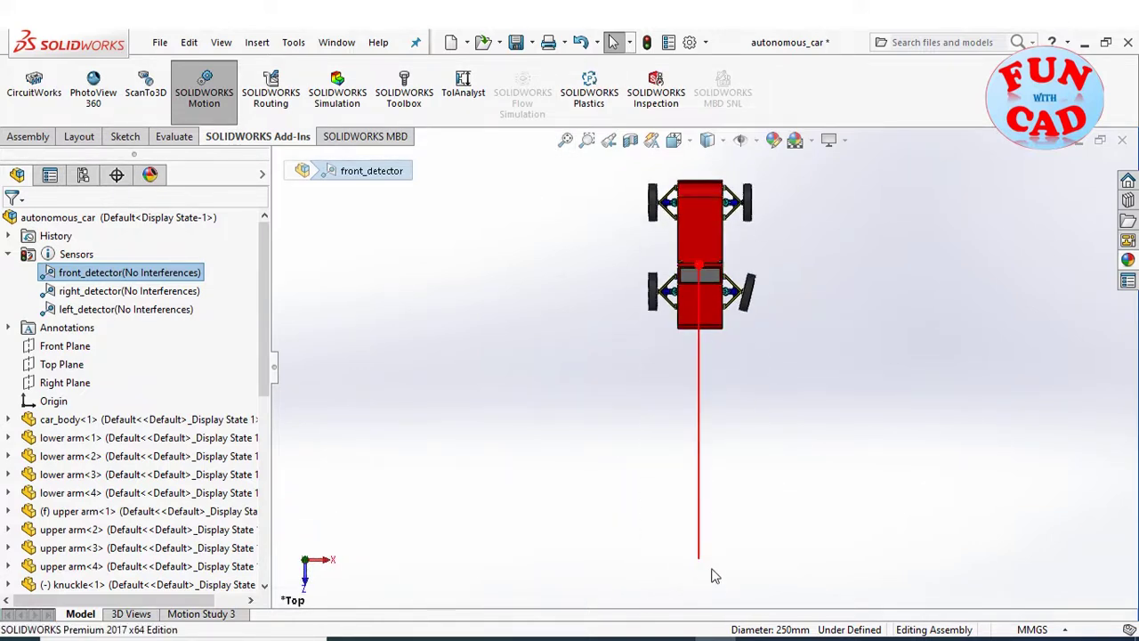
scroll(699, 276, down, 6)
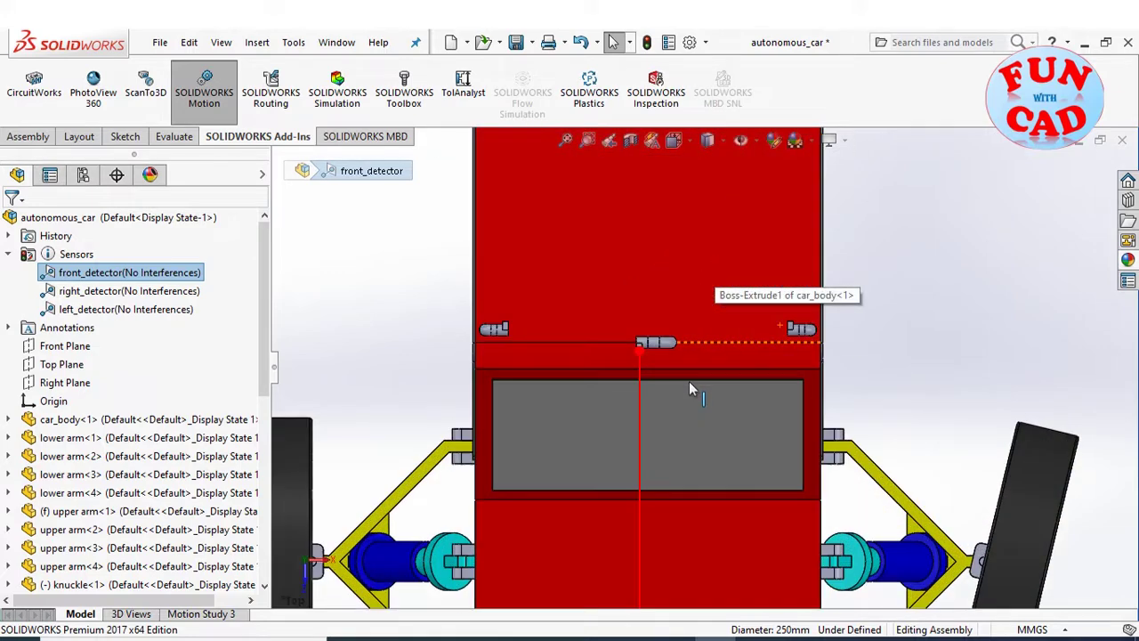
Examine the head face of the middle roof sensor, sensor<4>, where the front_detector beam starts.
middle_drag(609, 374, 636, 251)
scroll(669, 312, down, 3)
scroll(672, 321, up, 1)
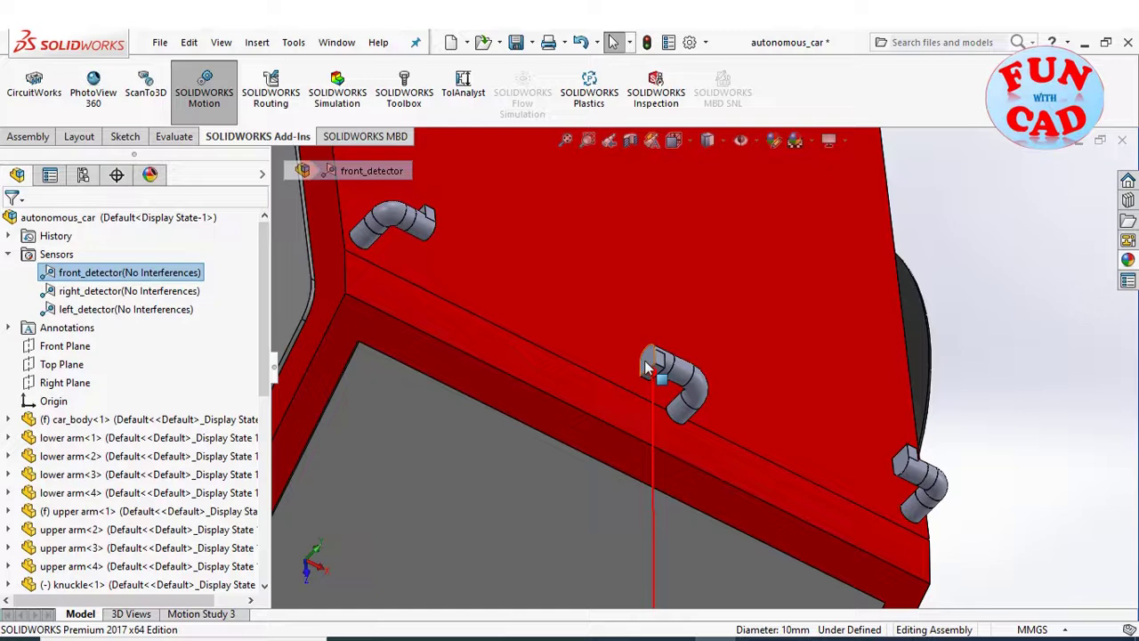
click(653, 362)
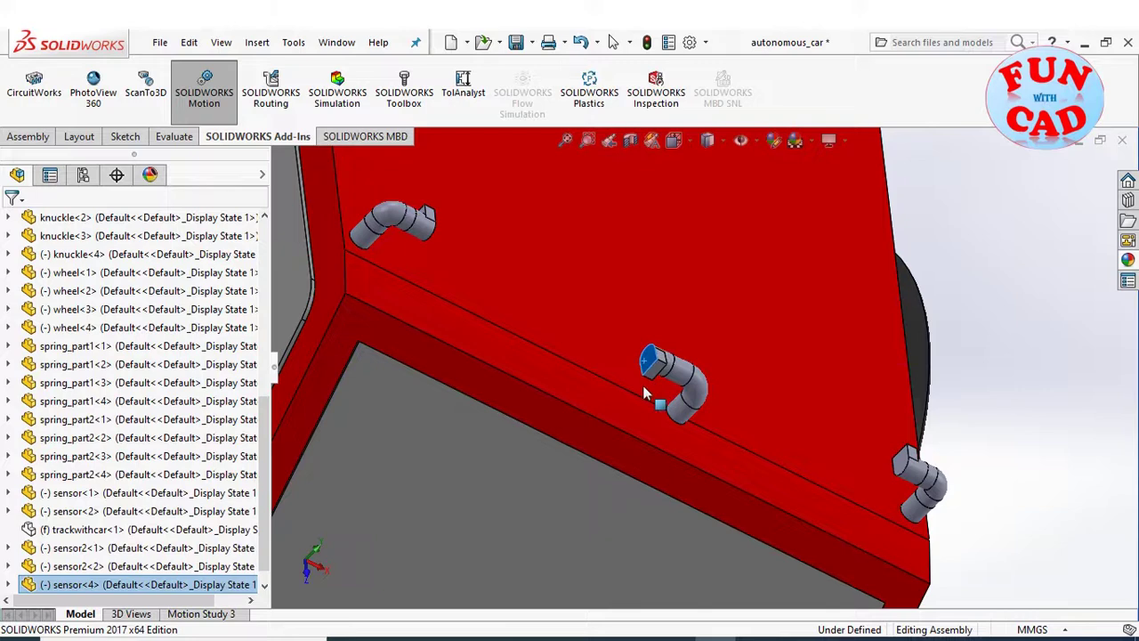
Review the front_detector proximity sensor's face, direction edge, tracked component and range, and close its definition without changes.
scroll(116, 365, up, 7)
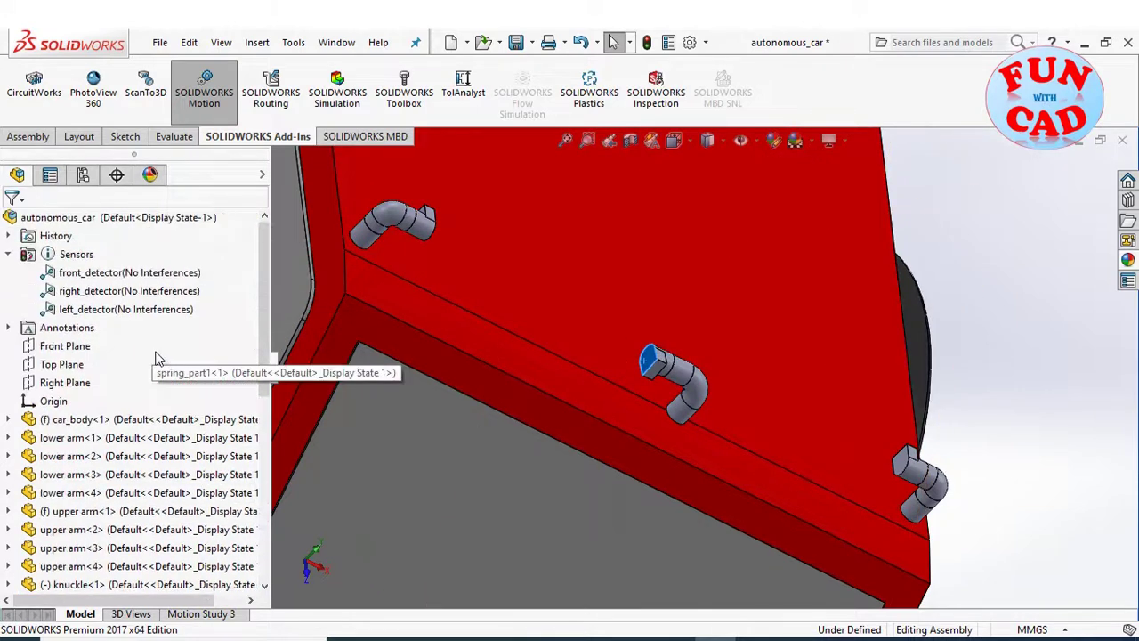
right_click(104, 278)
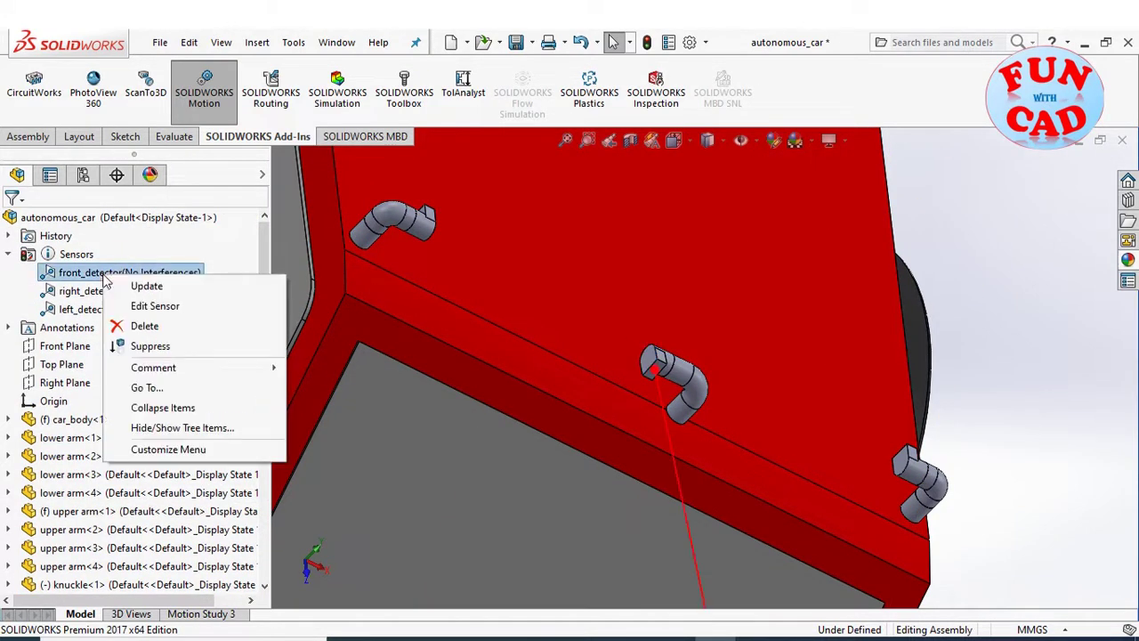
click(167, 307)
middle_drag(885, 486, 681, 485)
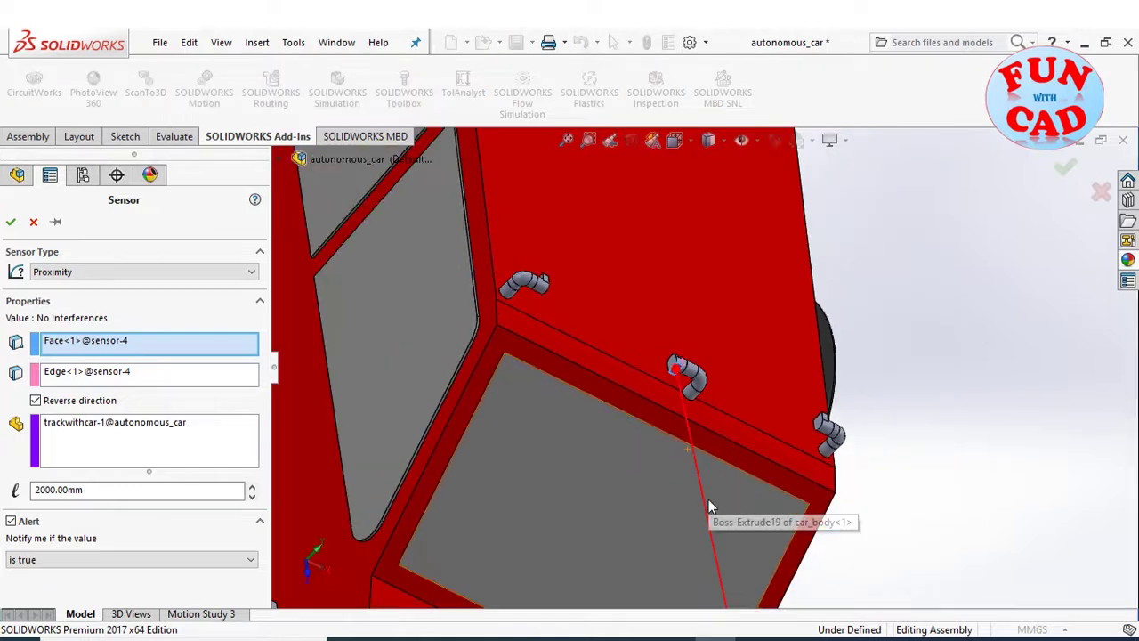
scroll(708, 508, up, 5)
scroll(682, 297, down, 4)
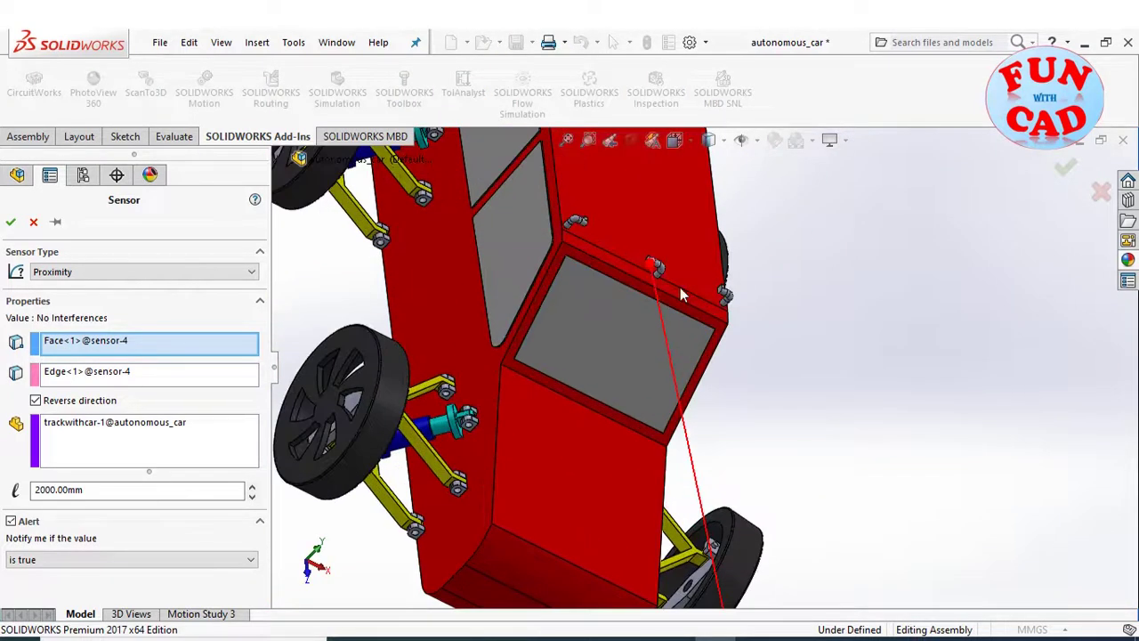
scroll(682, 296, down, 2)
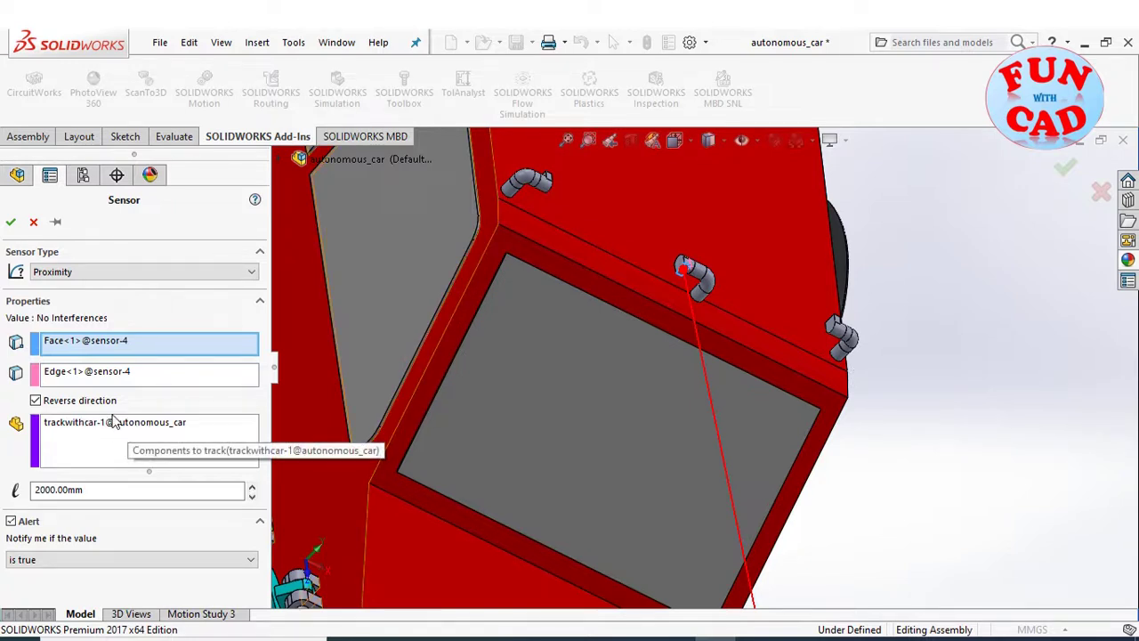
click(33, 222)
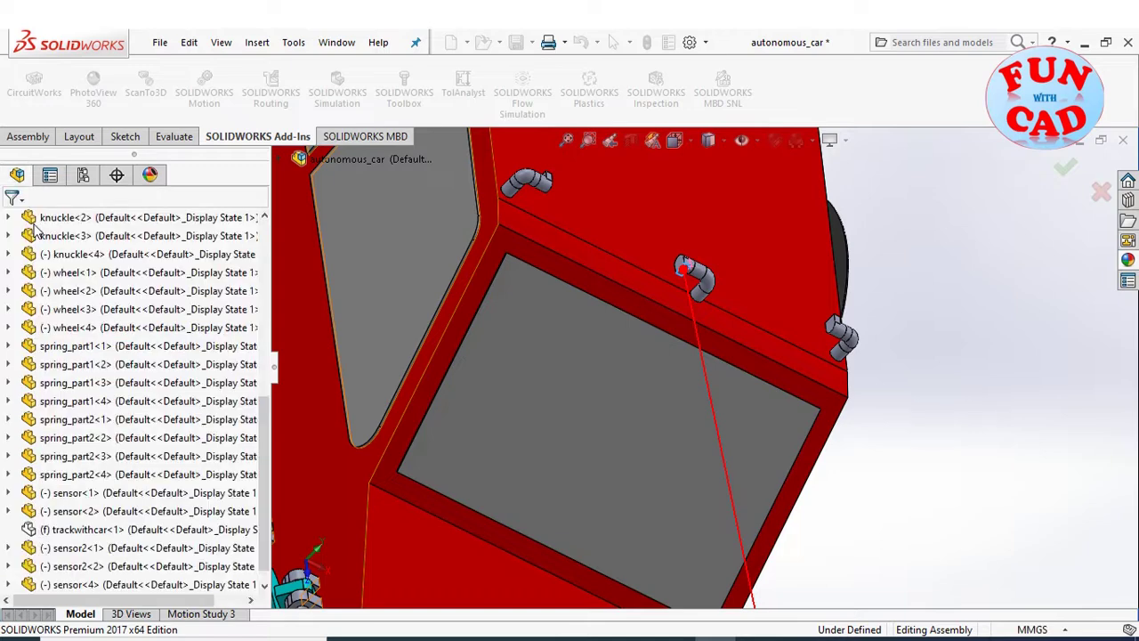
Rotate the head of the middle roof sensor, sensor<4>, so that it aims upward.
scroll(712, 252, down, 5)
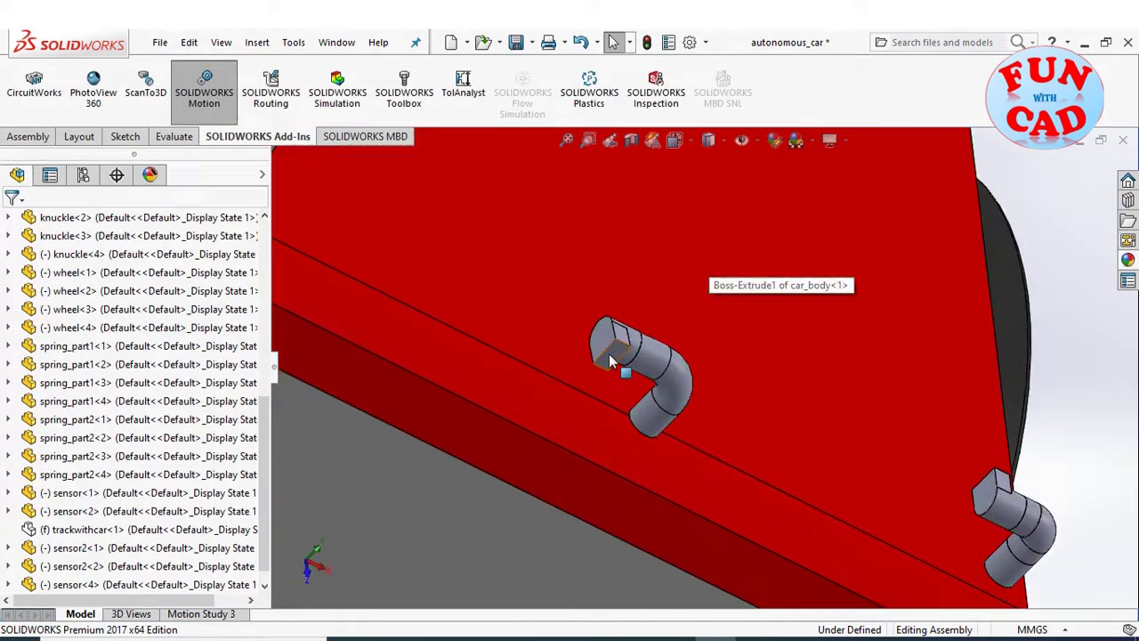
click(610, 357)
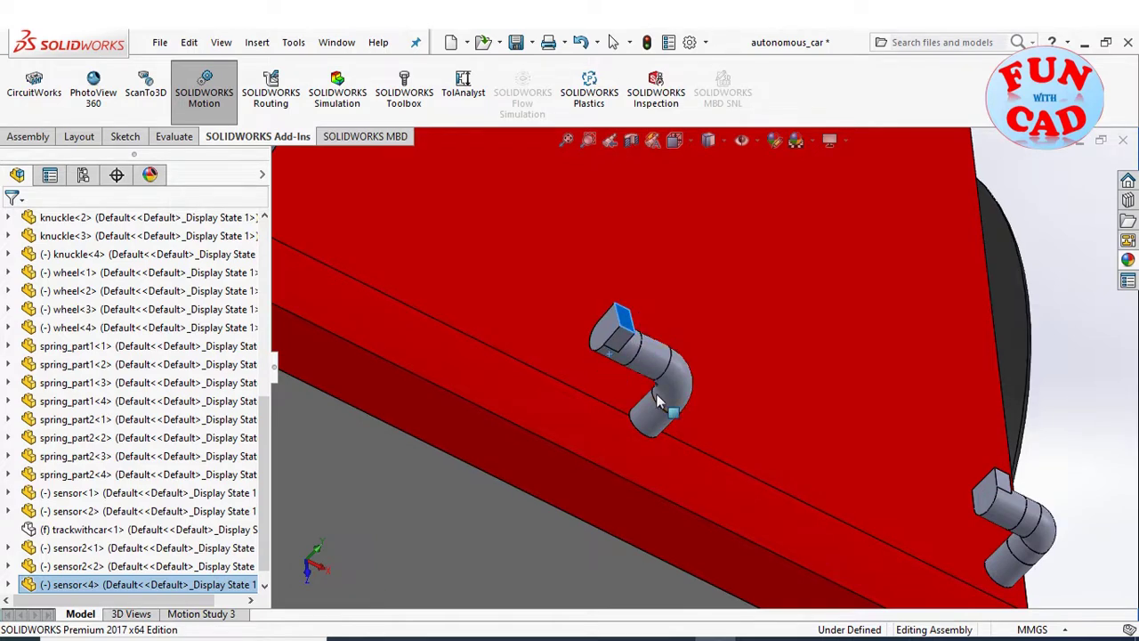
scroll(658, 402, up, 5)
scroll(160, 332, up, 10)
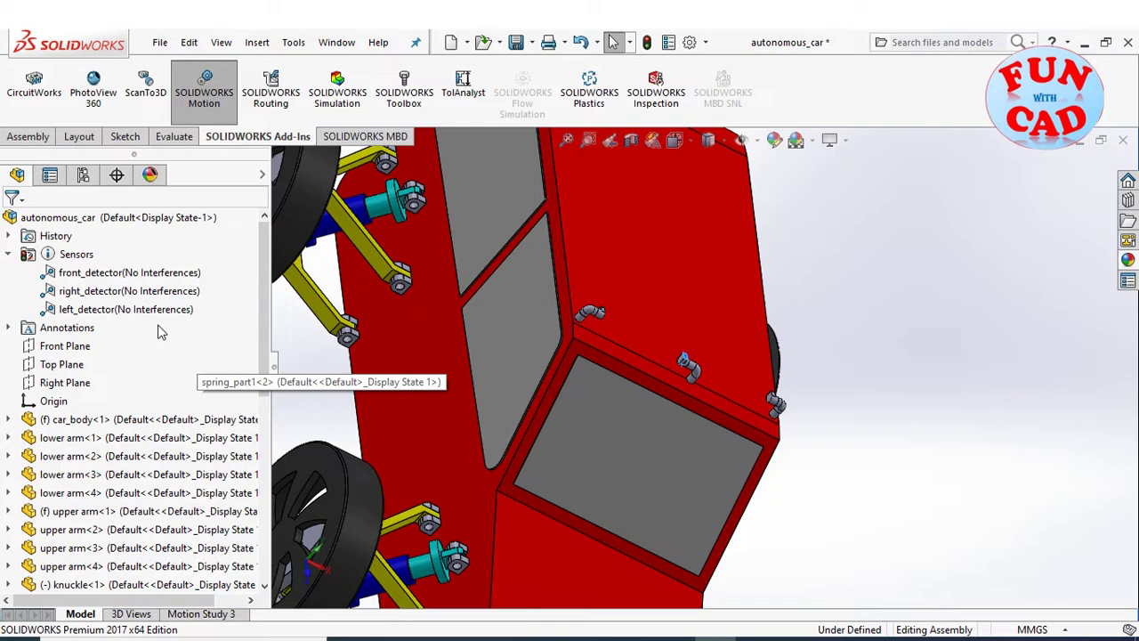
Show the front_detector beam and check its direction from the right side of the car.
click(108, 274)
scroll(356, 563, up, 3)
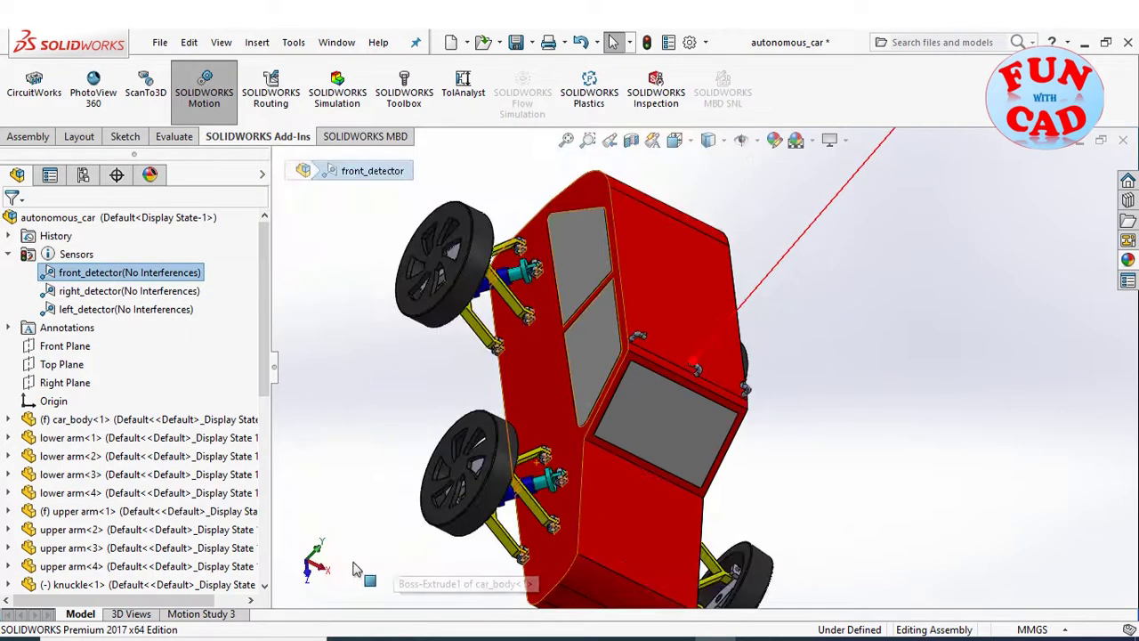
key(ctrl+4)
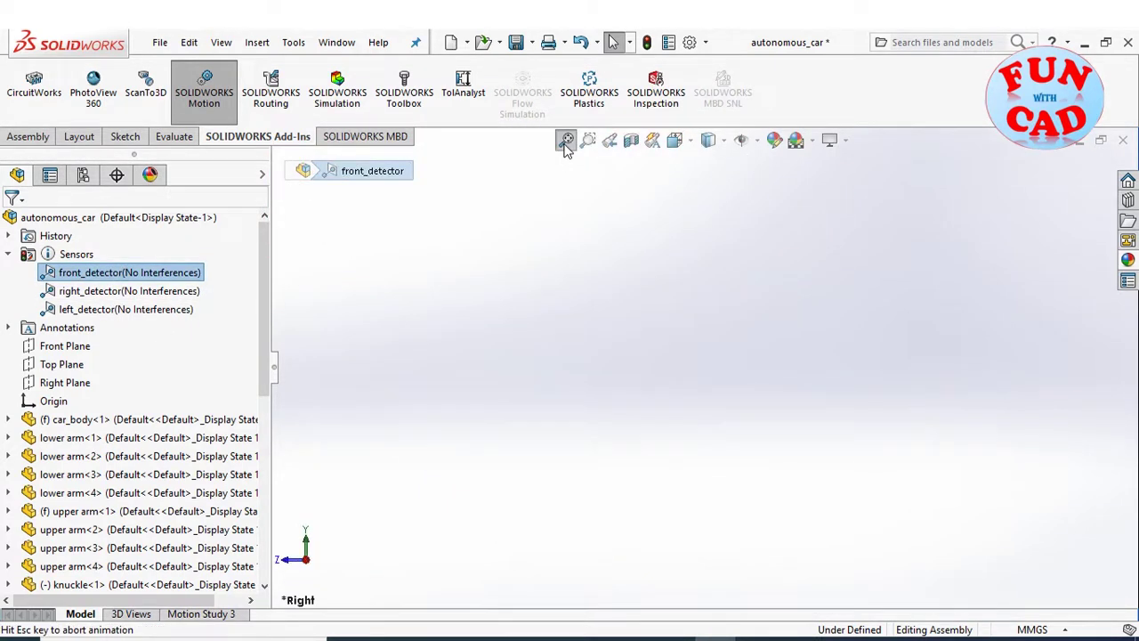
click(566, 143)
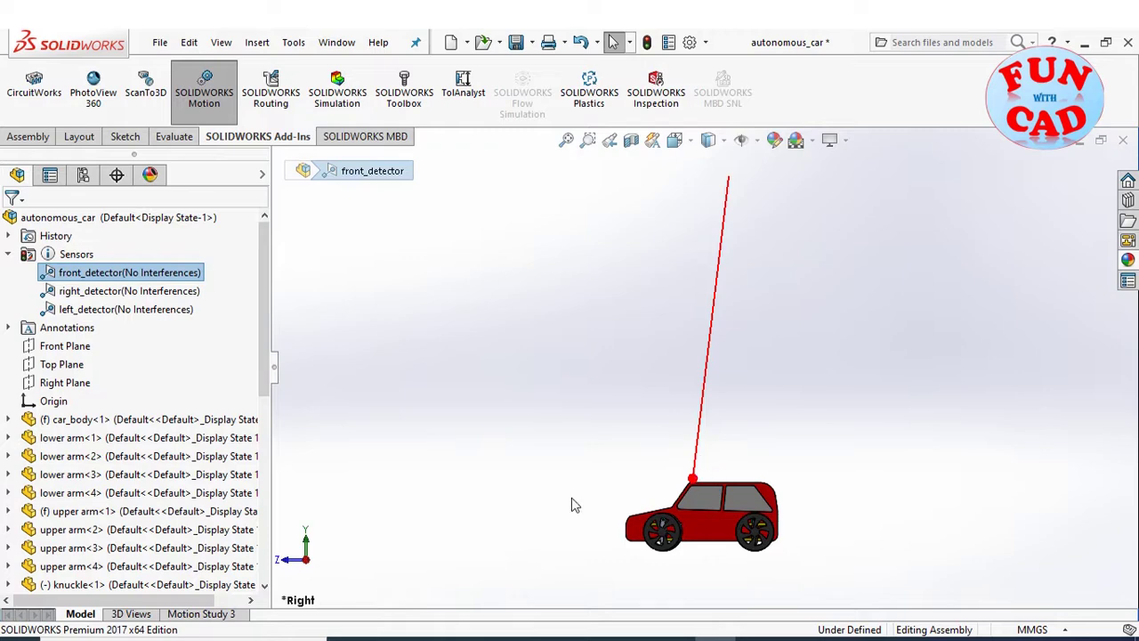
scroll(704, 521, down, 2)
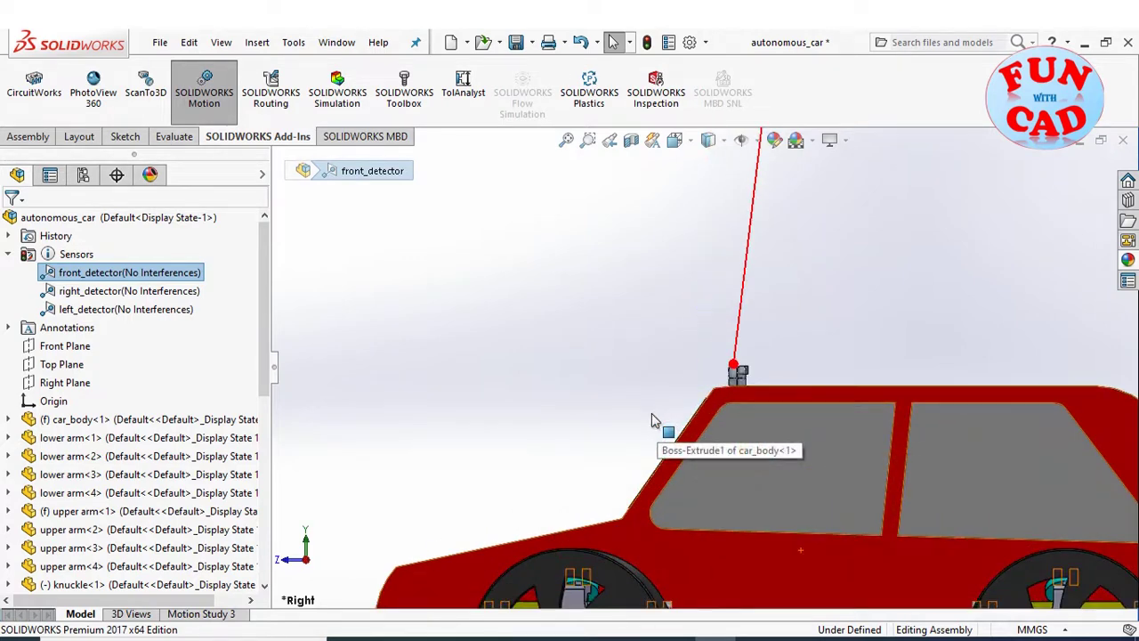
Rotate the head of sensor<4> back toward the front of the car and check the front_detector beam from the right side.
middle_drag(630, 415, 658, 419)
scroll(653, 356, down, 4)
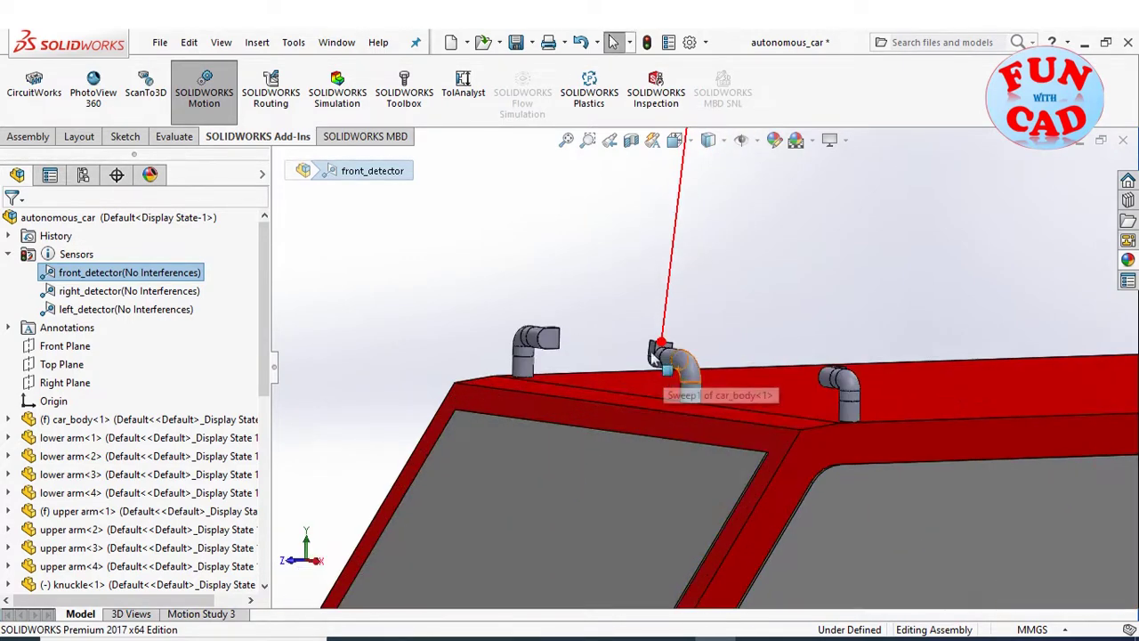
click(648, 365)
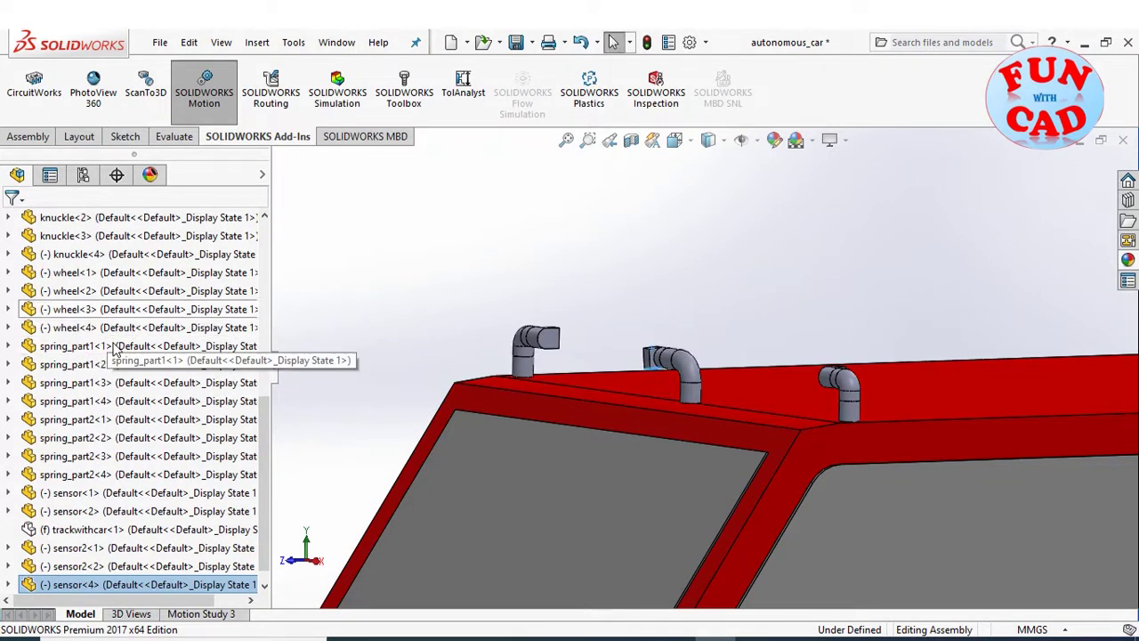
scroll(178, 356, up, 7)
click(107, 274)
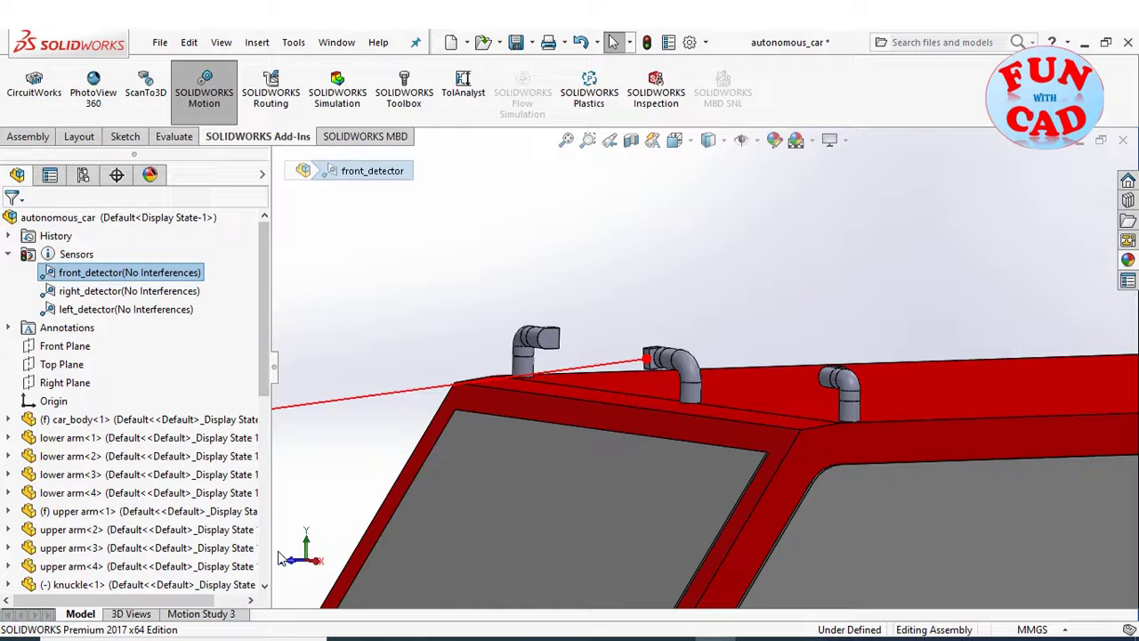
click(318, 560)
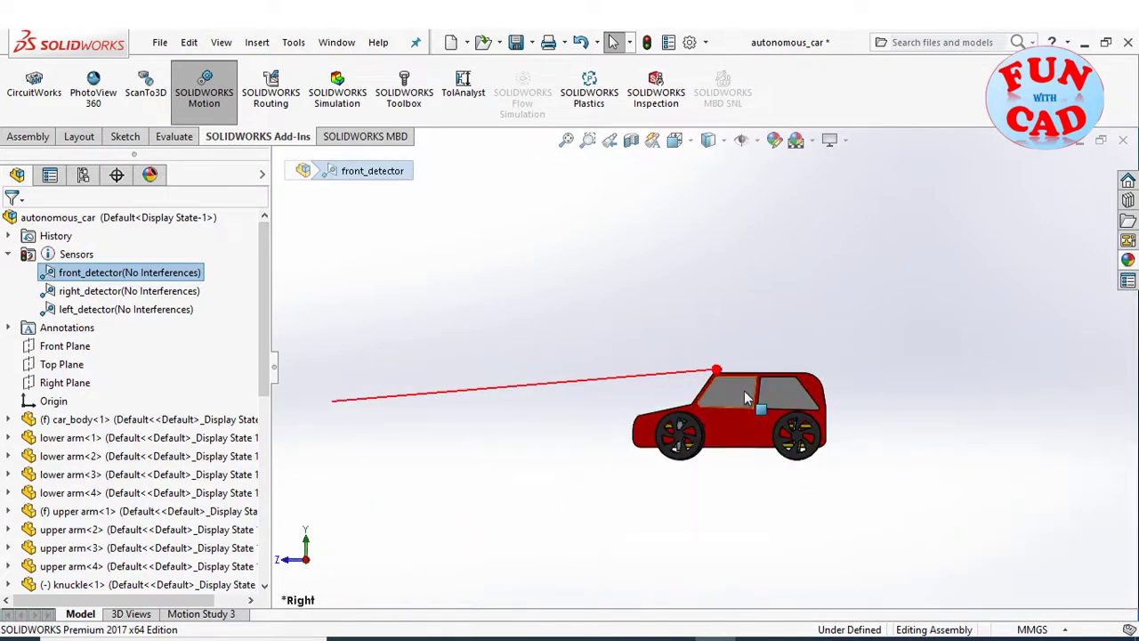
Swivel the head of the middle roof sensor, sensor<4>, about its joint and leave it facing forward.
scroll(745, 398, down, 6)
middle_drag(508, 437, 407, 294)
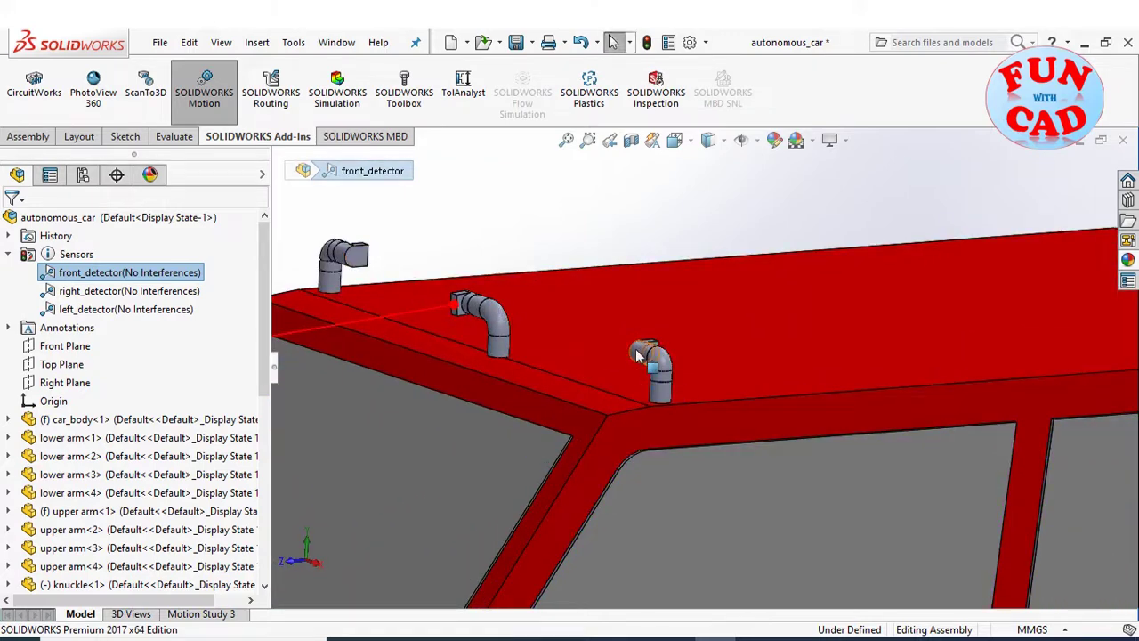
scroll(514, 306, down, 3)
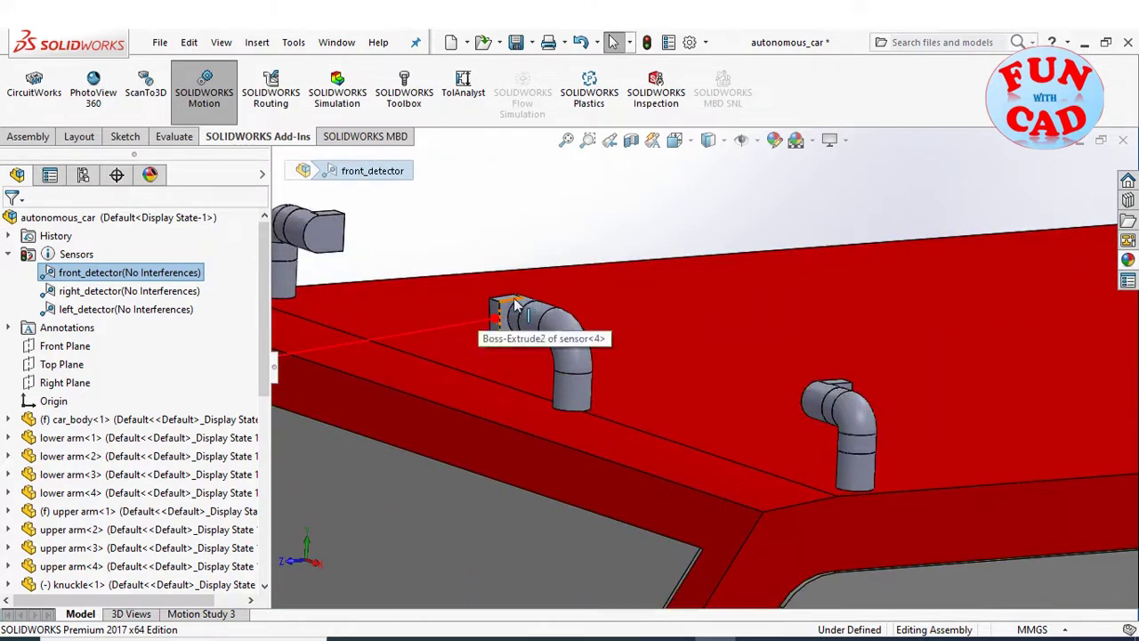
click(509, 309)
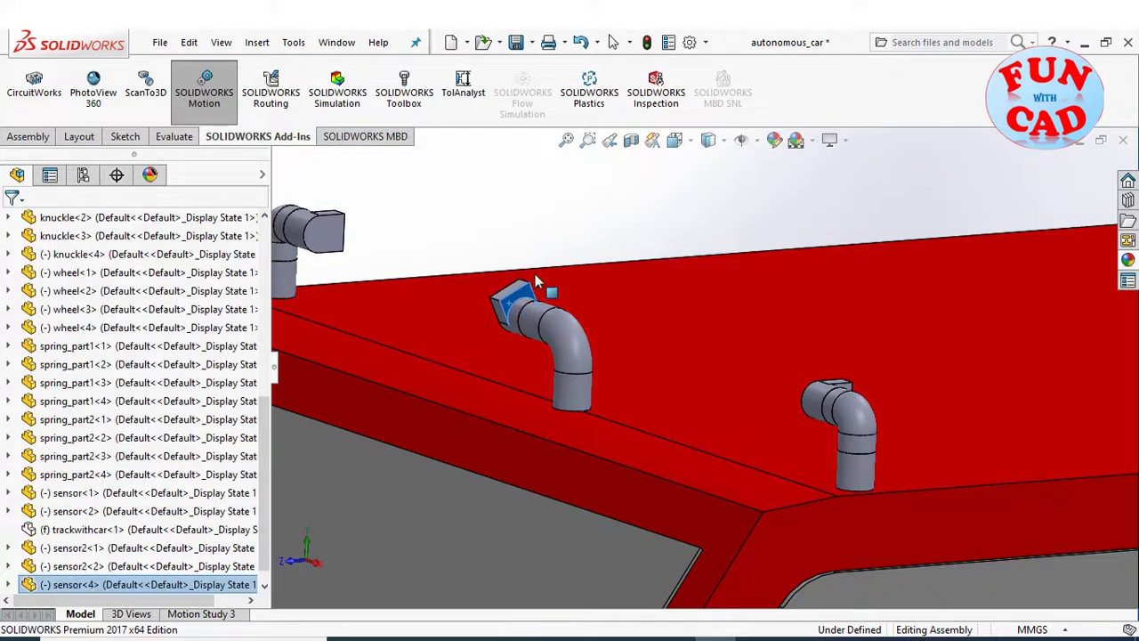
scroll(767, 447, up, 3)
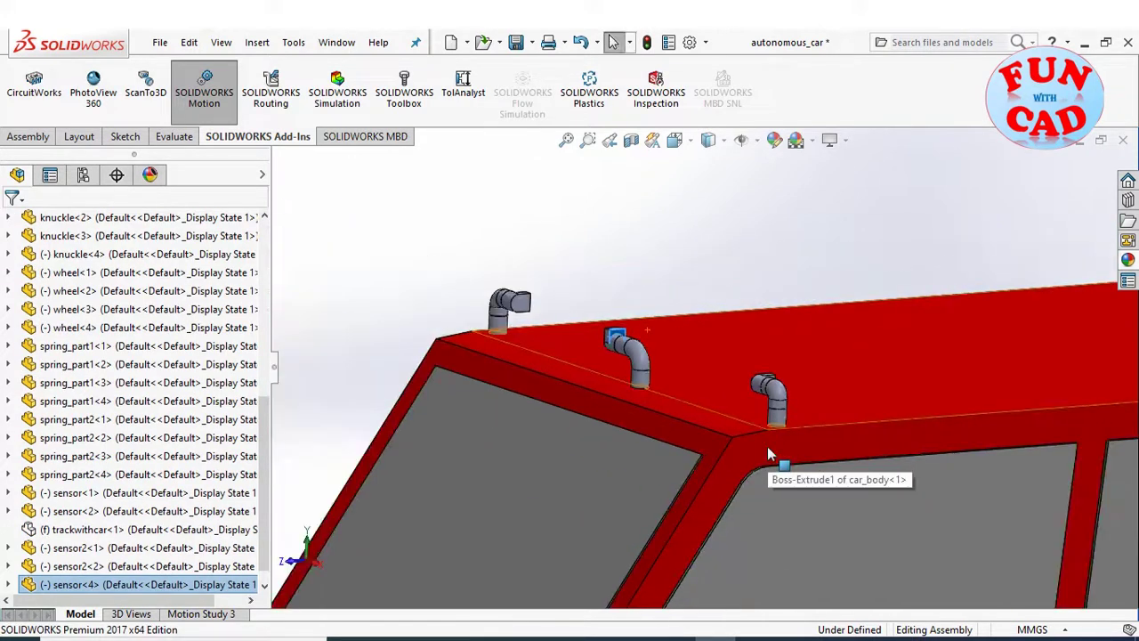
Show the right_detector beam and examine its direction from the corner roof sensor.
scroll(188, 318, up, 7)
click(91, 292)
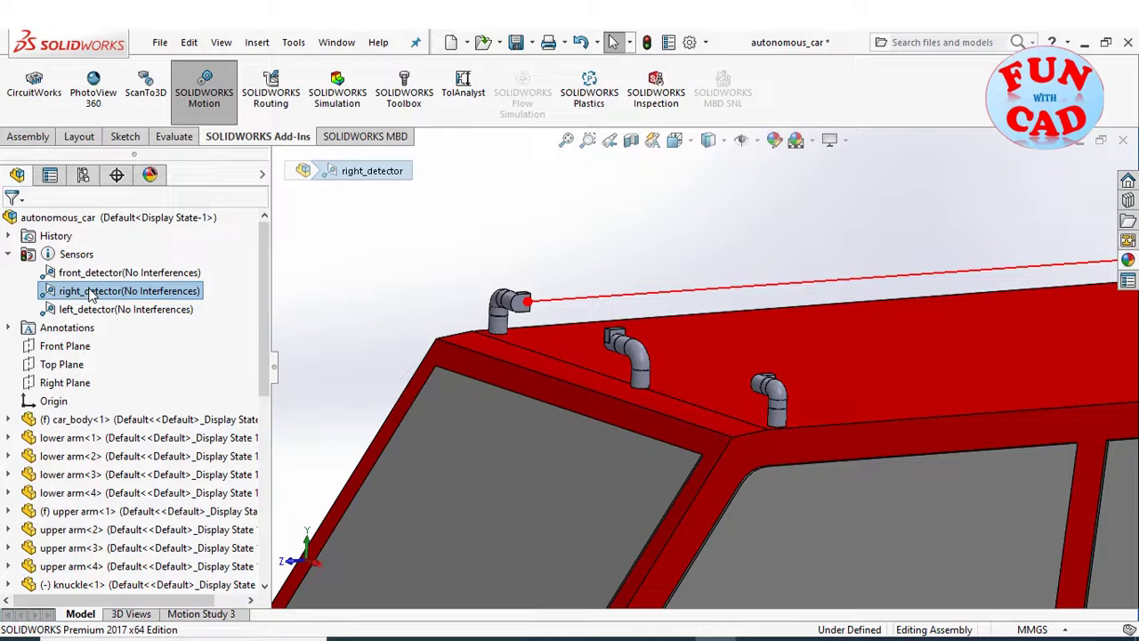
scroll(601, 356, up, 3)
scroll(600, 356, down, 4)
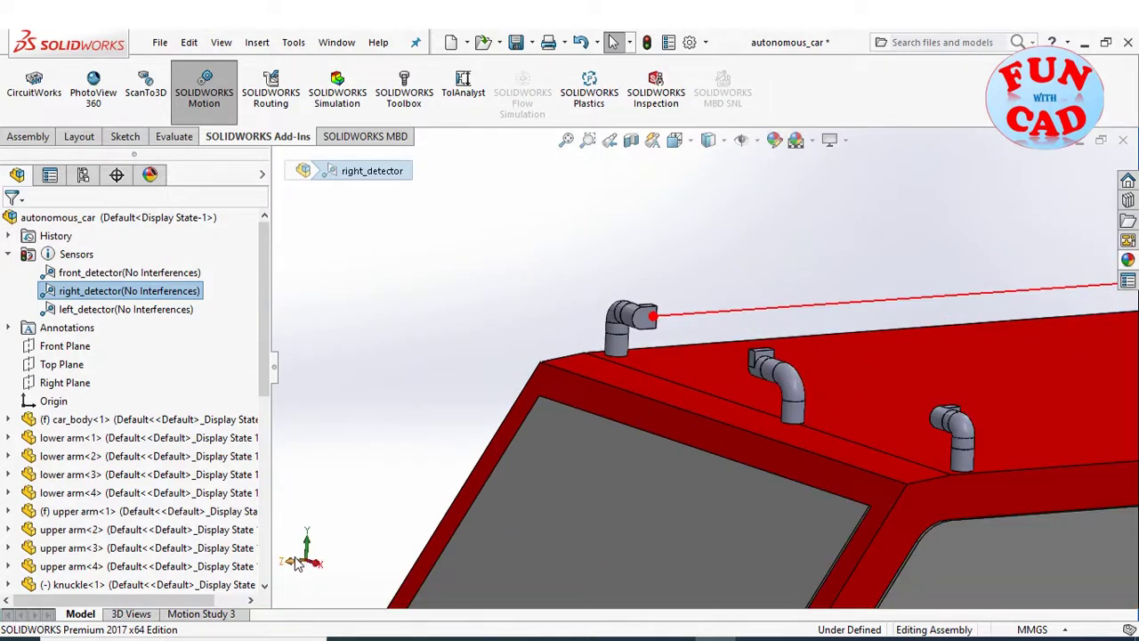
Rotate the head of the corner roof sensor, sensor<2>, and show the right_detector beam pointing ahead of the car.
middle_drag(398, 451, 490, 445)
scroll(577, 305, down, 2)
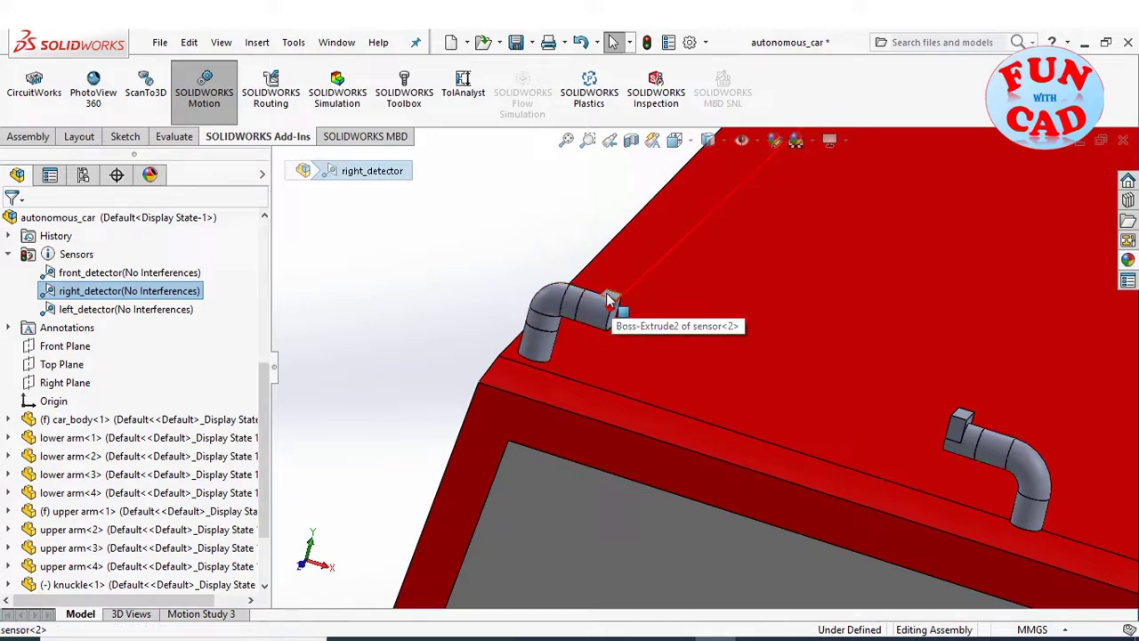
click(599, 303)
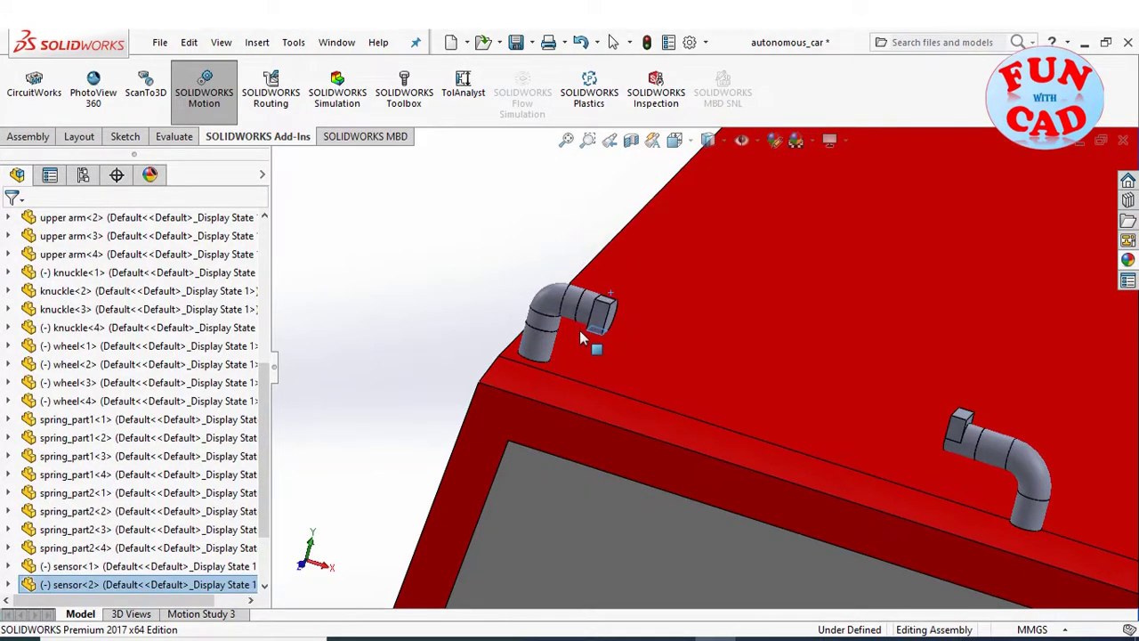
scroll(122, 320, up, 6)
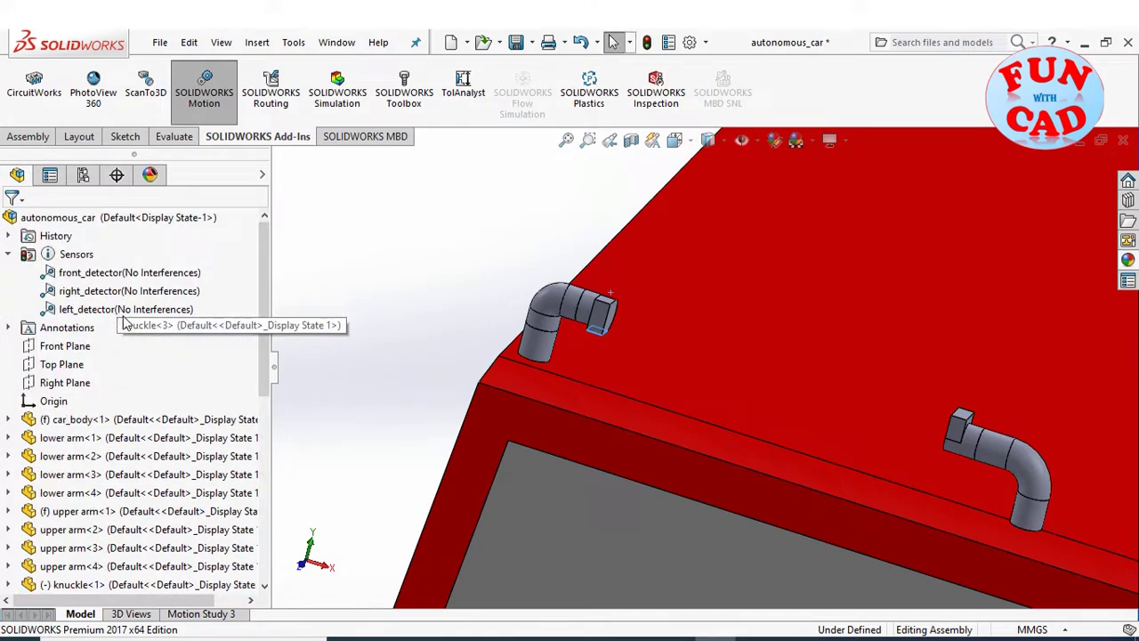
click(113, 294)
scroll(462, 303, up, 5)
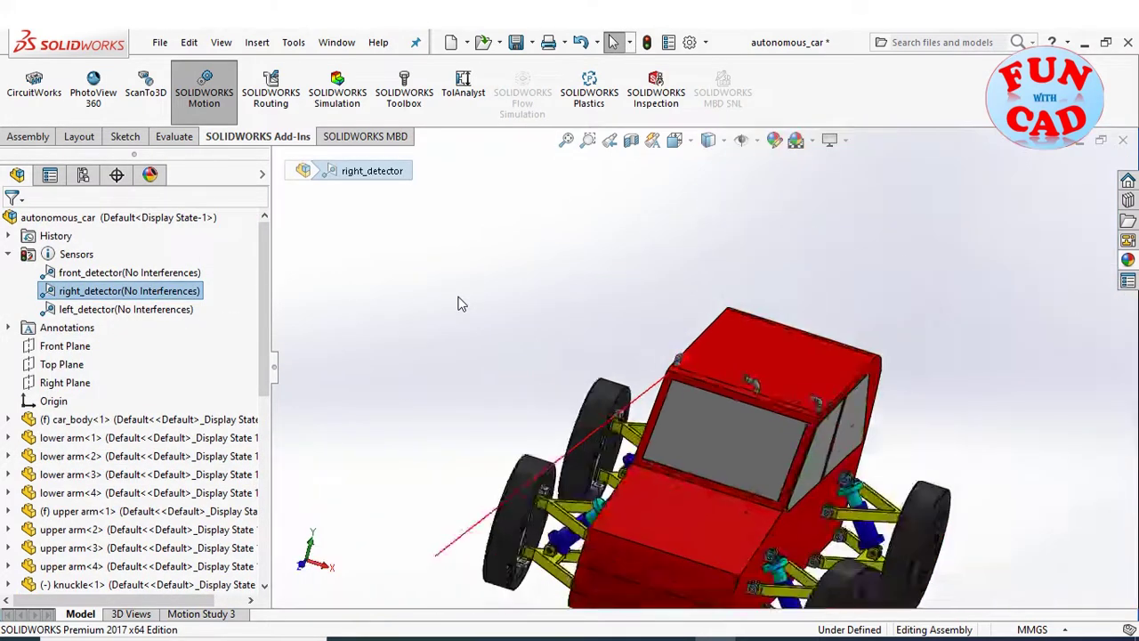
Swivel the joint sensor2<2> of the corner roof sensor on its base and show the right_detector beam.
scroll(697, 362, down, 6)
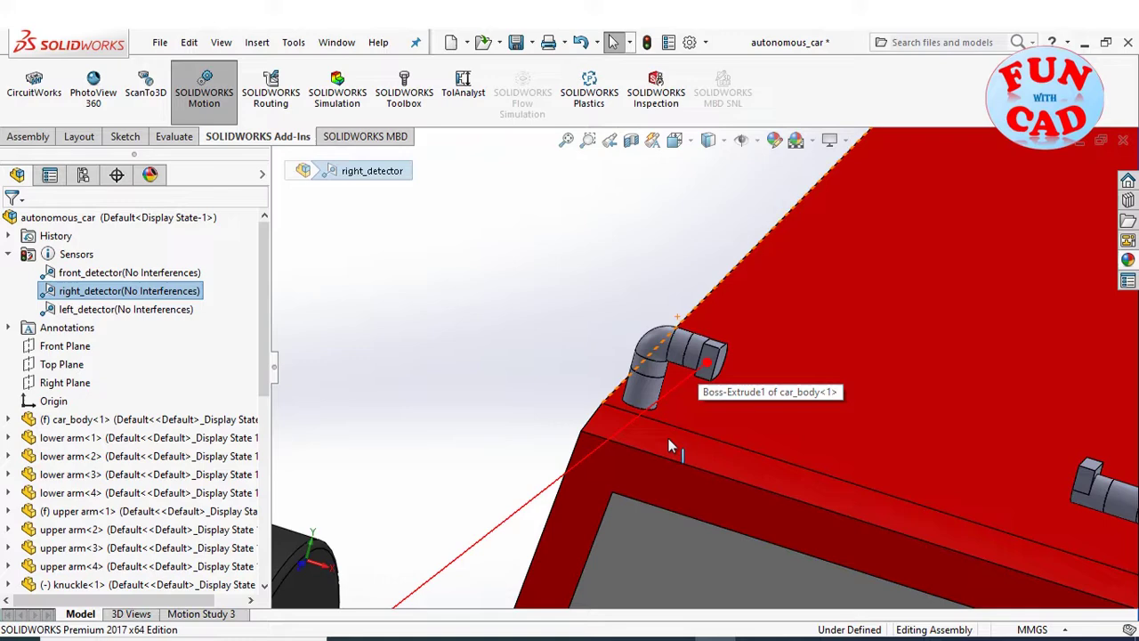
drag(653, 374, 643, 380)
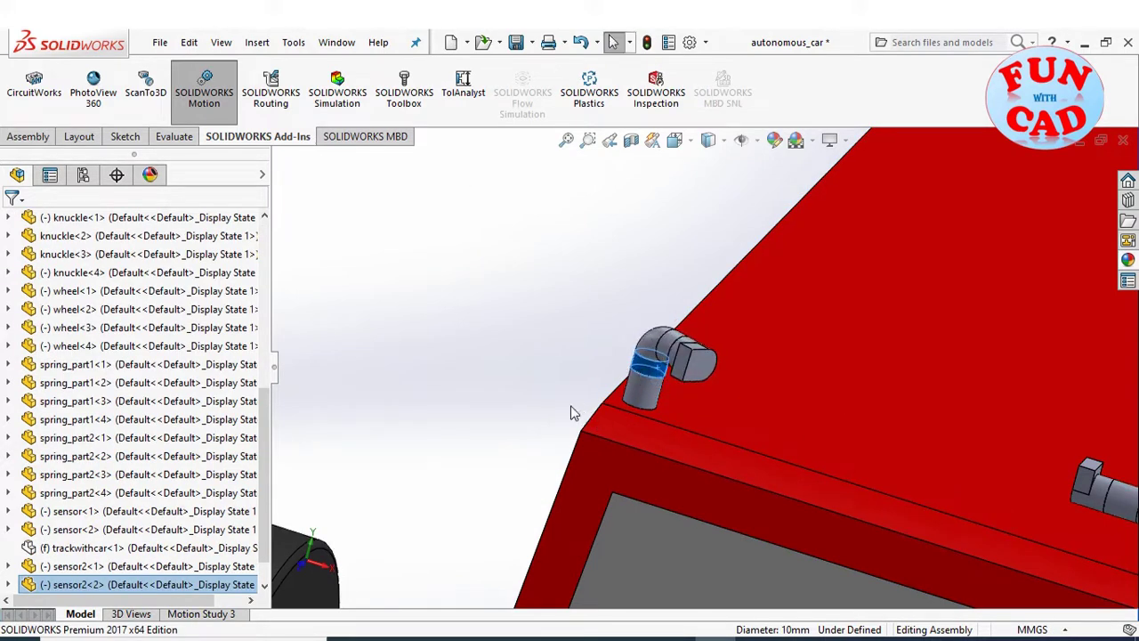
scroll(115, 271, up, 10)
click(125, 291)
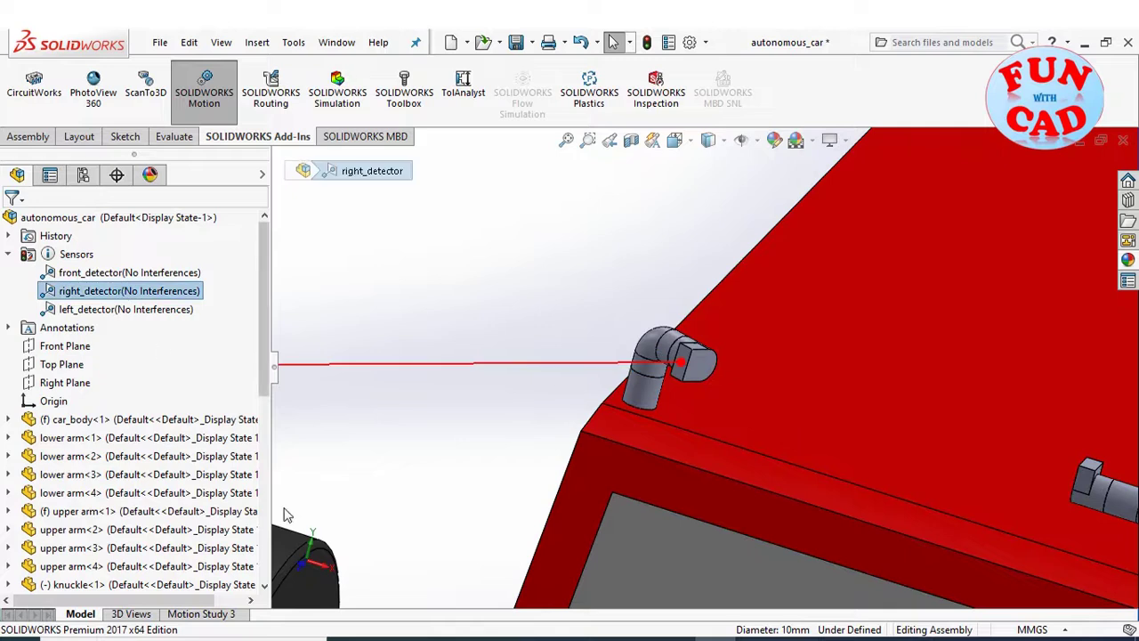
Fit the car in the top view and compare the right_detector and left_detector beams.
click(310, 546)
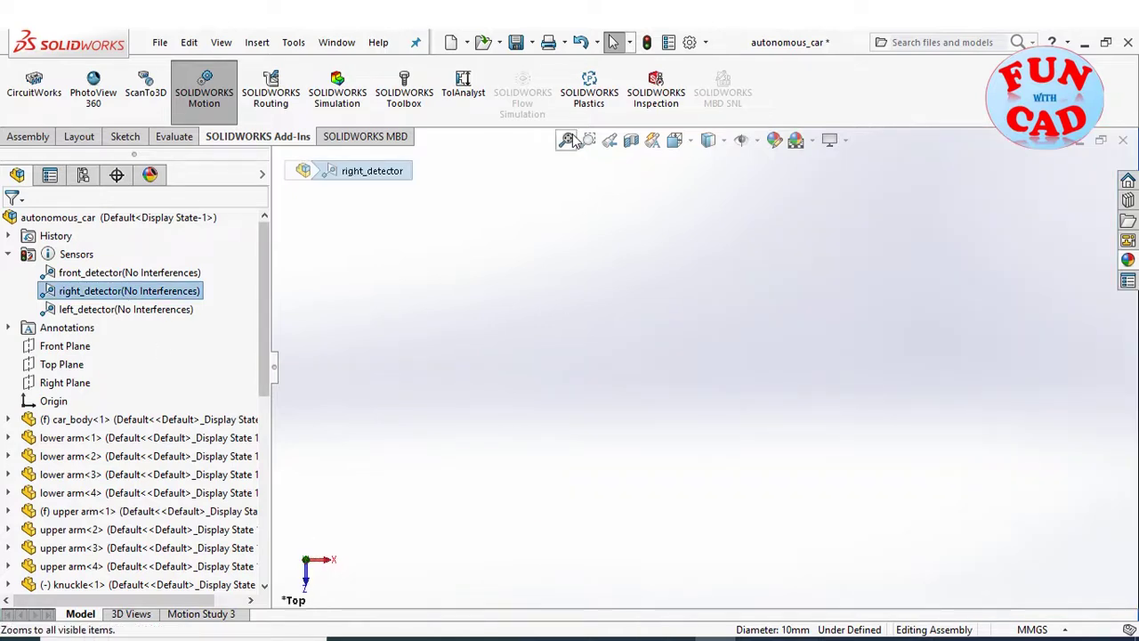
click(566, 141)
scroll(707, 273, down, 3)
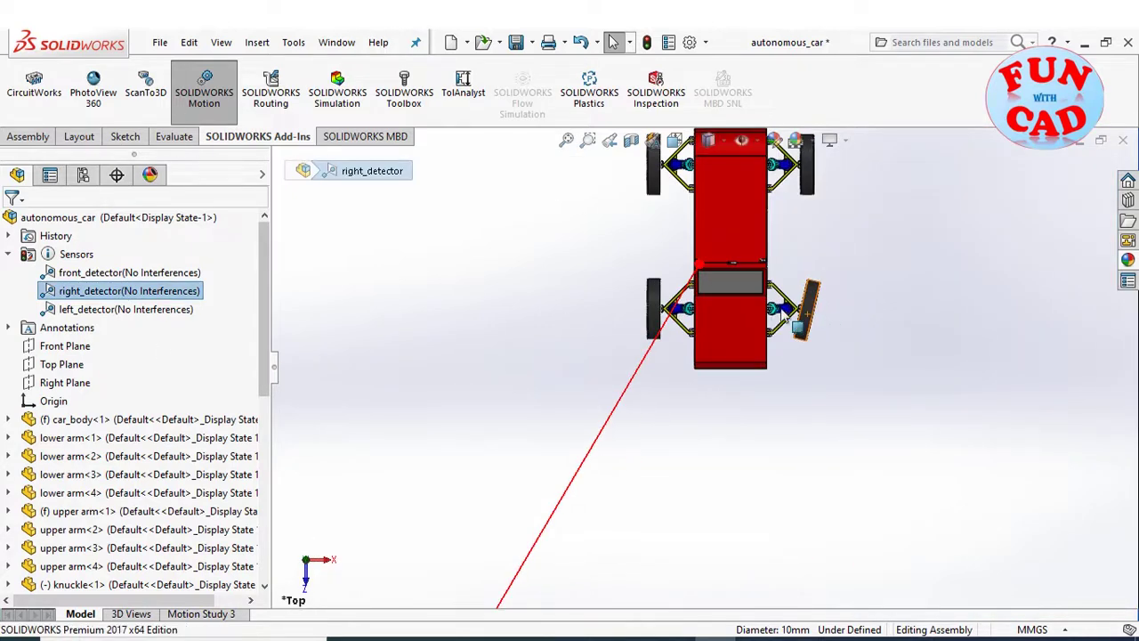
click(119, 309)
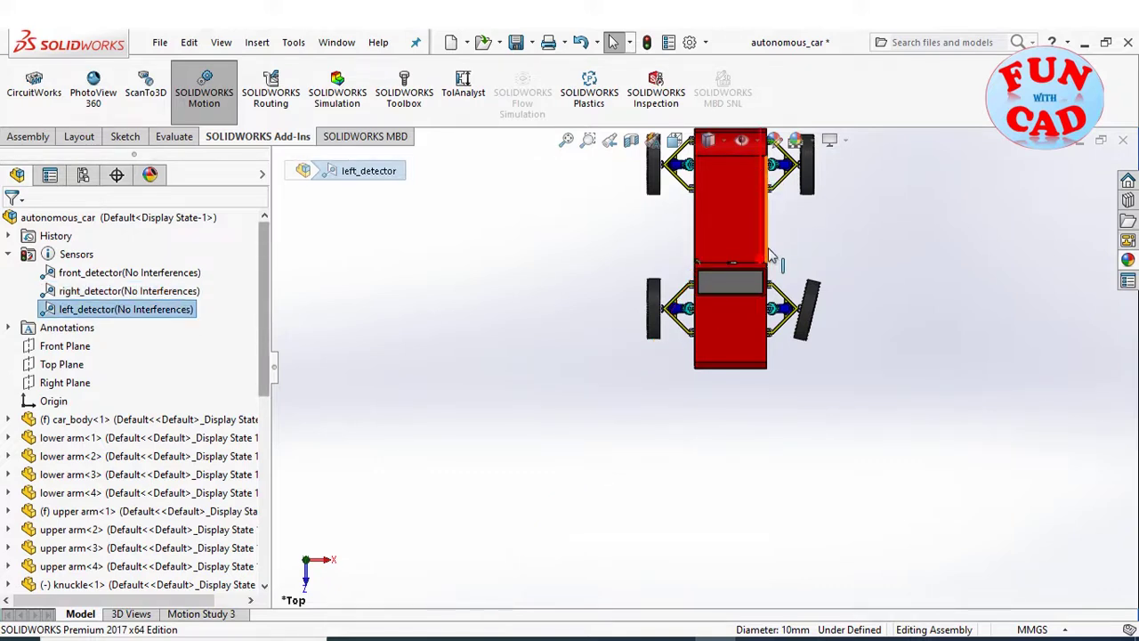
click(121, 290)
Rotate the head of the opposite corner roof sensor, sensor<1>, and swivel its joint sensor2<1> toward the windshield.
scroll(758, 276, down, 10)
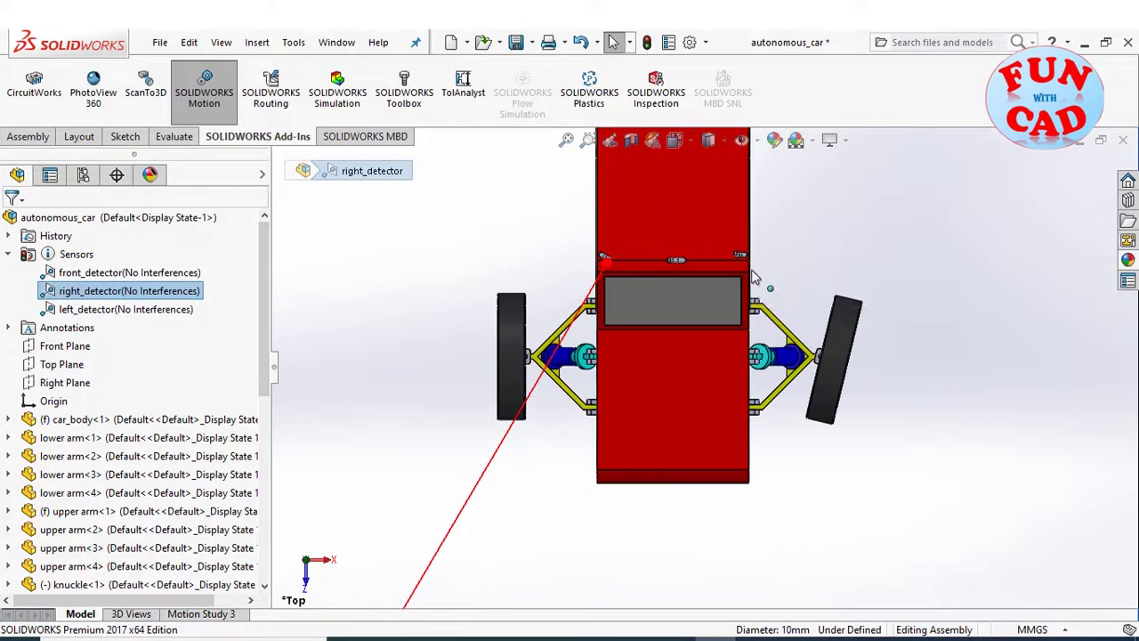
scroll(699, 309, down, 2)
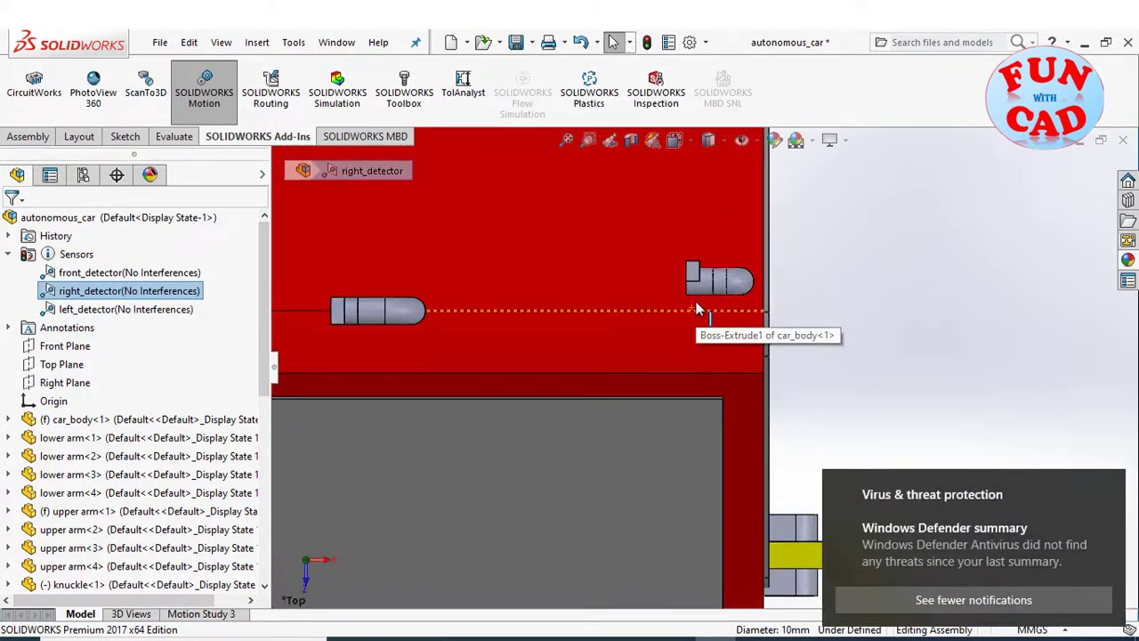
click(692, 274)
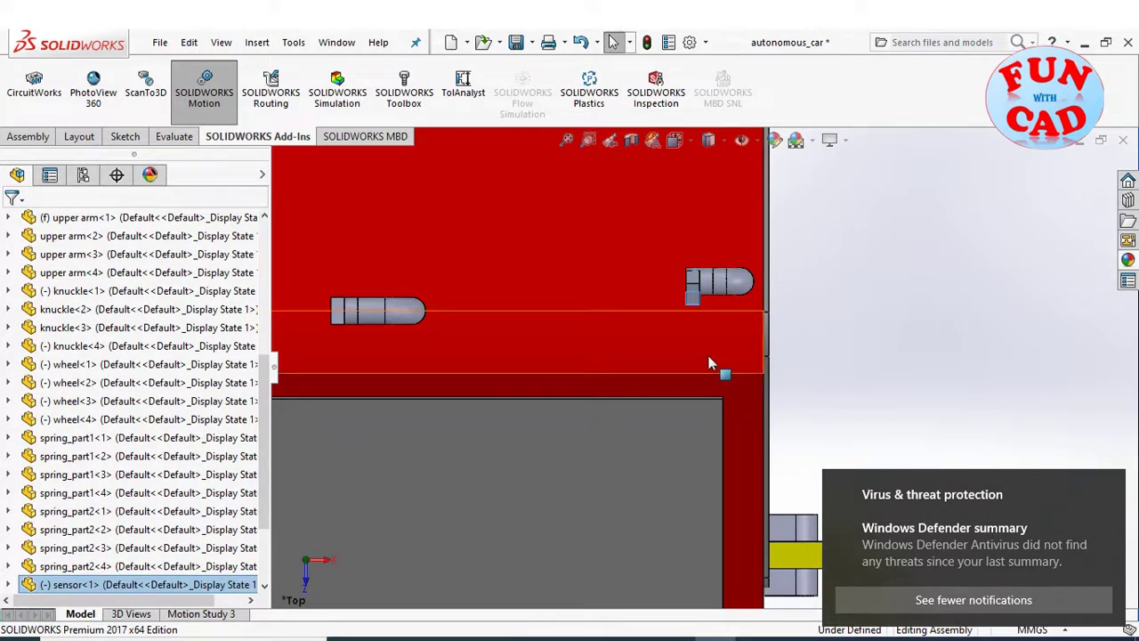
middle_drag(701, 343, 653, 305)
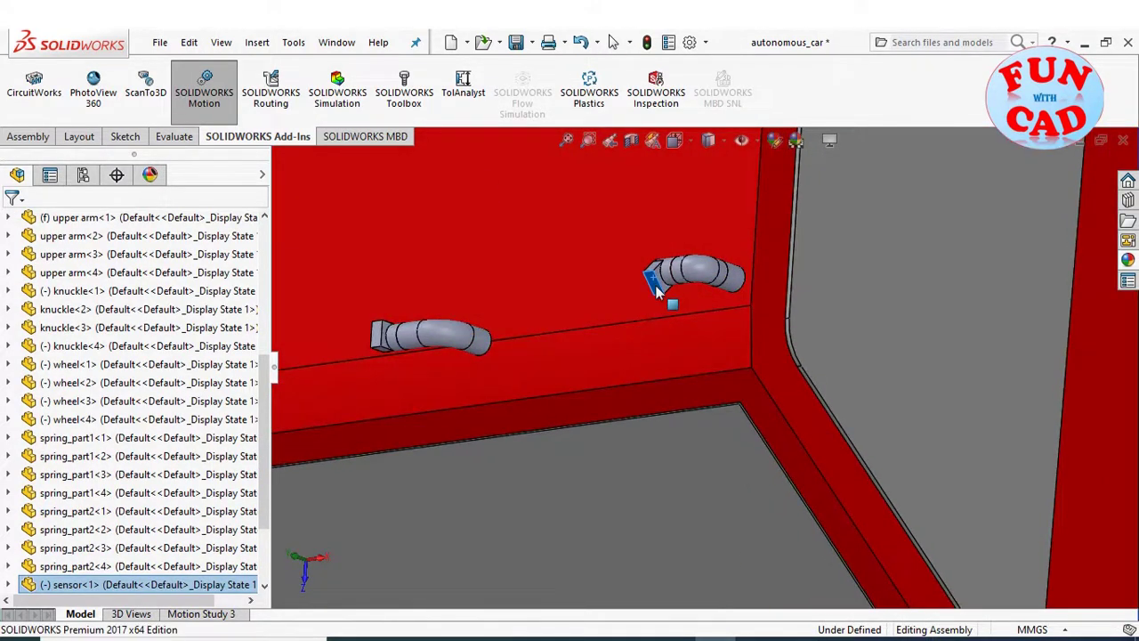
drag(721, 283, 750, 264)
click(300, 559)
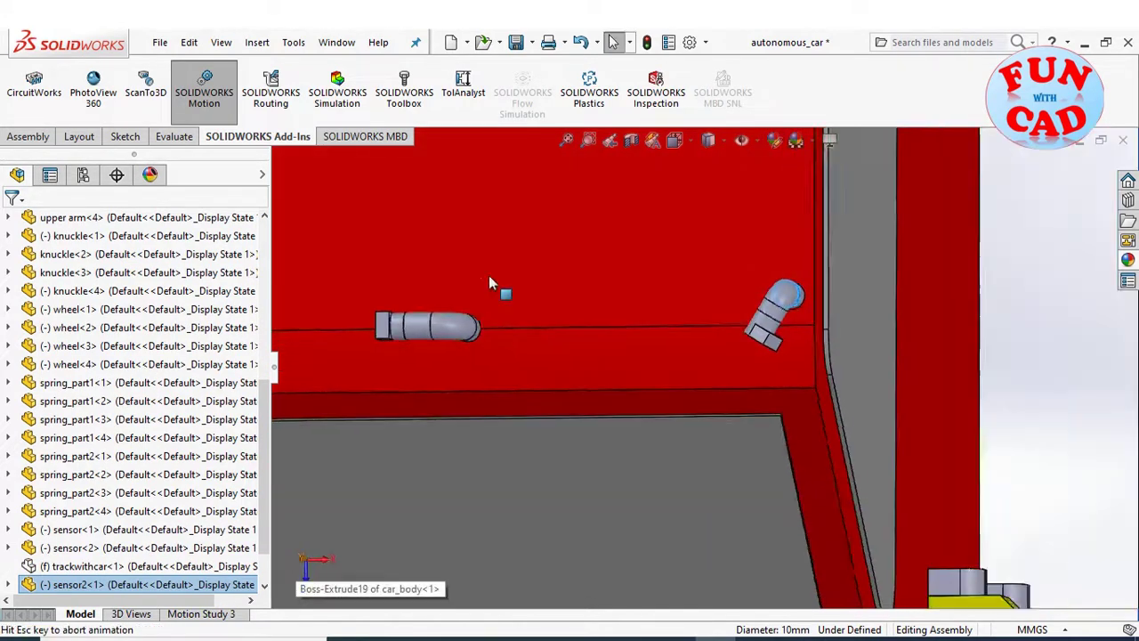
Show the right_detector and left_detector beams together and examine how they spread ahead of the car.
click(565, 142)
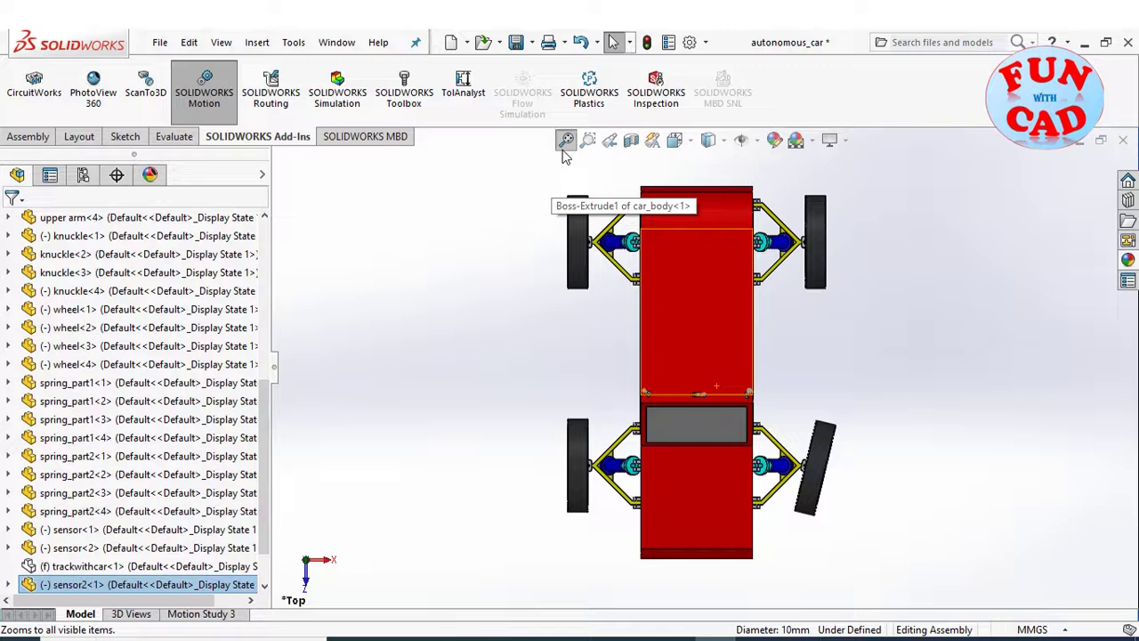
scroll(97, 320, up, 7)
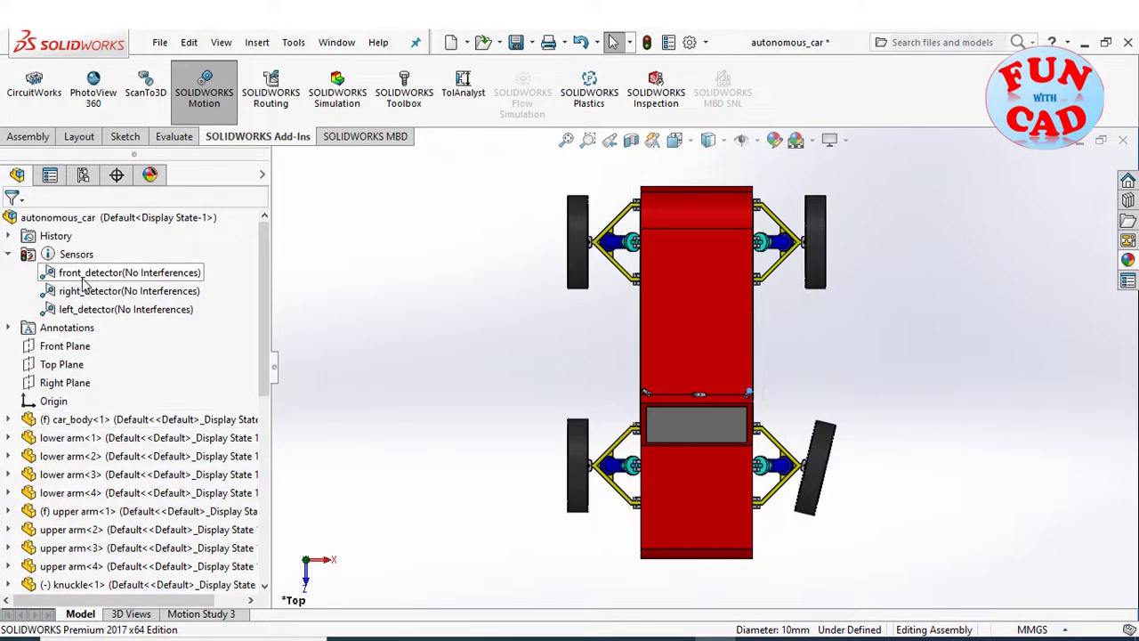
click(93, 297)
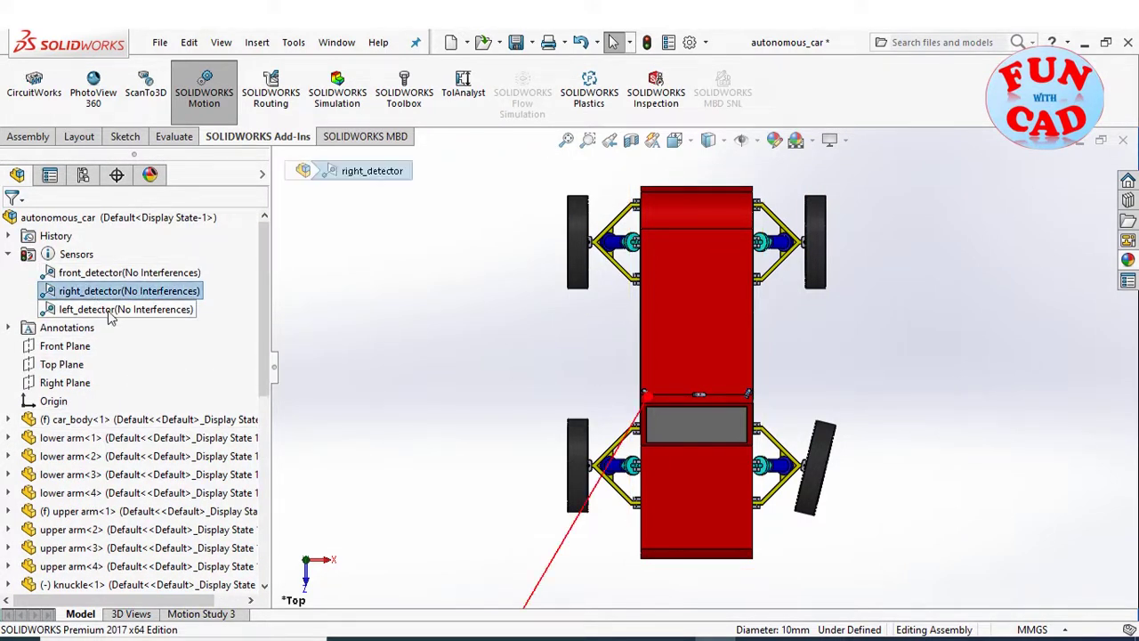
ctrl+click(111, 310)
key(f)
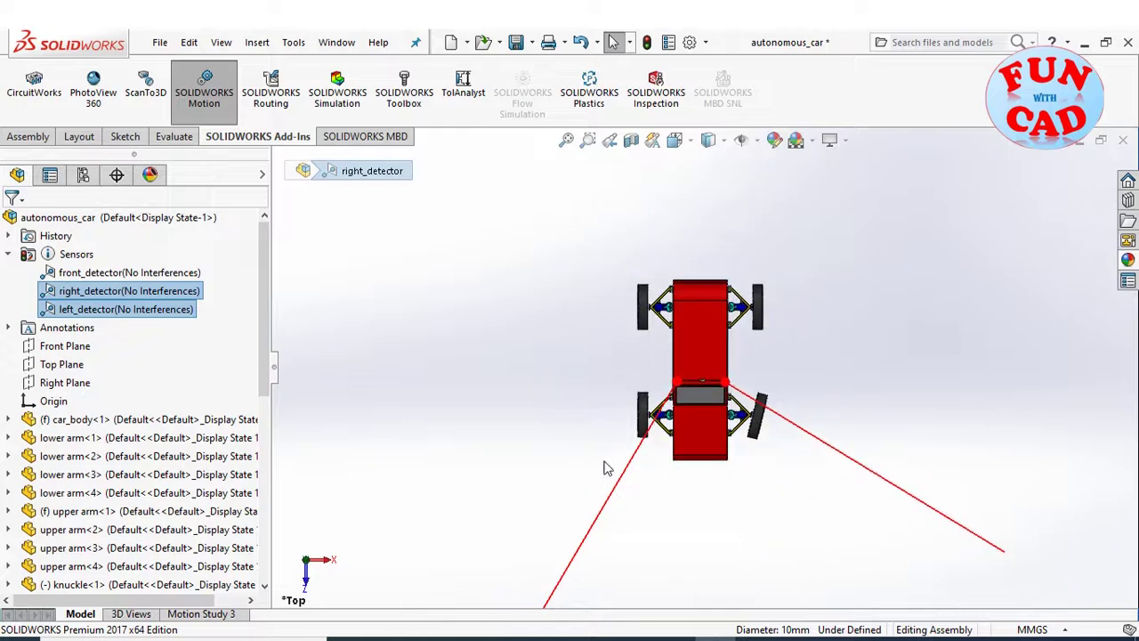
scroll(725, 551, up, 2)
middle_drag(774, 500, 768, 462)
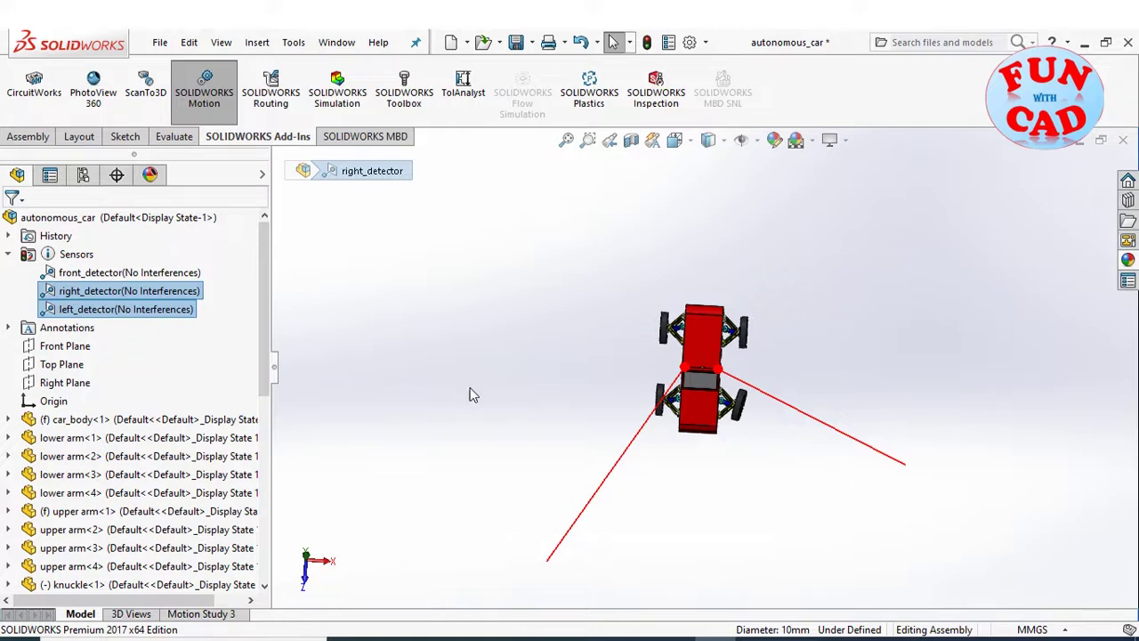
scroll(629, 388, down, 8)
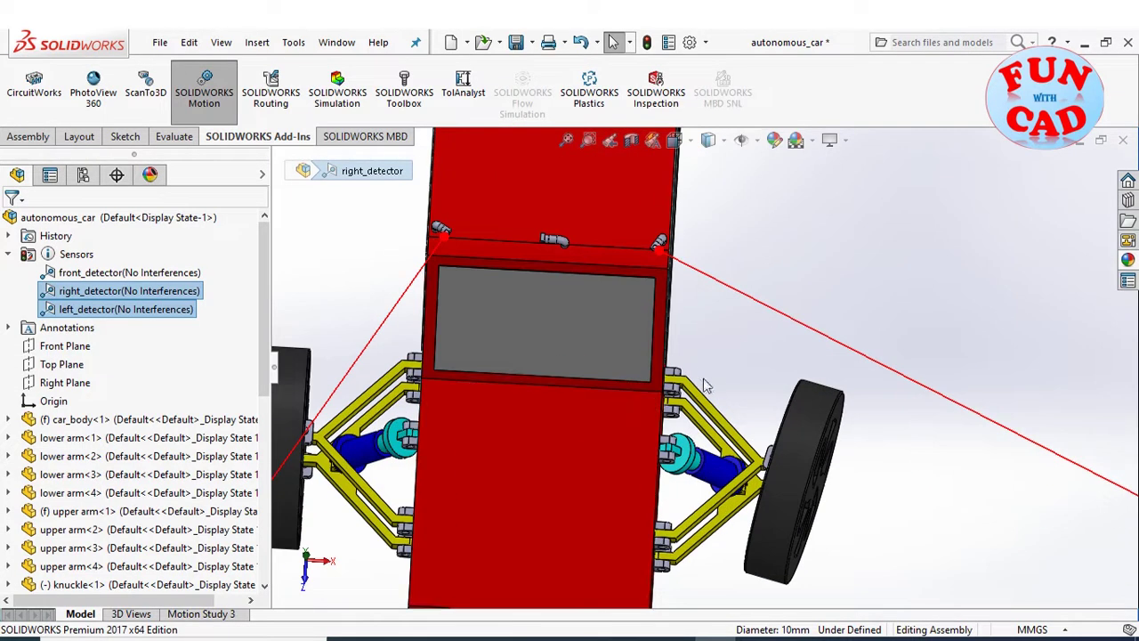
scroll(716, 380, down, 5)
scroll(722, 378, up, 4)
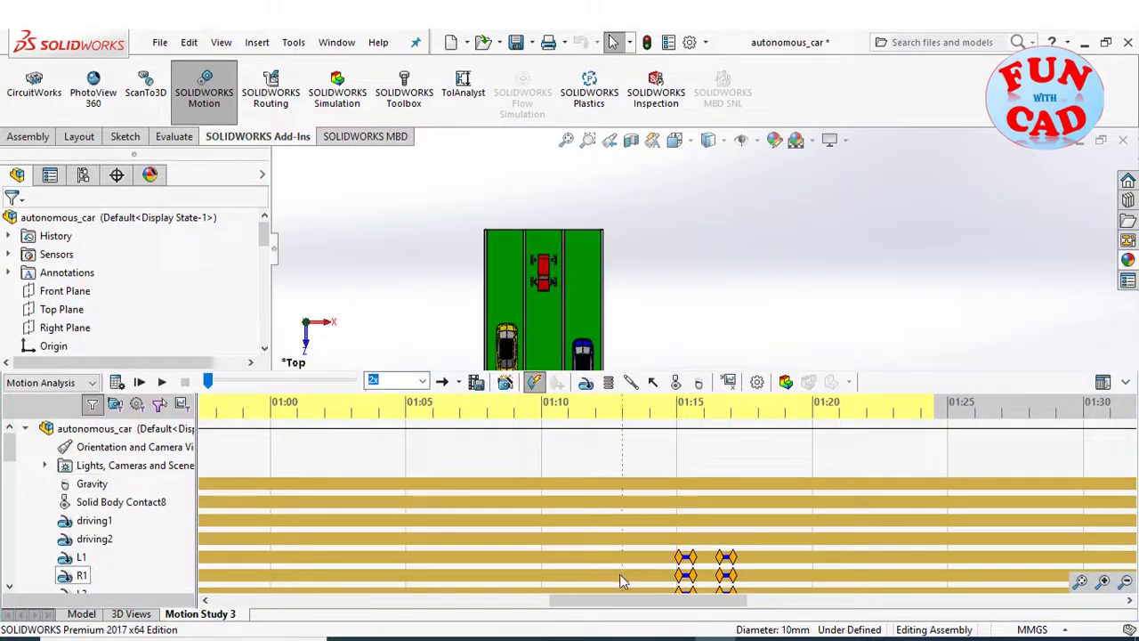
Open Motion Study 3 and examine the autonomous car in the middle lane of the track.
drag(623, 600, 258, 600)
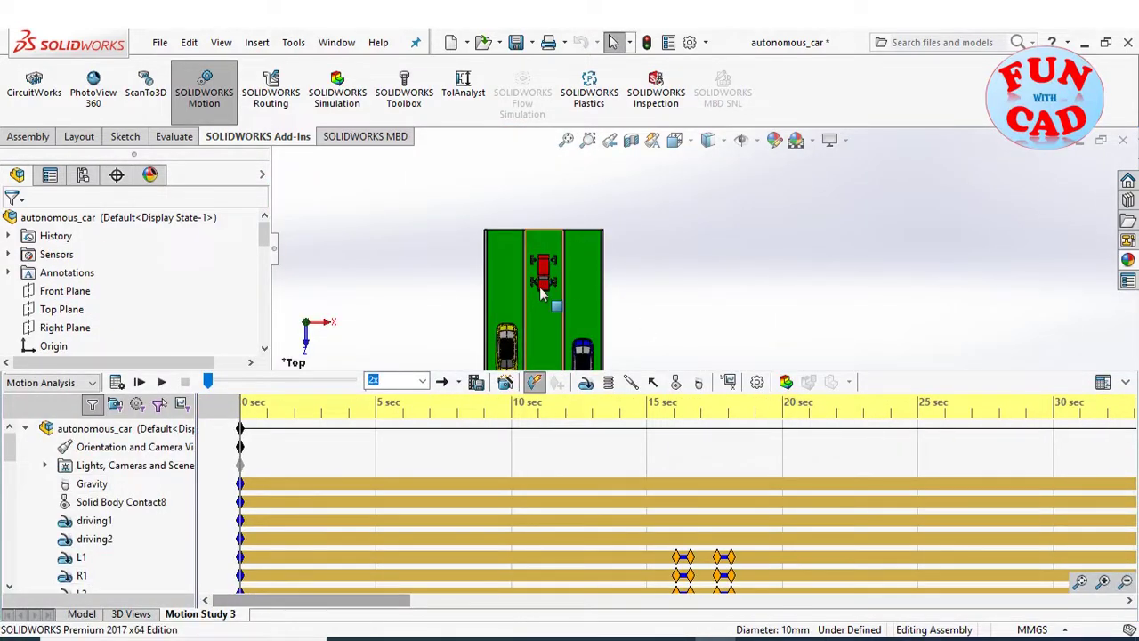
scroll(557, 310, up, 4)
scroll(661, 262, down, 3)
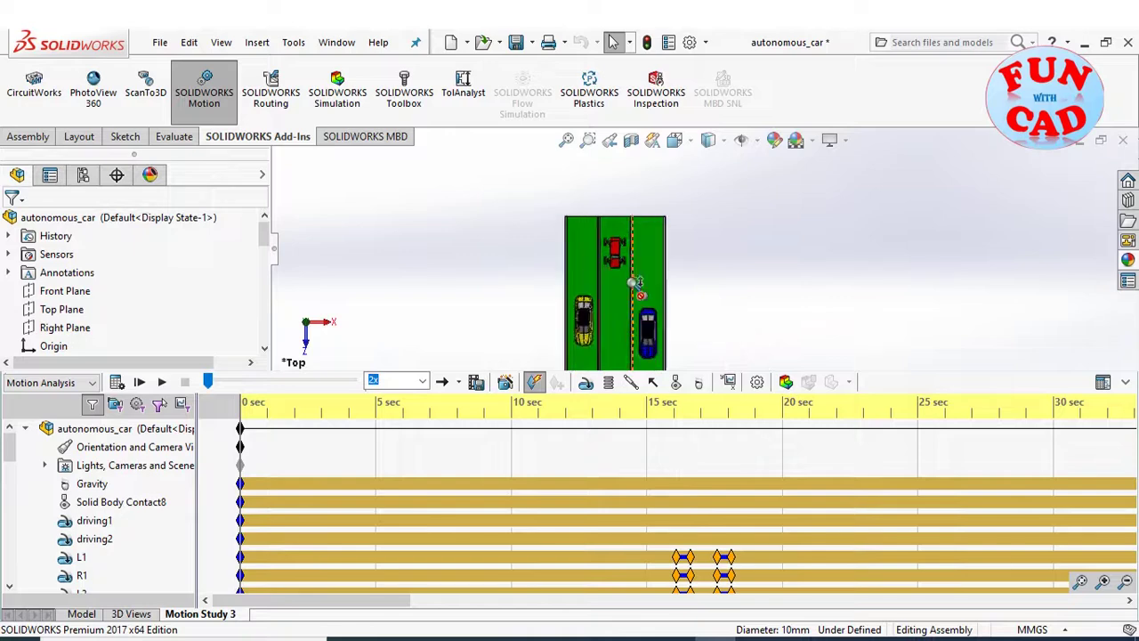
scroll(638, 283, down, 8)
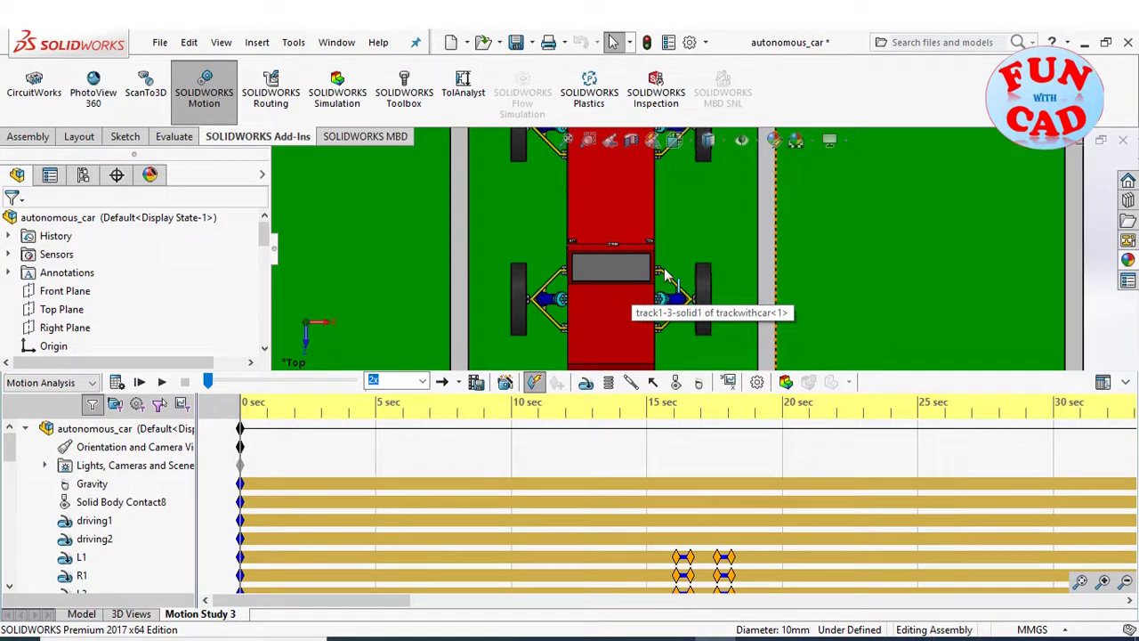
scroll(665, 276, down, 2)
middle_drag(666, 276, 697, 207)
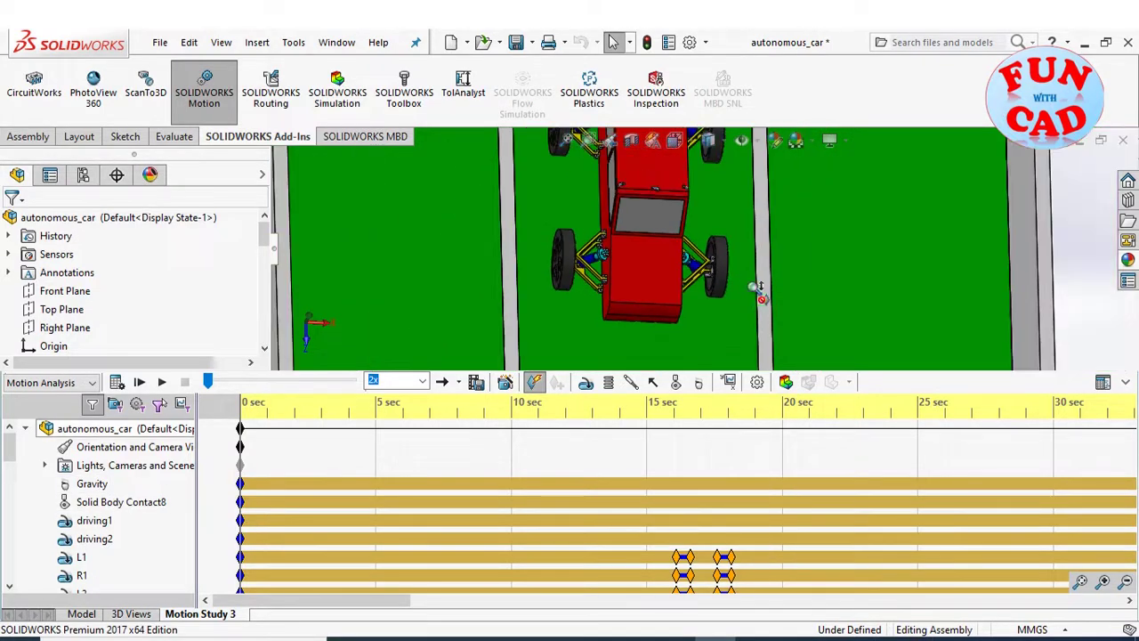
Highlight the driving1 and driving2 motors in turn to locate the rear wheels they drive.
scroll(131, 543, down, 2)
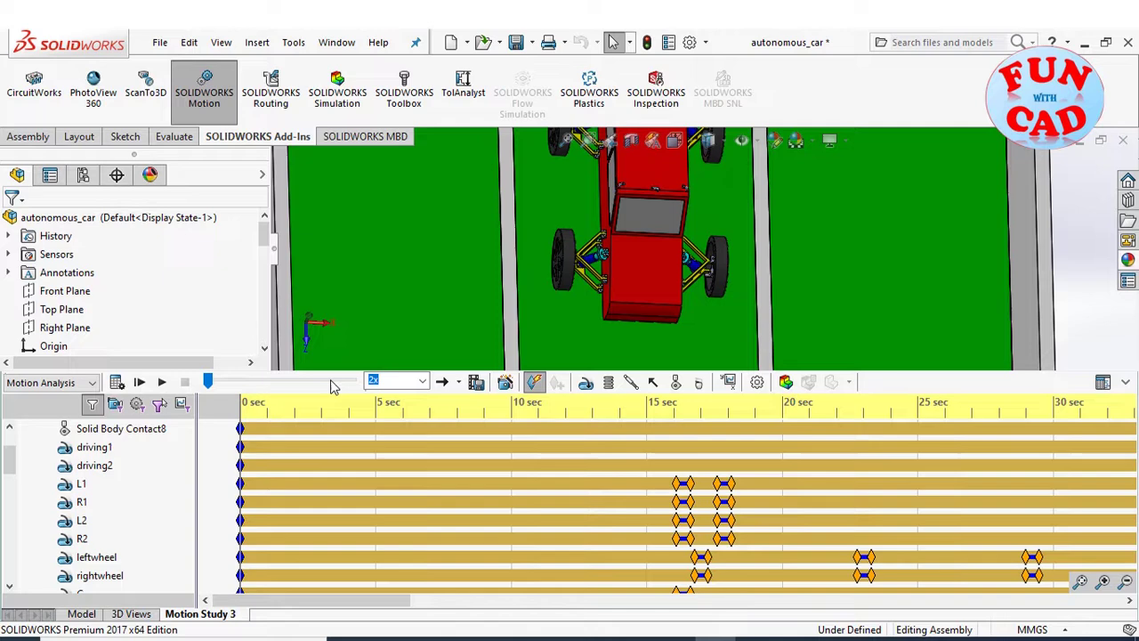
click(92, 448)
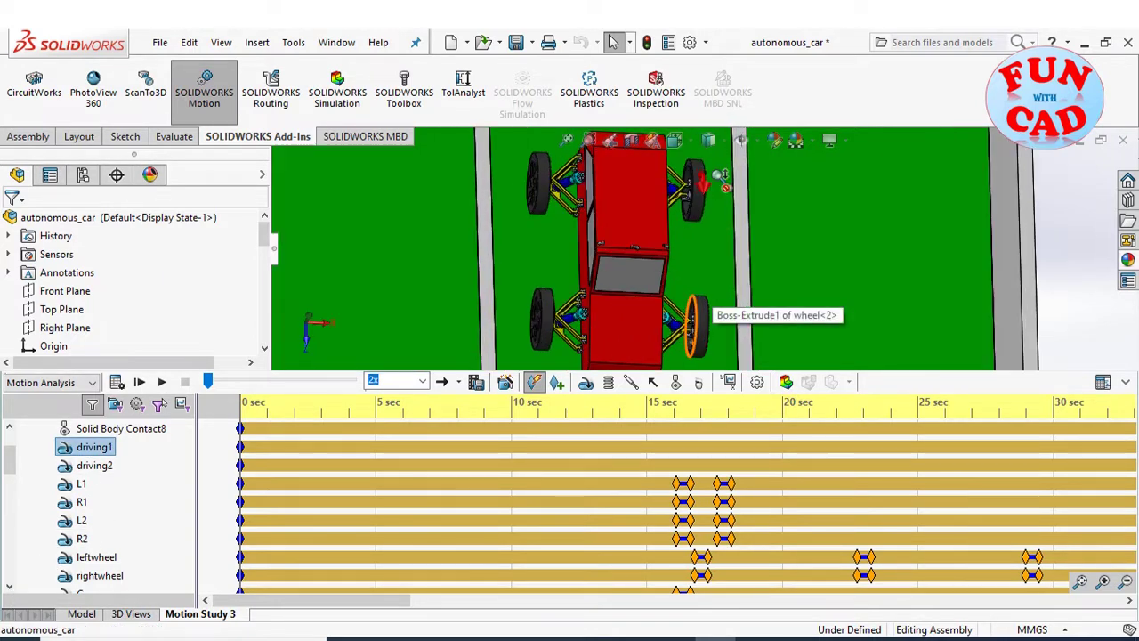
click(94, 465)
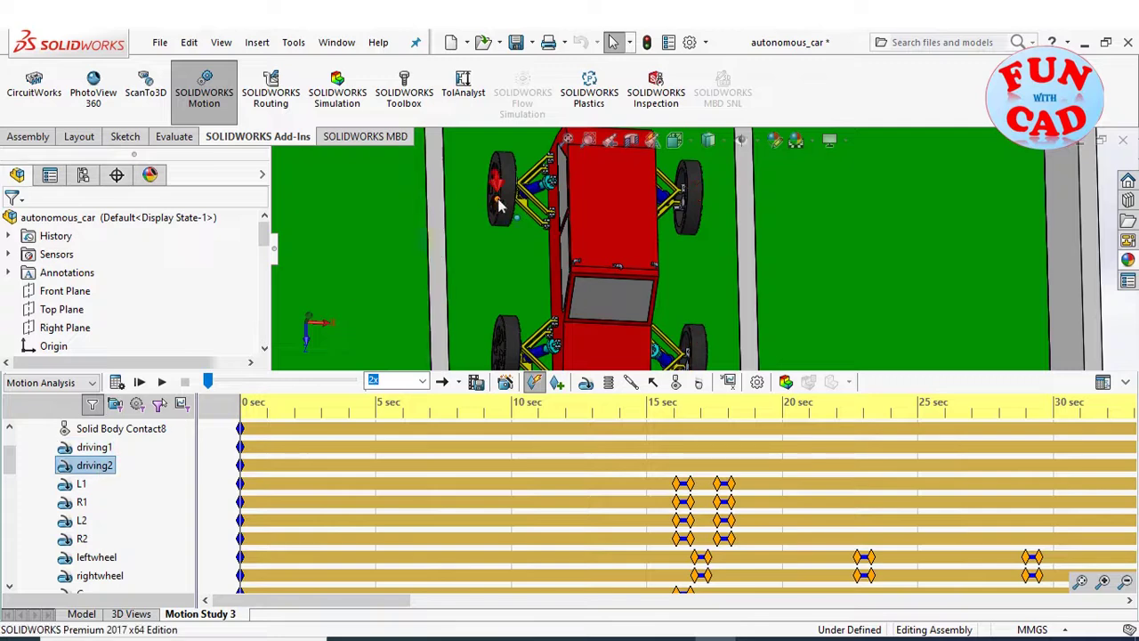
Highlight the L1, L2, R1 and R2 motors to locate them on the two corner roof sensors.
click(83, 483)
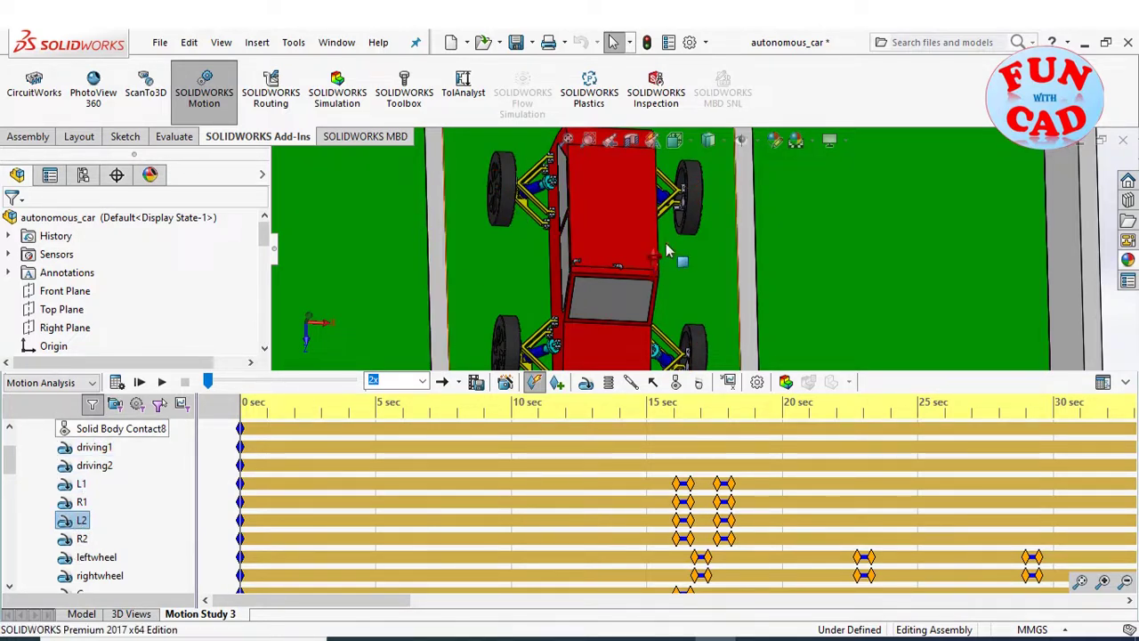
scroll(645, 276, down, 5)
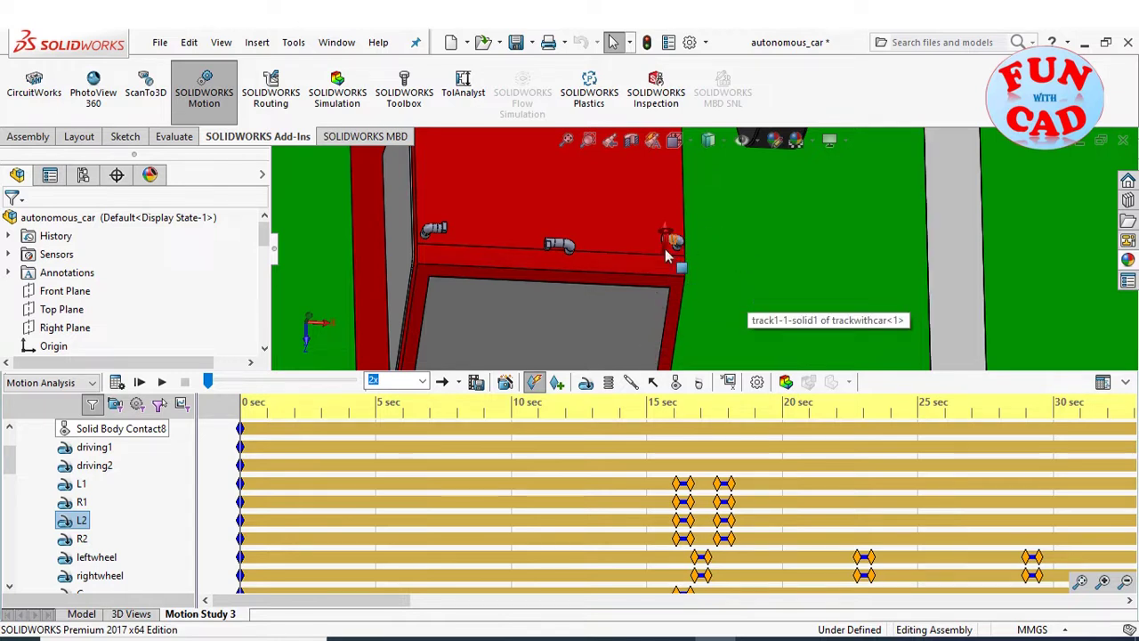
scroll(683, 245, up, 3)
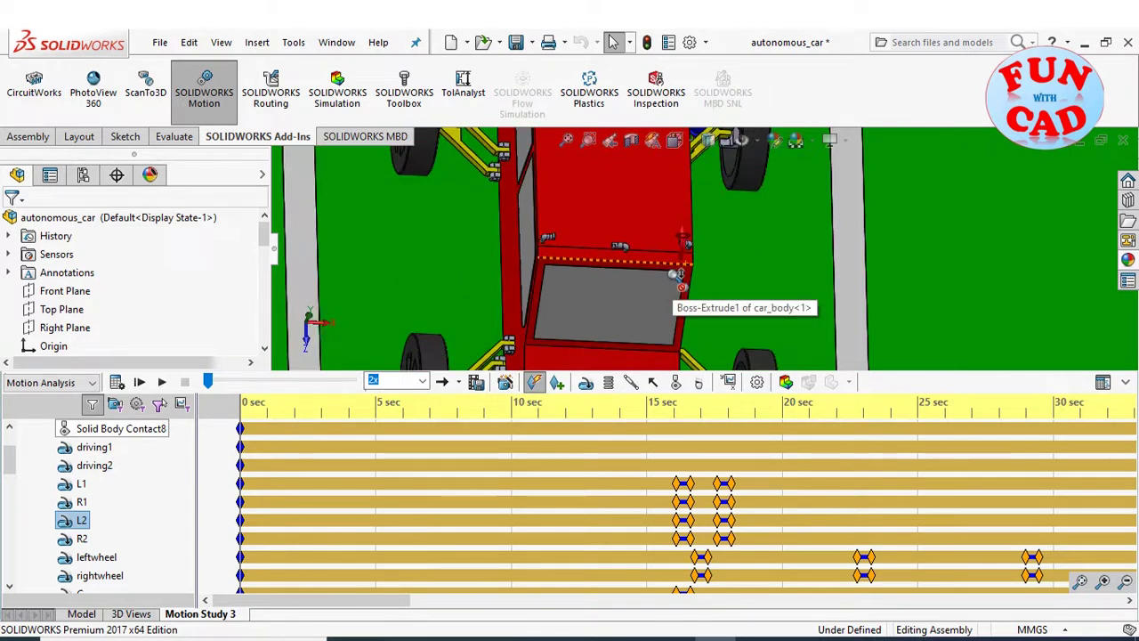
click(82, 503)
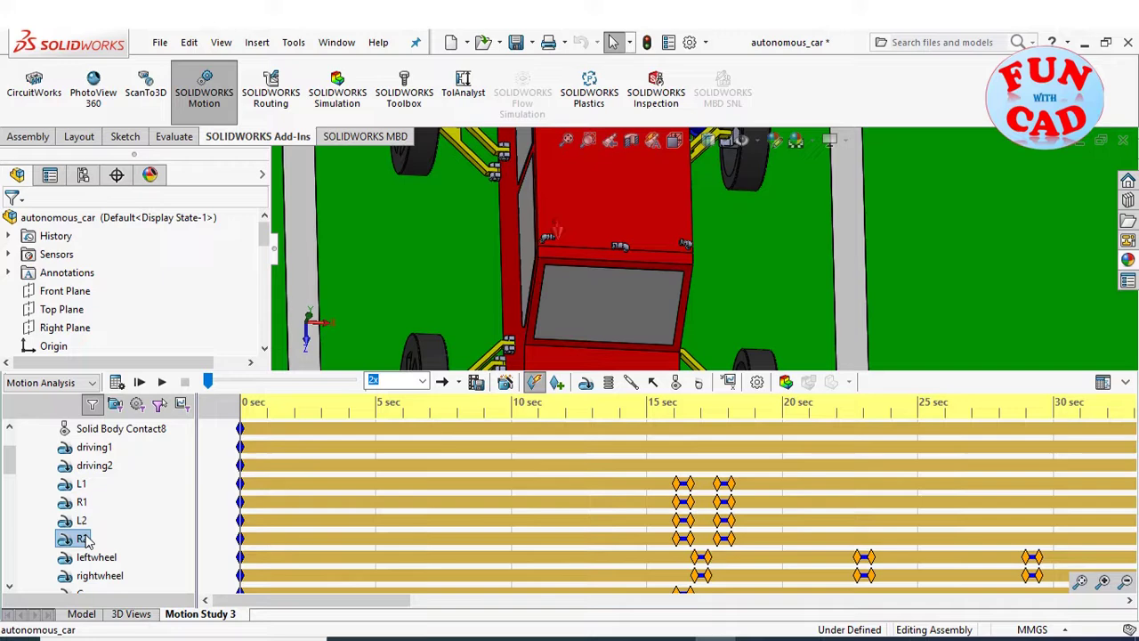
Highlight the leftwheel and rightwheel motors in turn and examine where they act on the front wheels.
scroll(145, 538, down, 1)
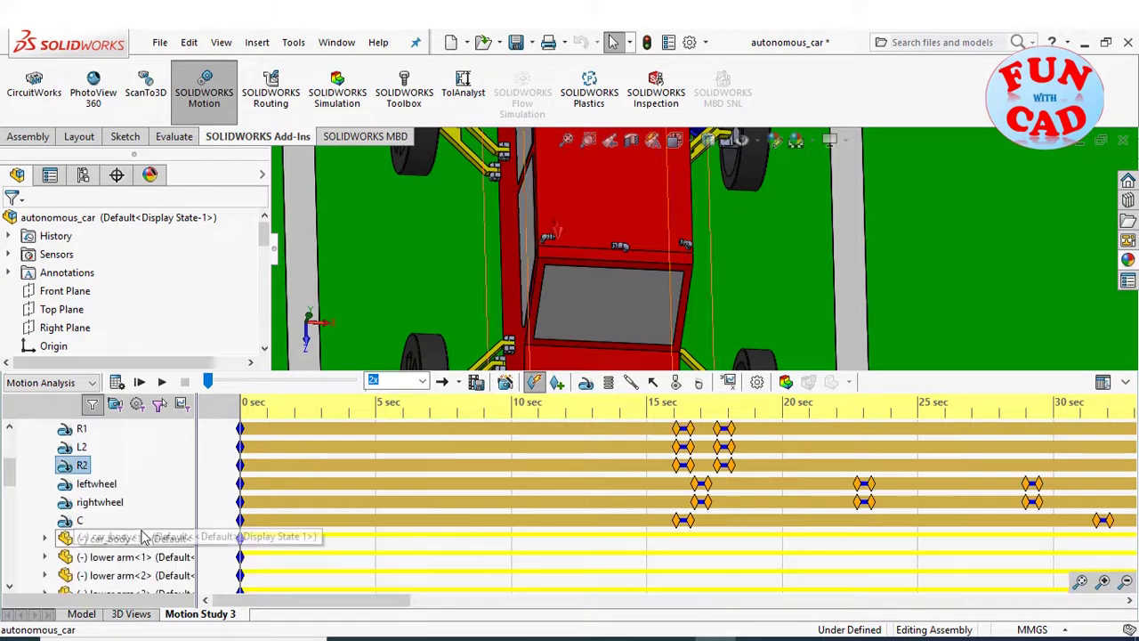
click(99, 488)
scroll(607, 305, up, 2)
scroll(606, 304, up, 2)
scroll(724, 322, down, 4)
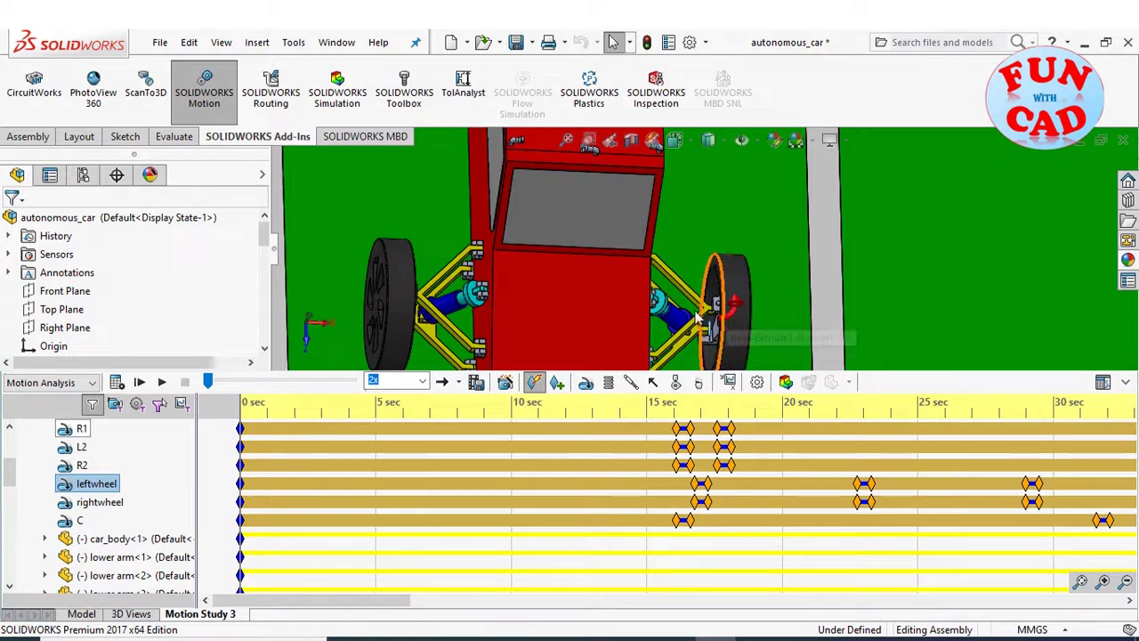
click(104, 503)
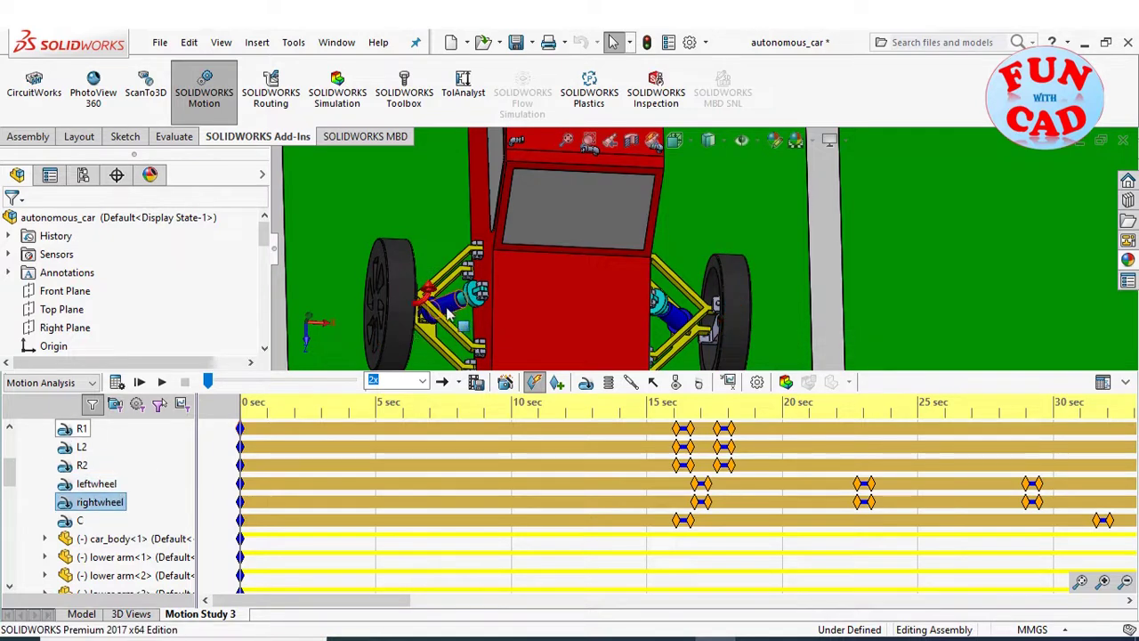
middle_drag(447, 314, 425, 310)
scroll(430, 307, down, 2)
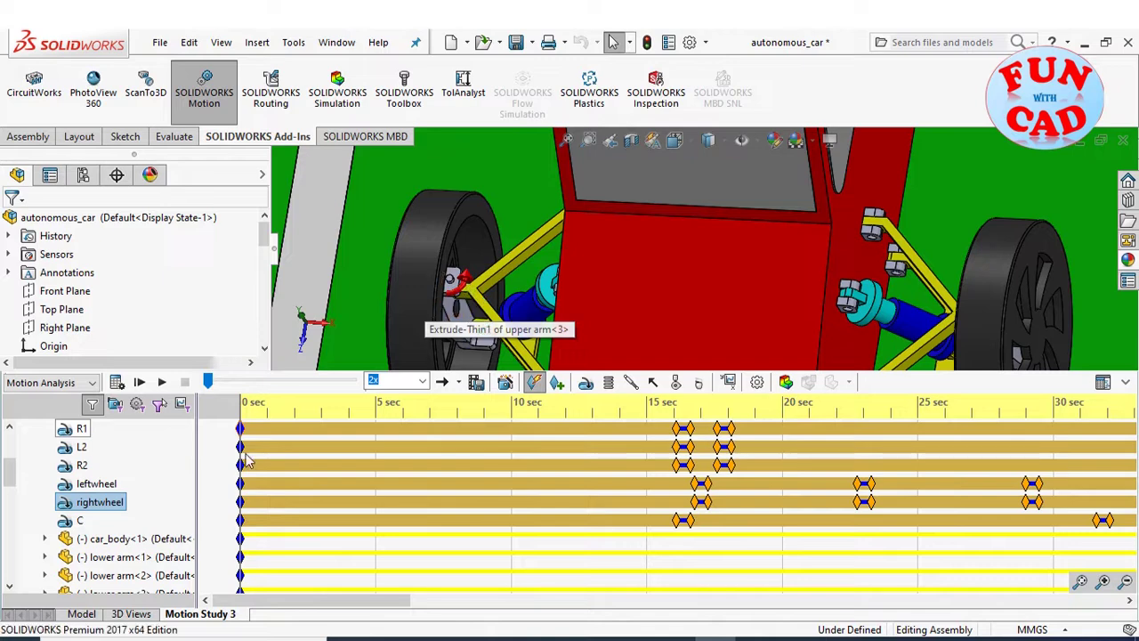
Highlight motor C and locate it on the middle roof sensor above the windshield.
click(80, 521)
scroll(694, 261, up, 3)
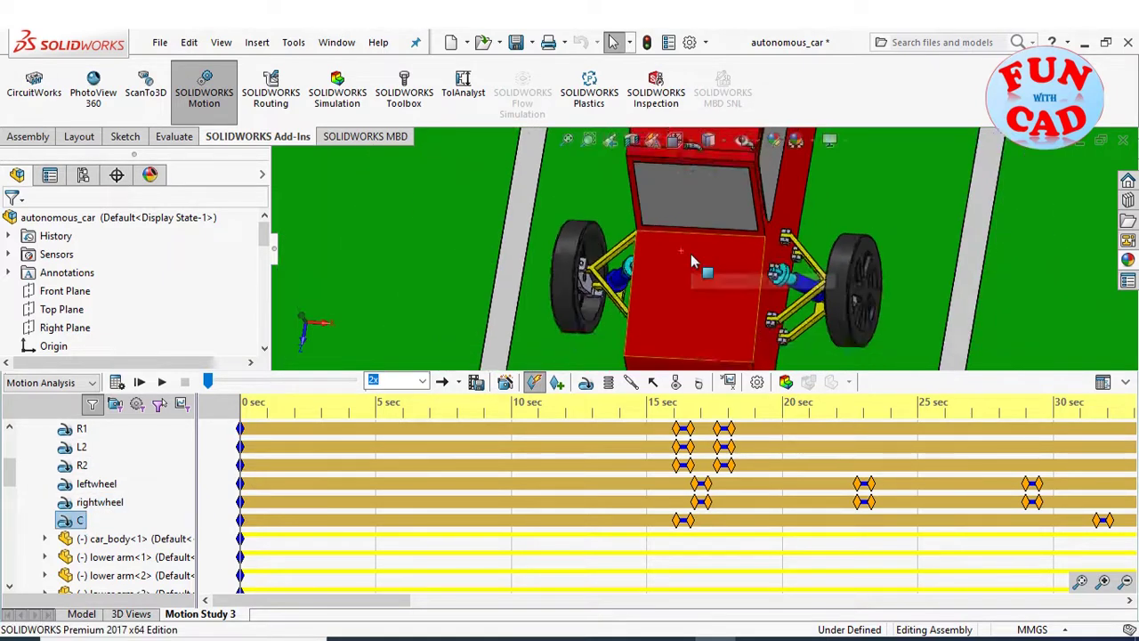
scroll(694, 260, up, 3)
scroll(714, 201, down, 5)
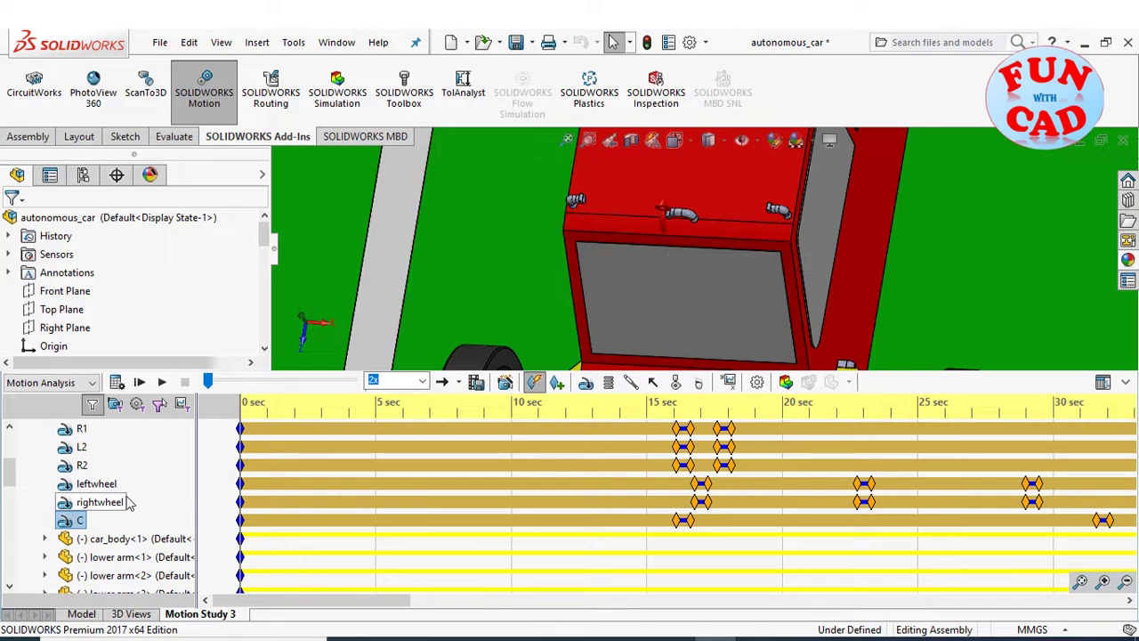
Highlight Gravity and Solid Body Contact8 in the motion study and examine which bodies the contact covers.
scroll(127, 504, up, 3)
click(94, 486)
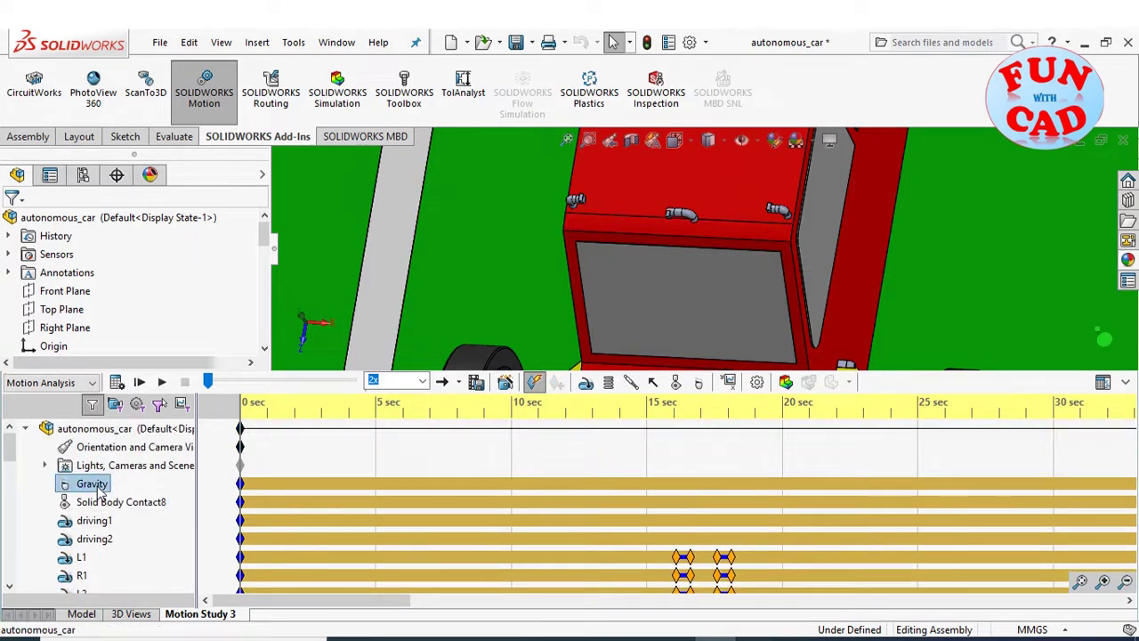
click(116, 503)
scroll(736, 276, up, 6)
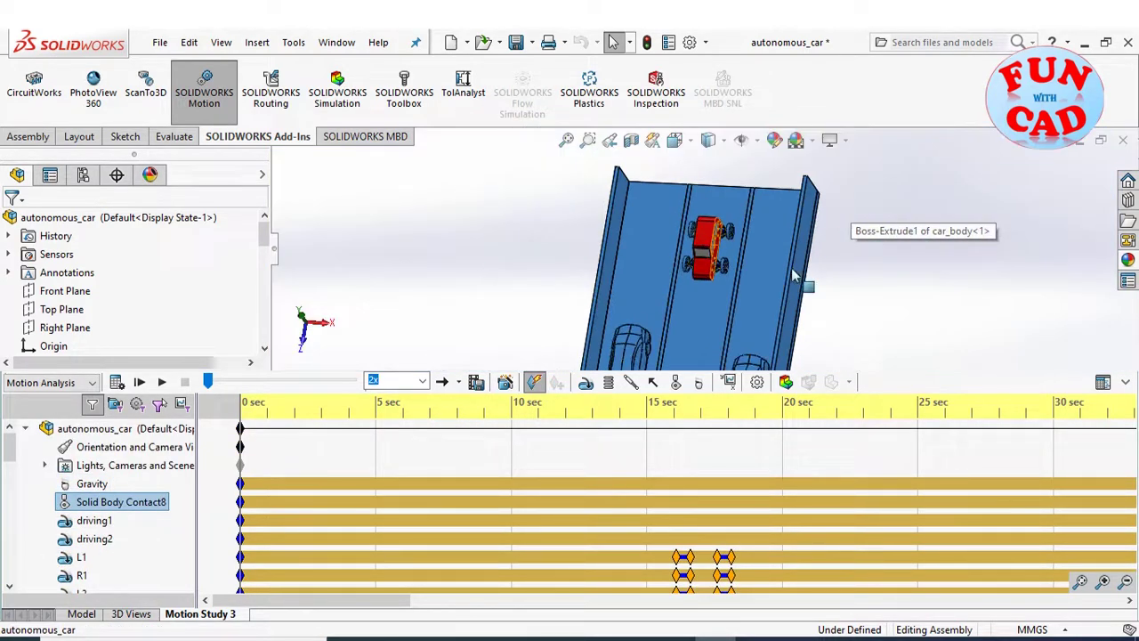
scroll(736, 276, down, 4)
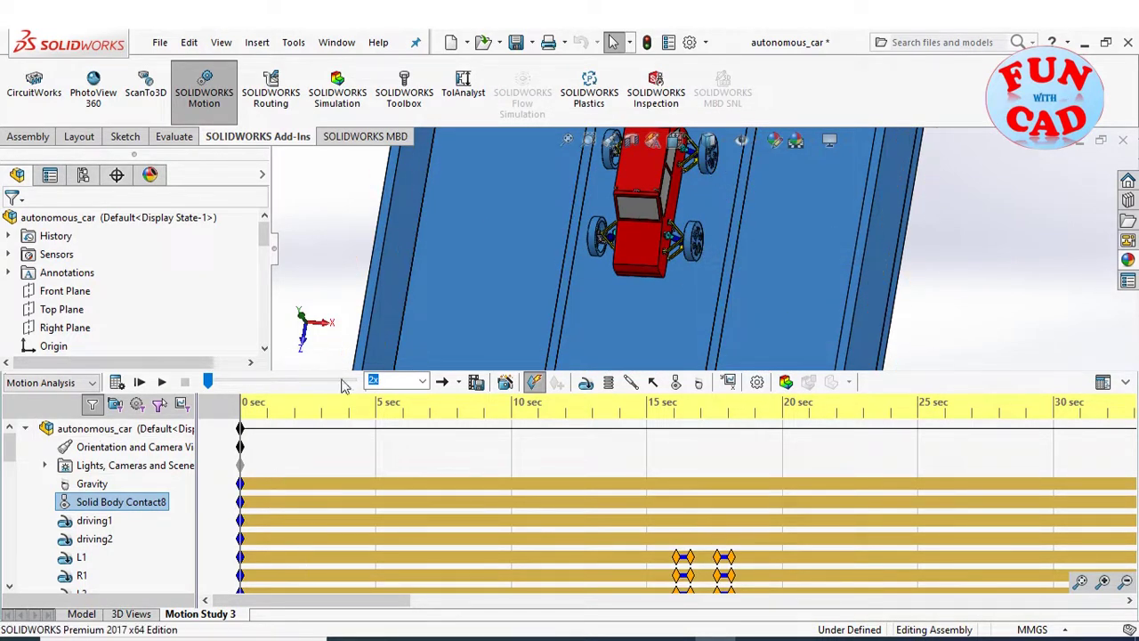
scroll(669, 292, up, 1)
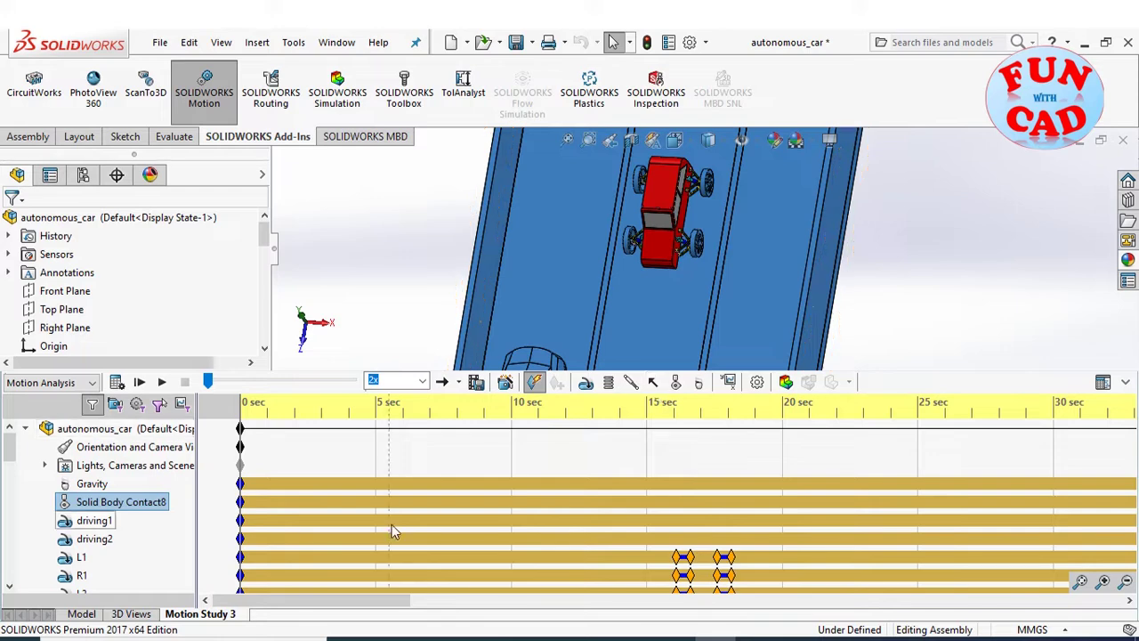
Open the driving1 motor's definition, review its component, direction and speed settings, and close it without changes.
right_click(98, 523)
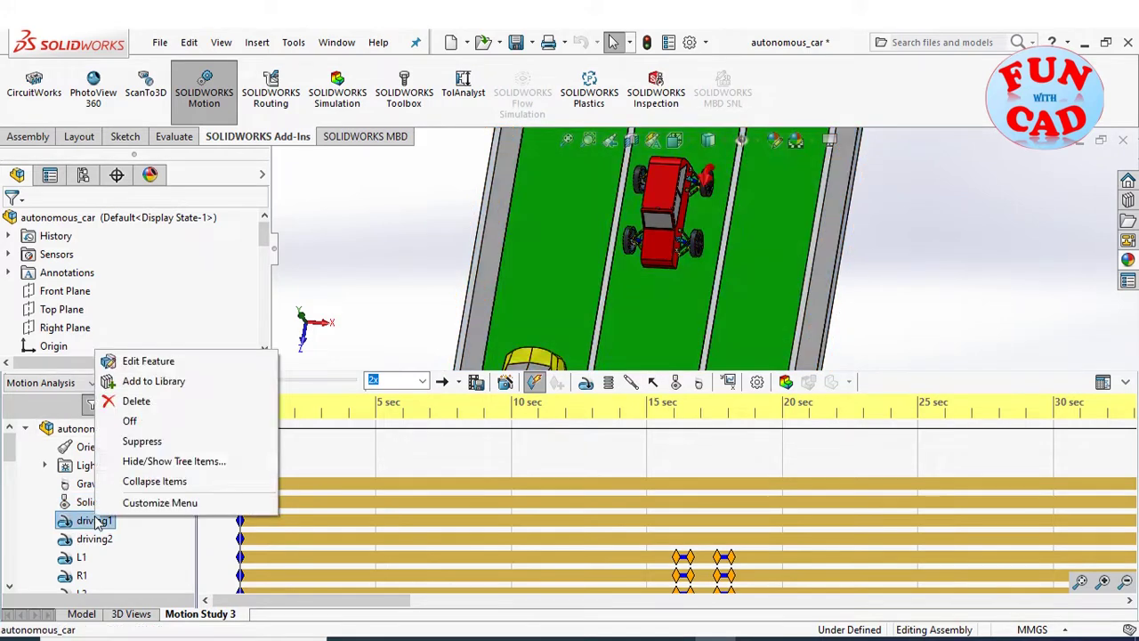
click(175, 361)
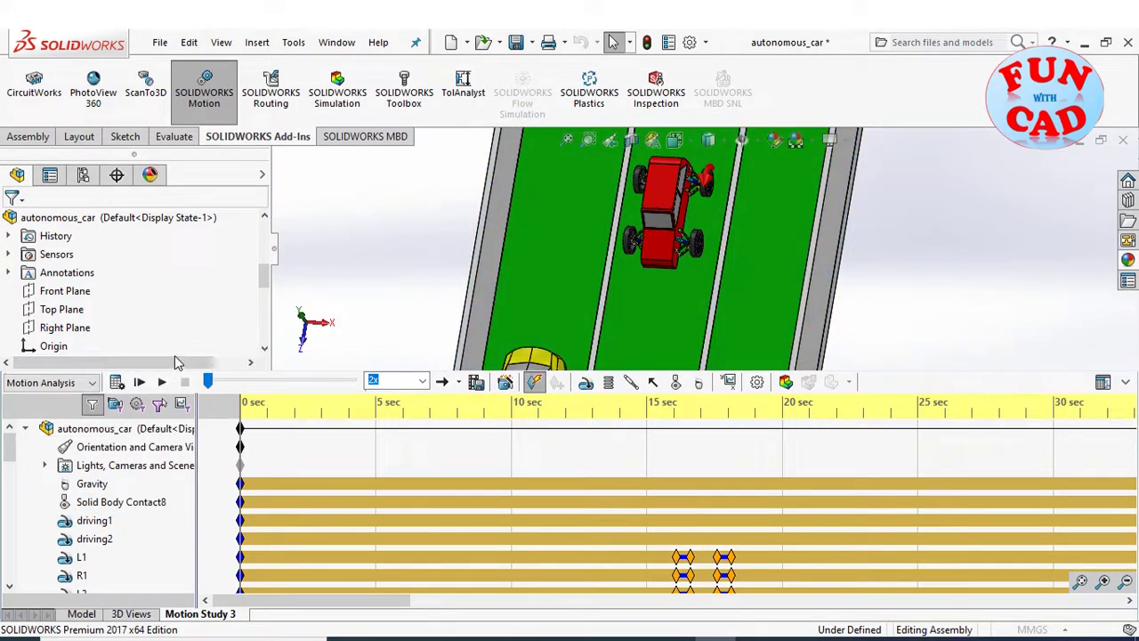
scroll(264, 281, down, 1)
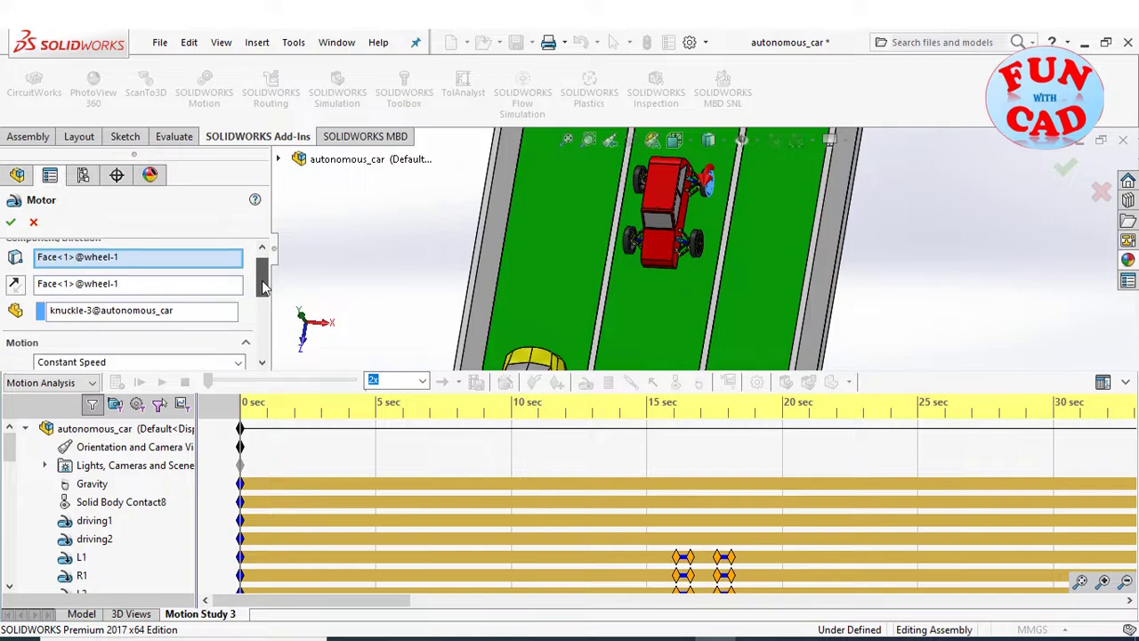
scroll(709, 189, down, 5)
scroll(709, 190, down, 3)
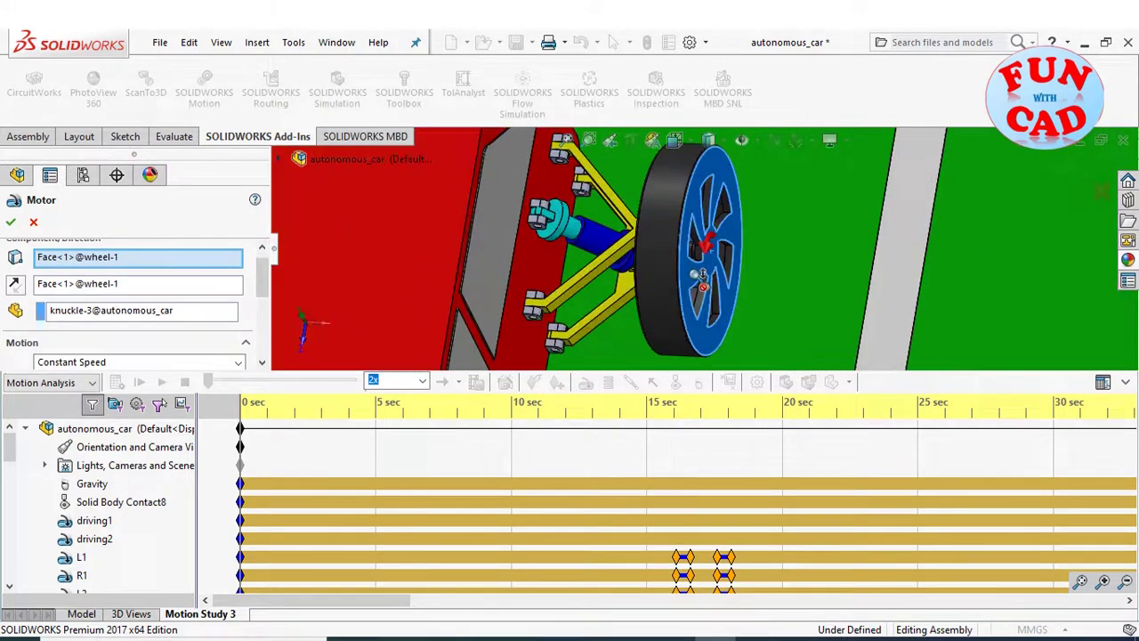
scroll(263, 285, down, 3)
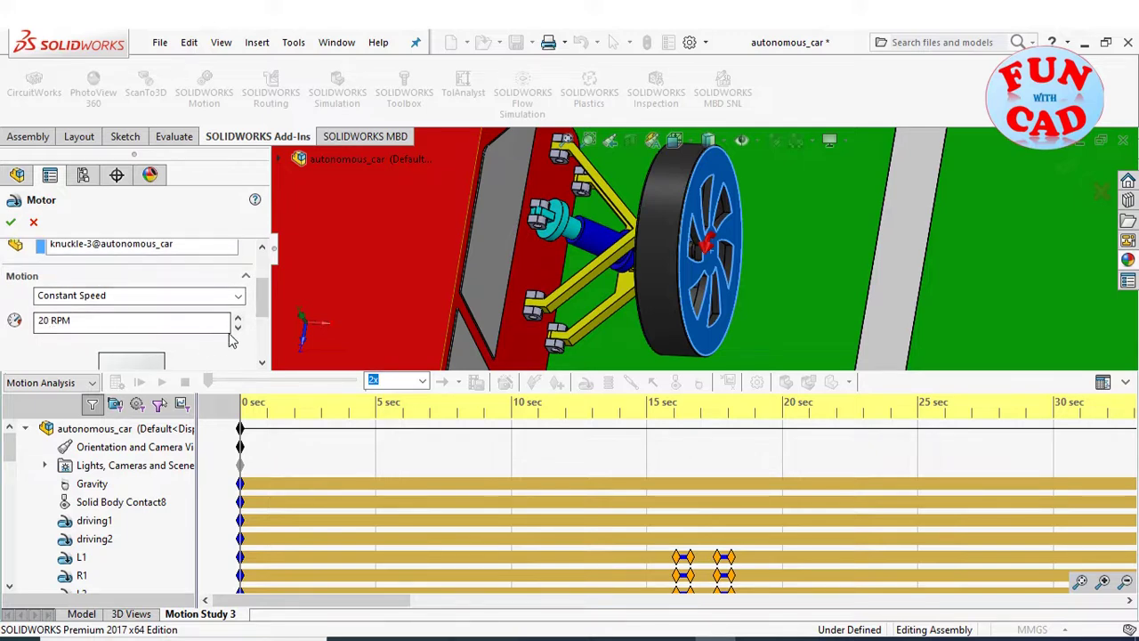
scroll(264, 316, down, 3)
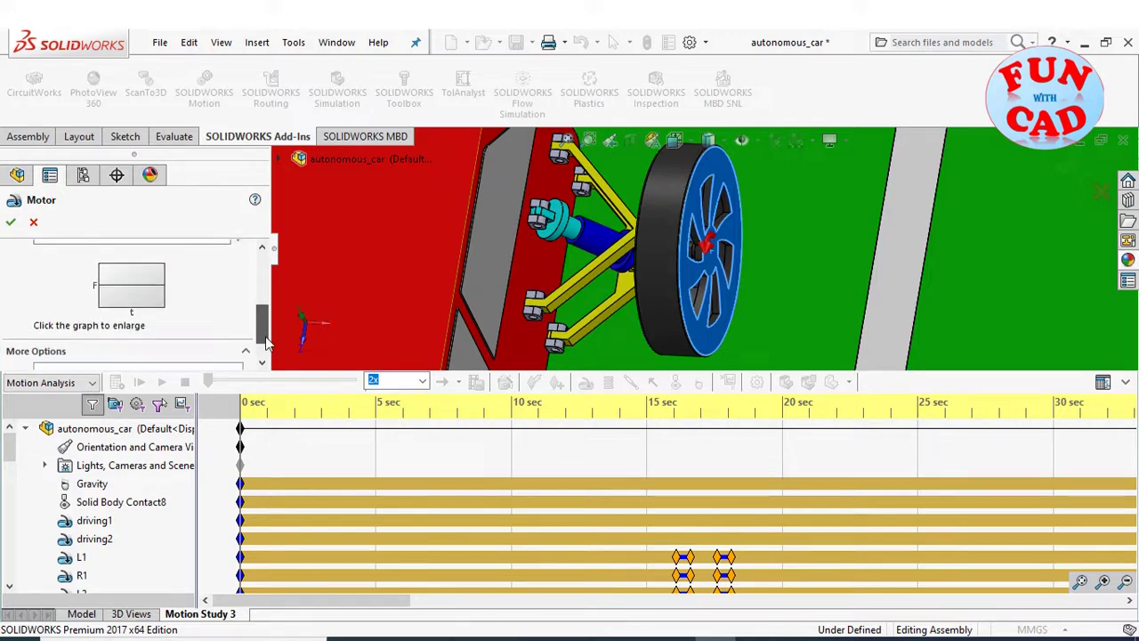
click(33, 222)
Open the leftwheel motor's definition at the front wheel knuckle, review its servo motor displacement settings, and close it without changes.
scroll(654, 286, up, 10)
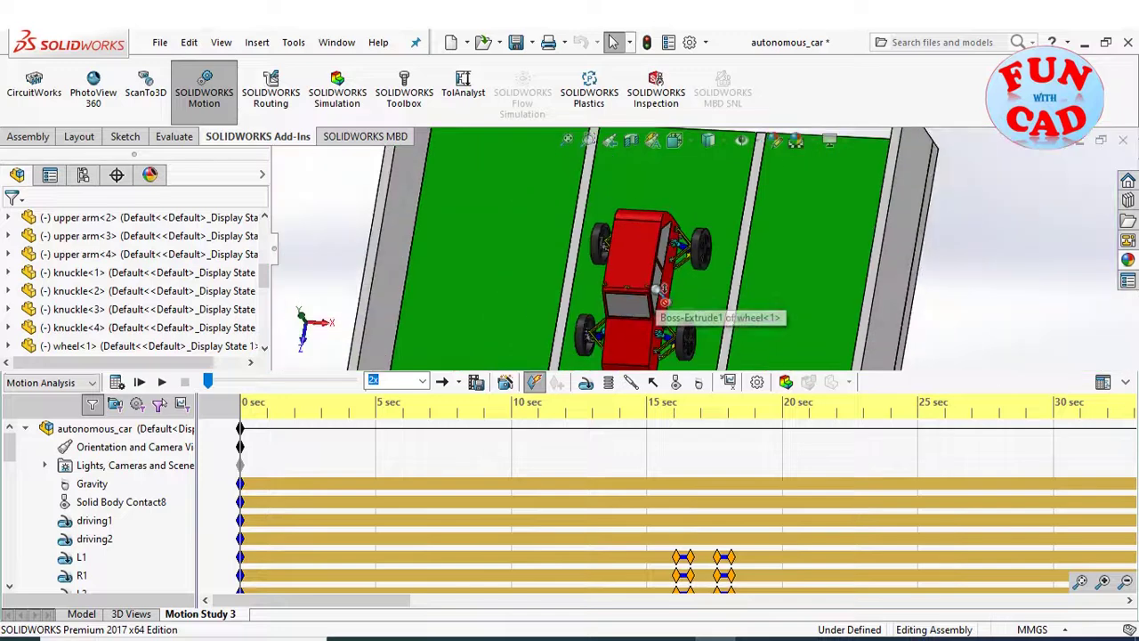
scroll(676, 307, down, 8)
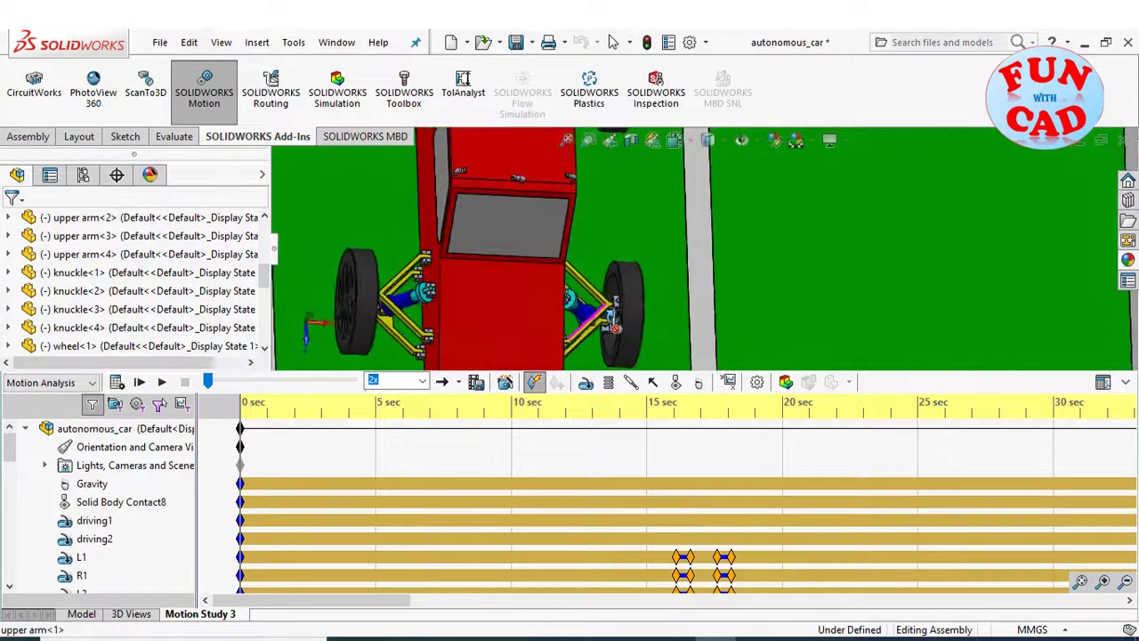
scroll(623, 307, down, 5)
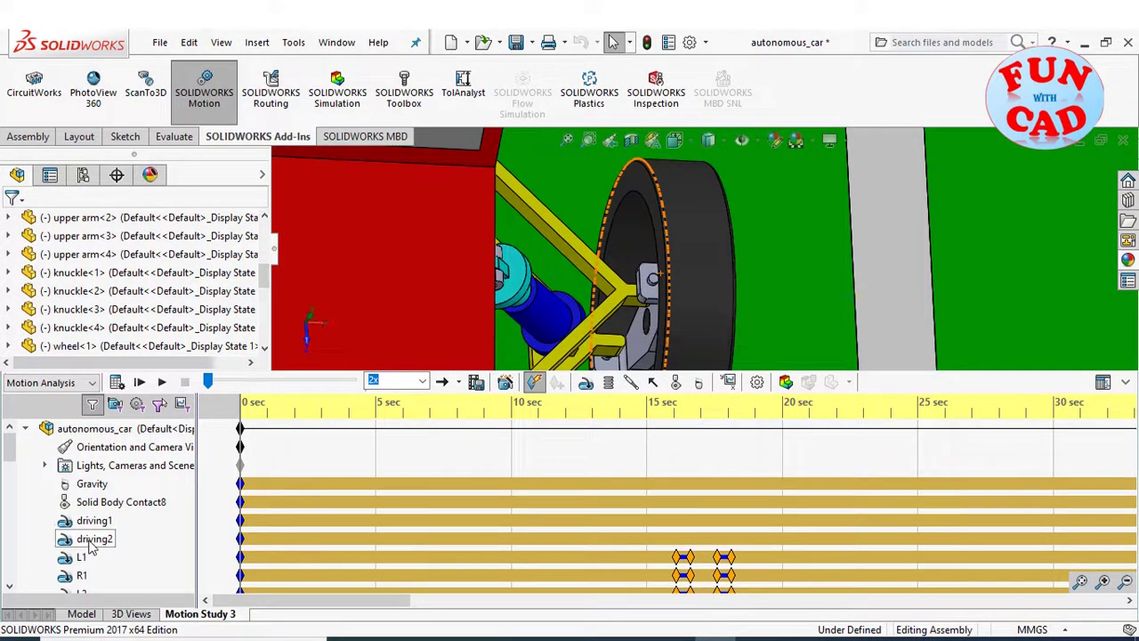
scroll(93, 548, down, 2)
click(98, 561)
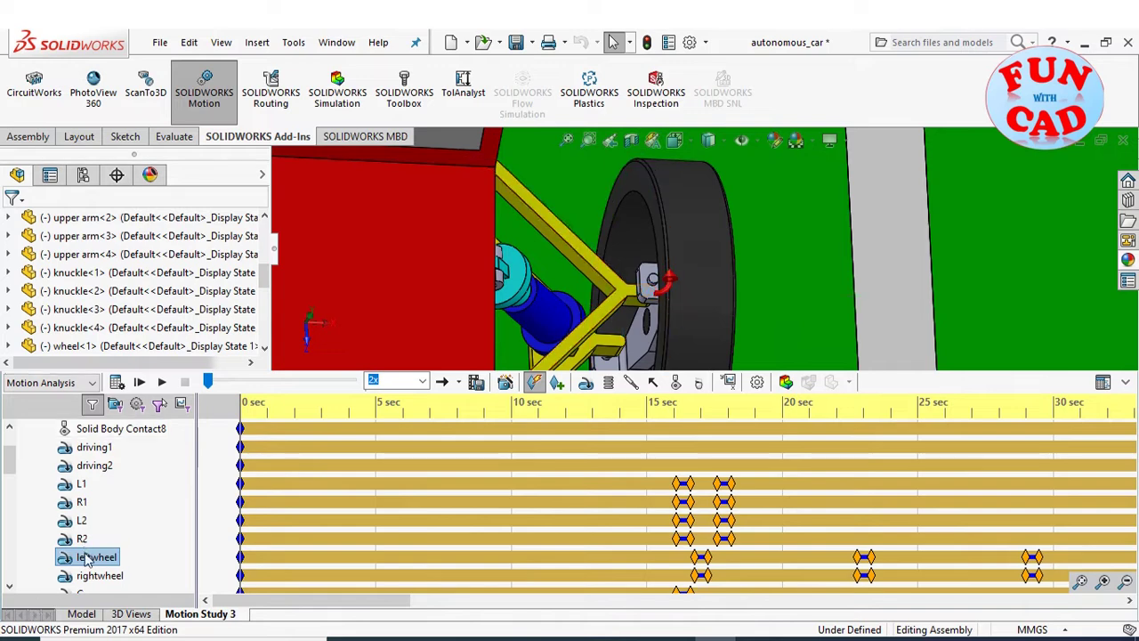
right_click(87, 558)
click(142, 342)
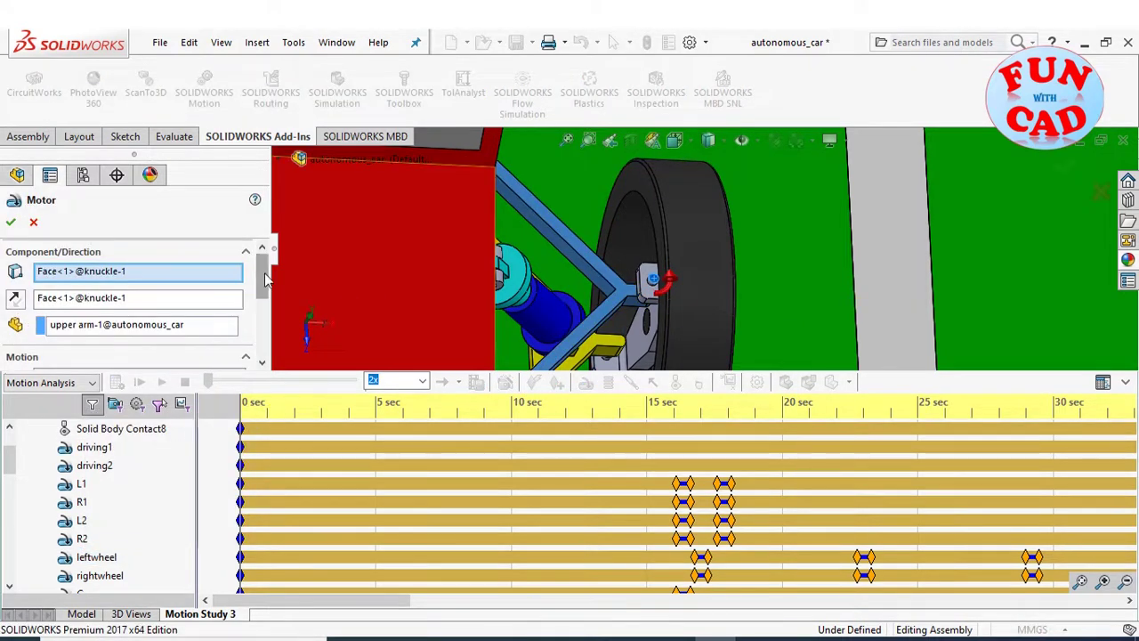
scroll(107, 302, down, 3)
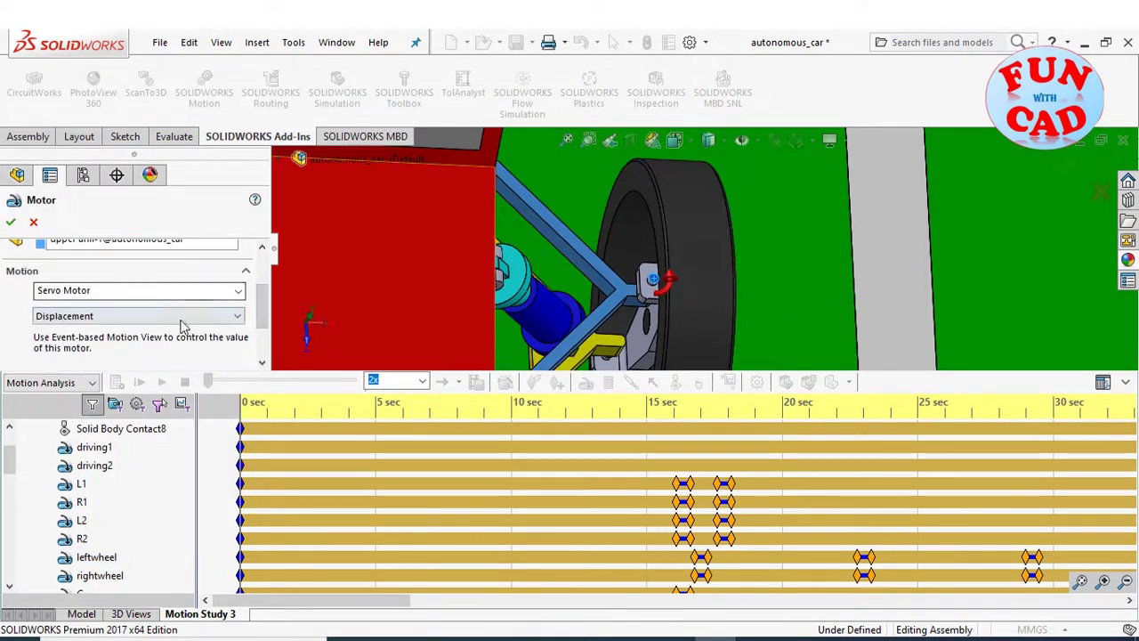
click(181, 326)
click(77, 326)
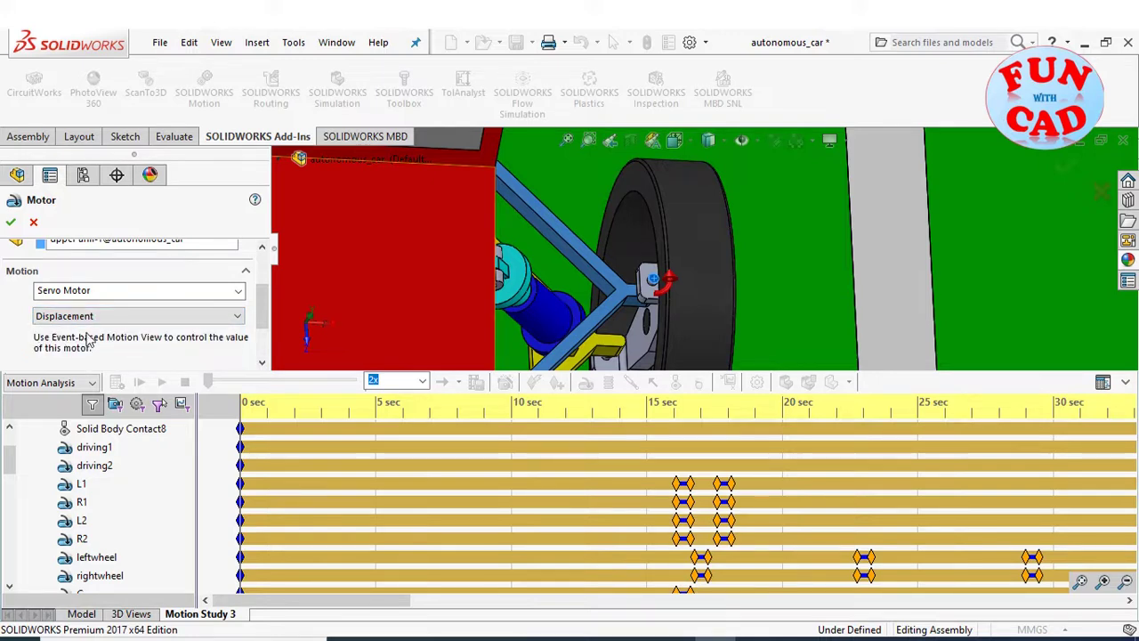
click(34, 222)
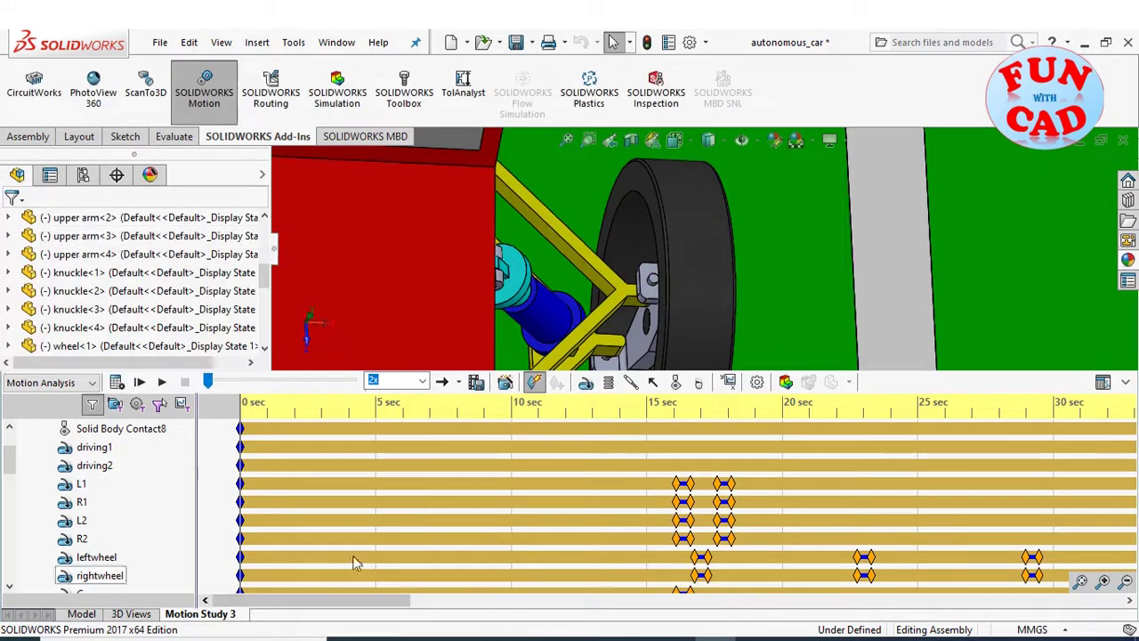
Switch Motion Study 3 to the event-based motion view and enlarge the task table over the graphics area.
click(1104, 382)
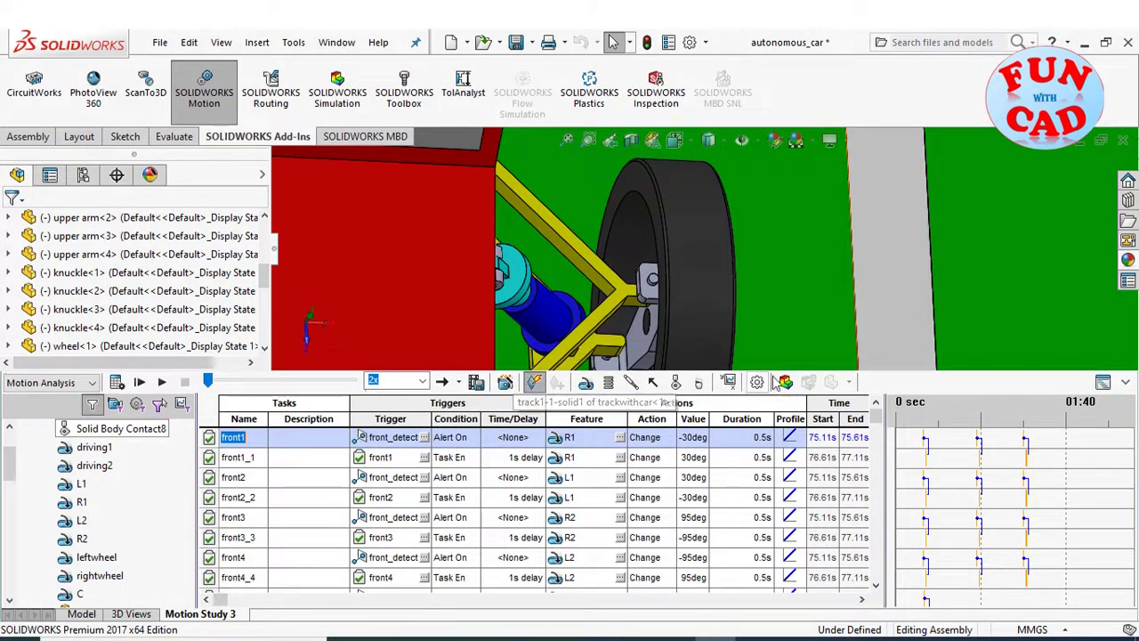
drag(906, 378, 907, 188)
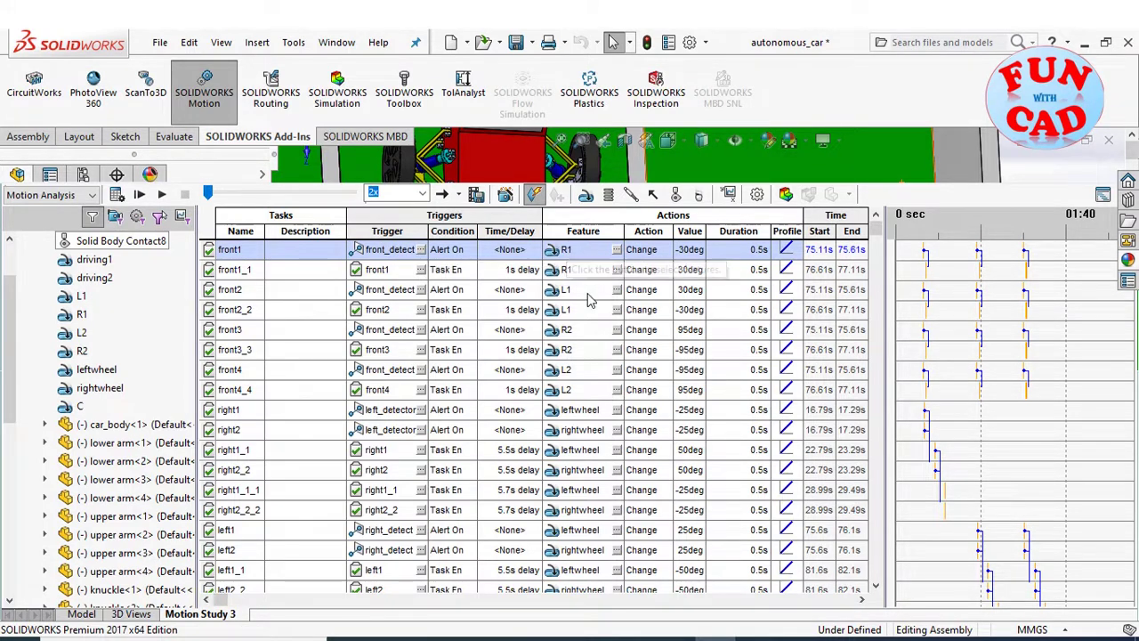
scroll(598, 156, up, 6)
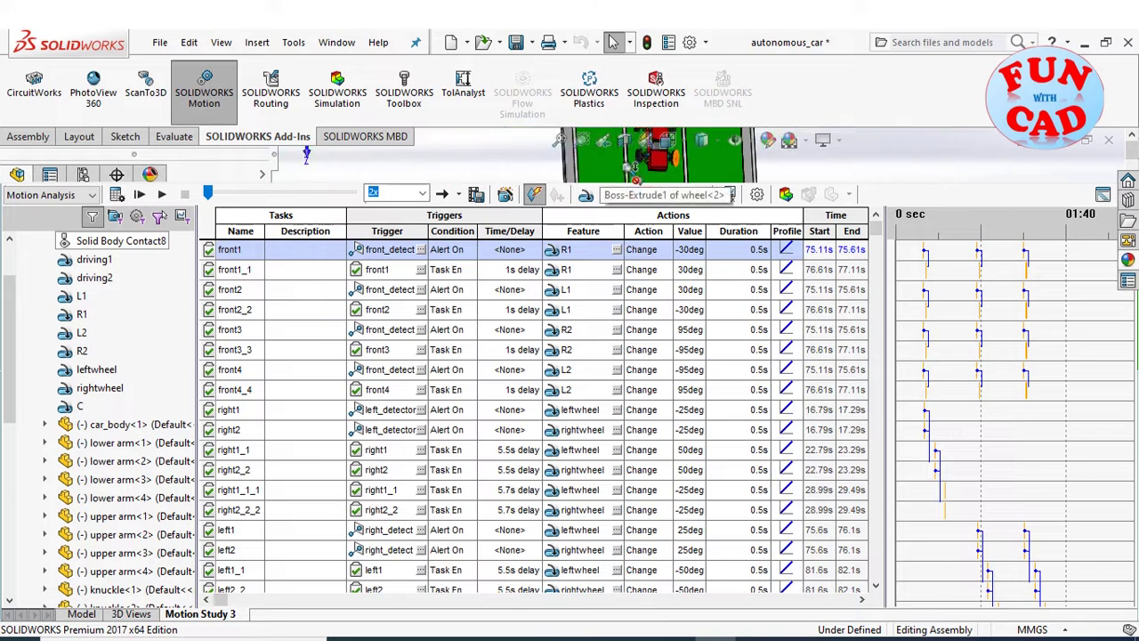
scroll(669, 164, up, 4)
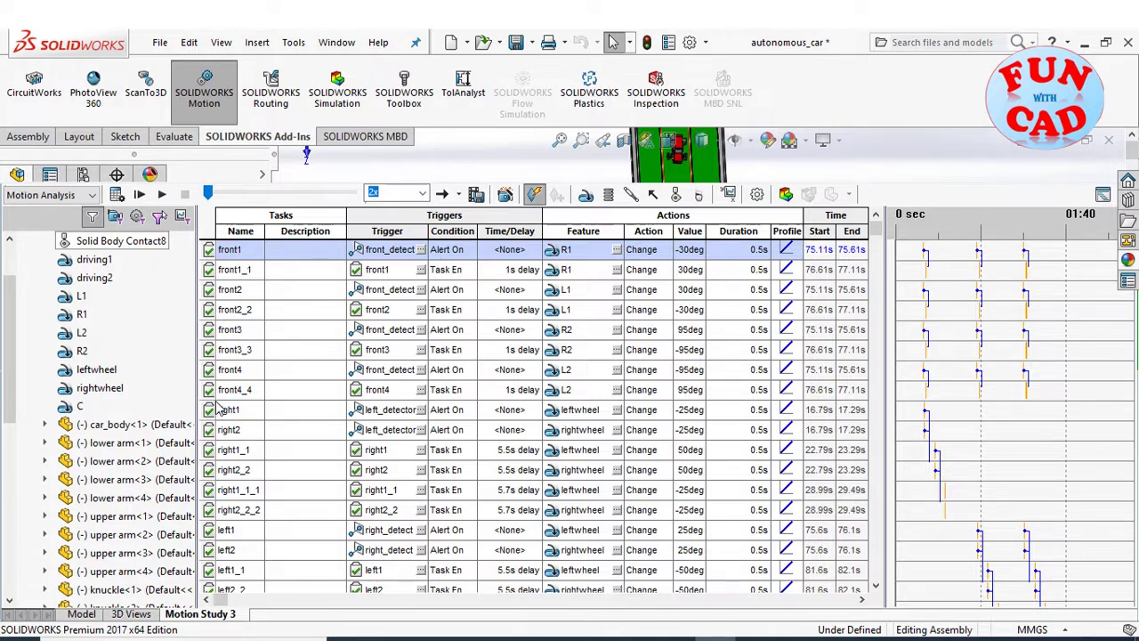
Highlight the tasks front1 to front4_4 and right1 to right2_2_2 to review their triggers and motor actions.
drag(222, 393, 235, 252)
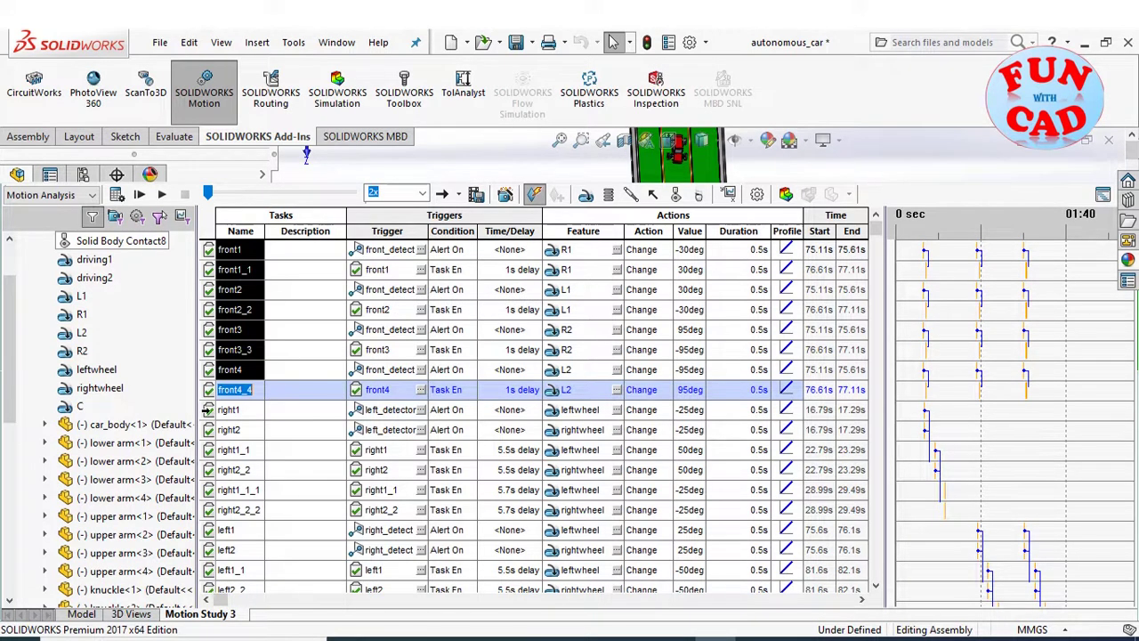
click(207, 410)
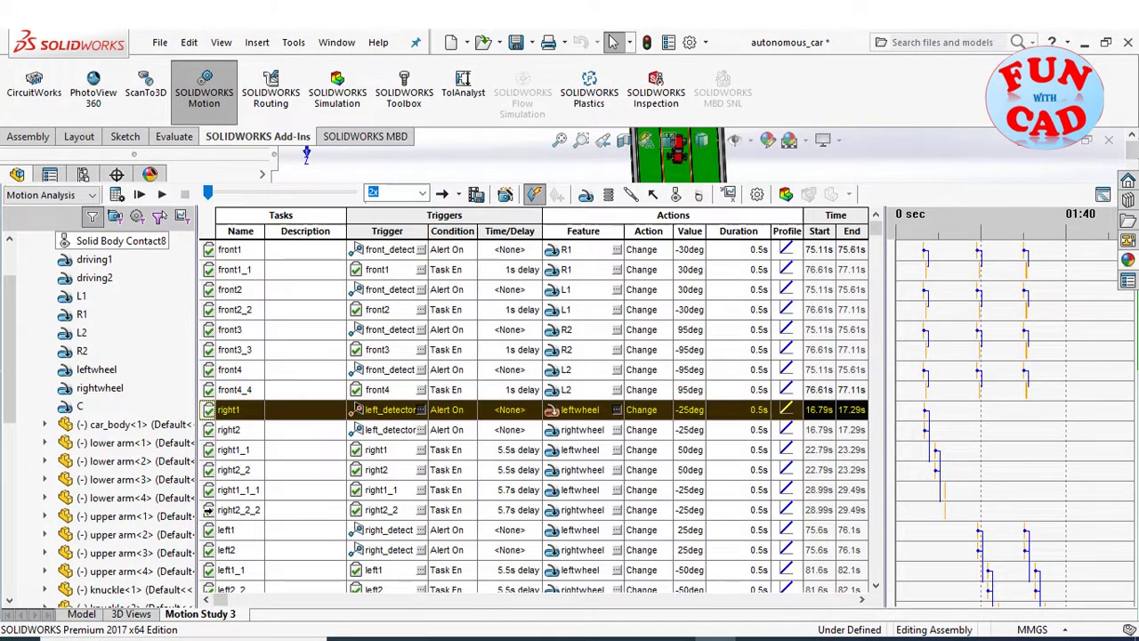
shift+click(208, 510)
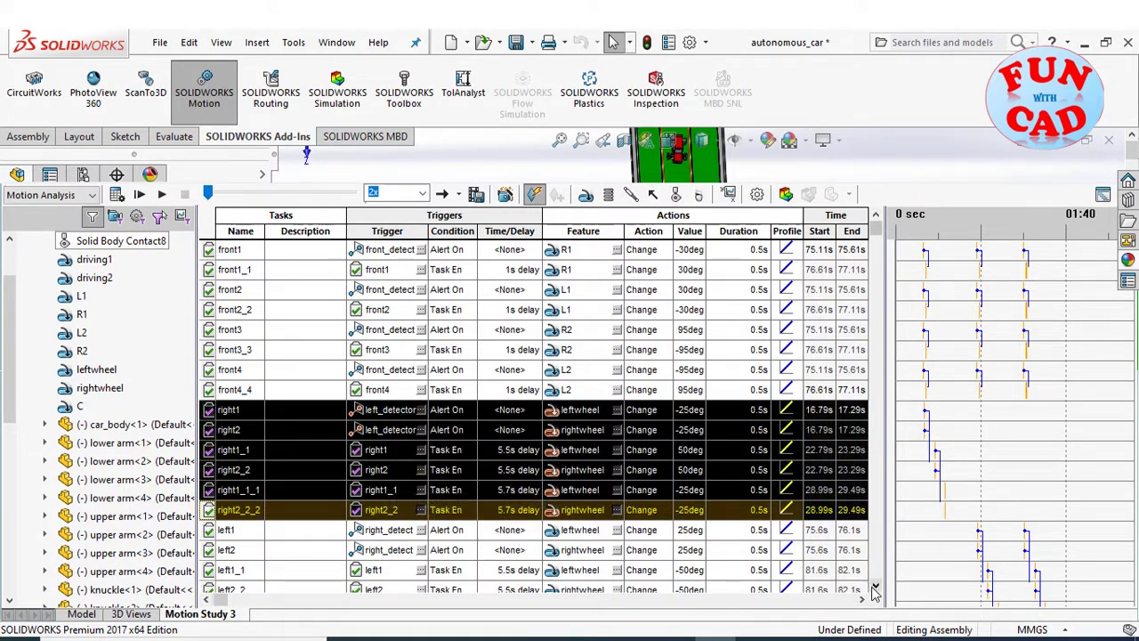
Highlight the tasks left1 to left2_2_2 and the two closing motor C tasks to review their triggers and actions.
click(875, 591)
click(875, 591)
click(874, 591)
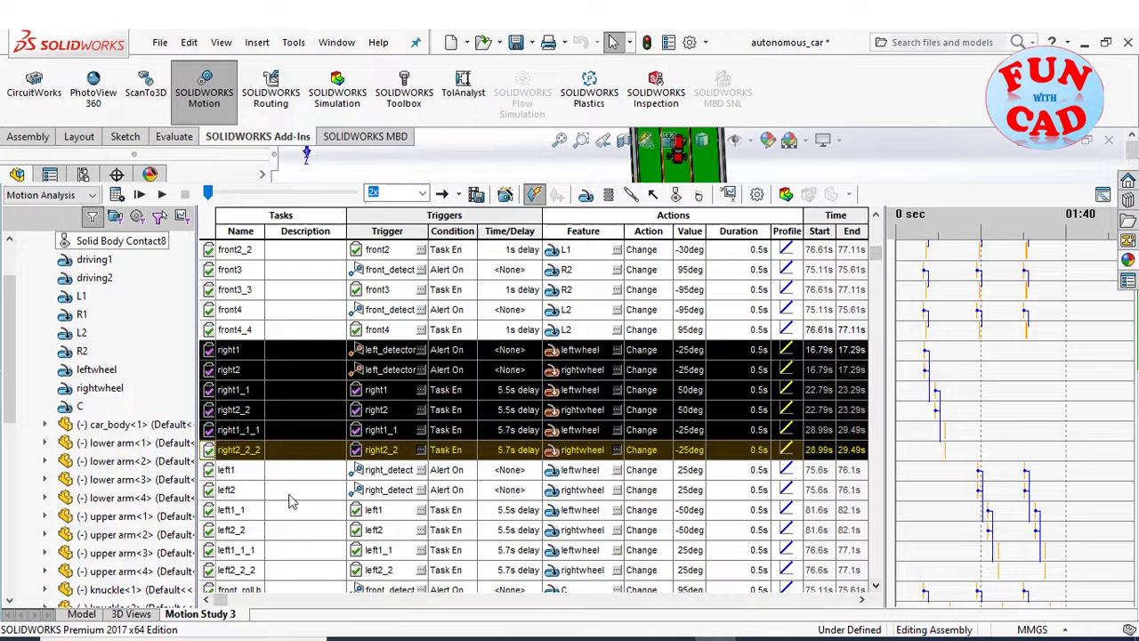
click(211, 469)
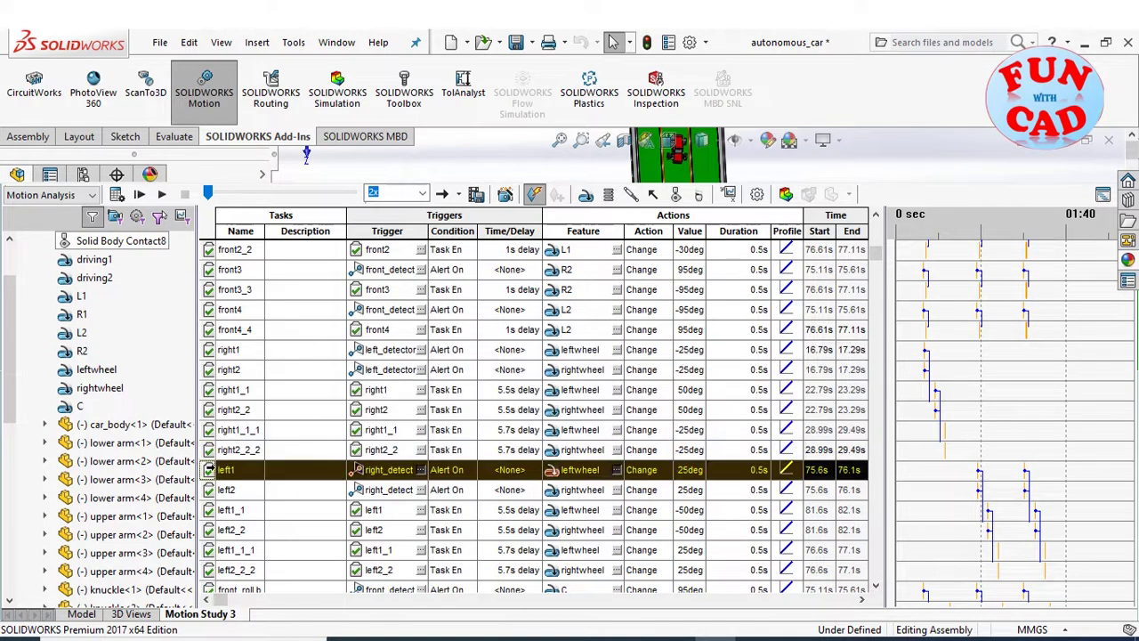
shift+click(207, 570)
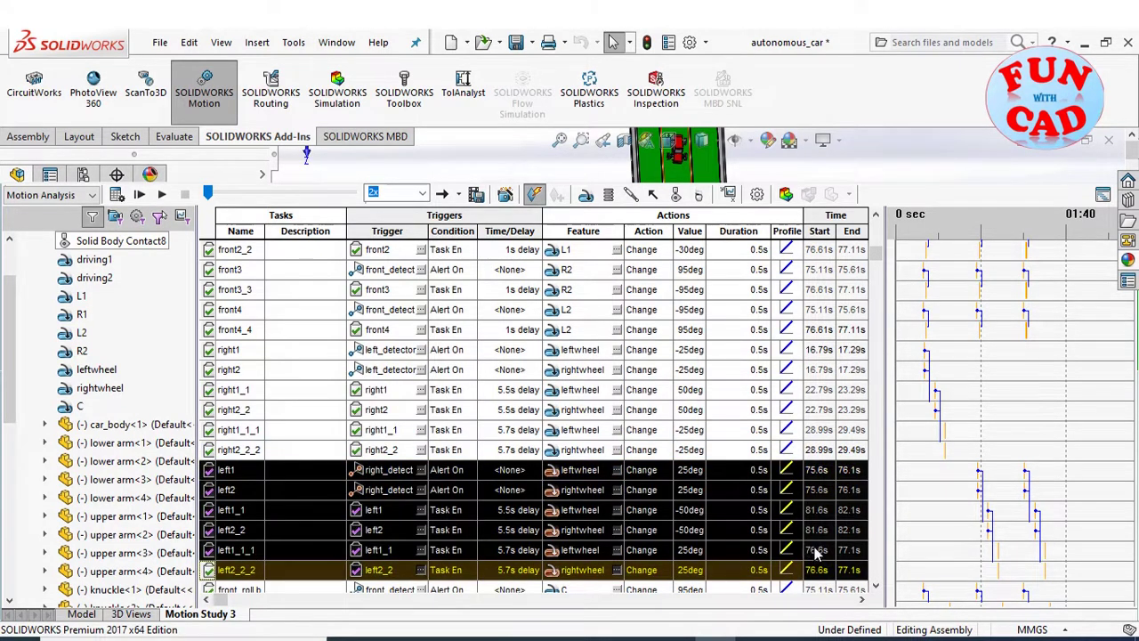
click(875, 591)
click(874, 591)
click(875, 591)
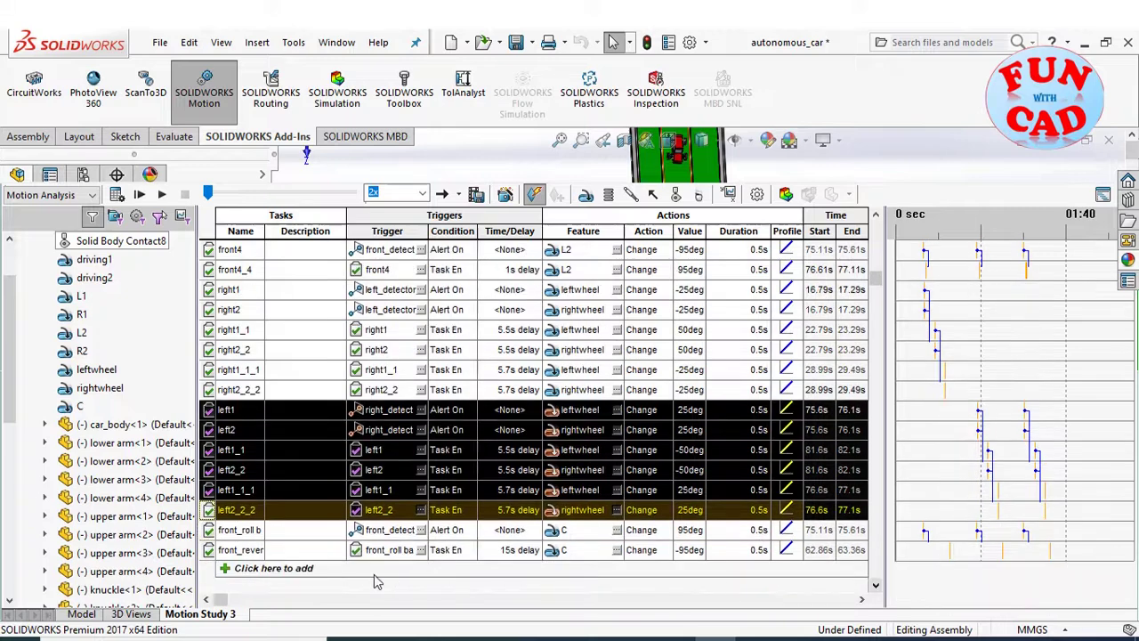
click(207, 529)
click(205, 549)
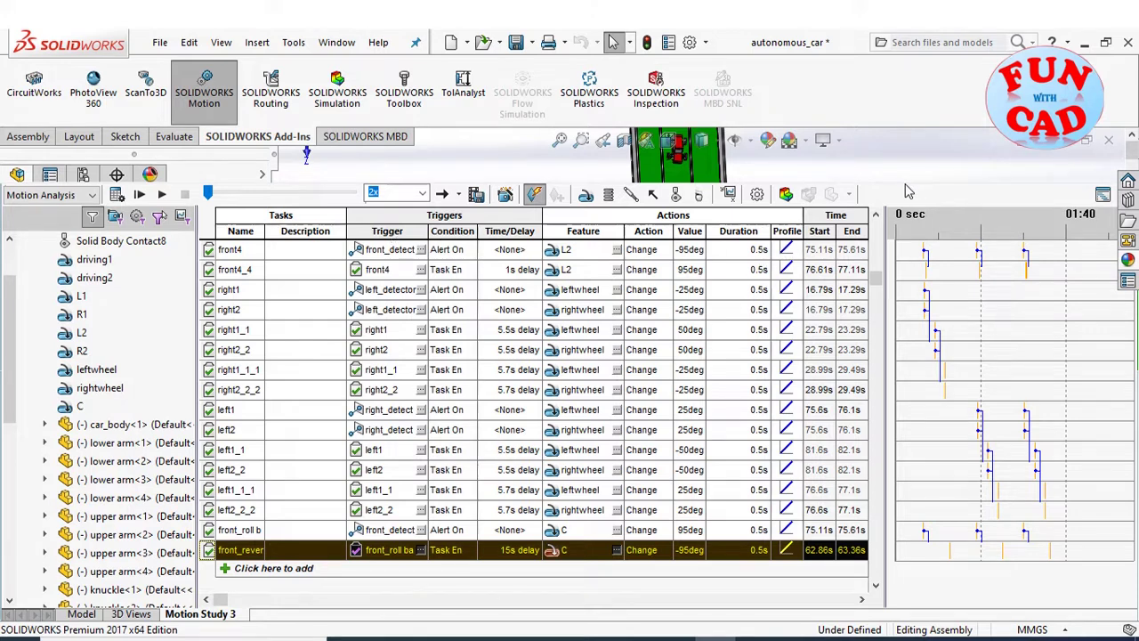
Shrink the task table, orient the assembly to the Top view, and calculate Motion Study 3.
drag(893, 185, 888, 419)
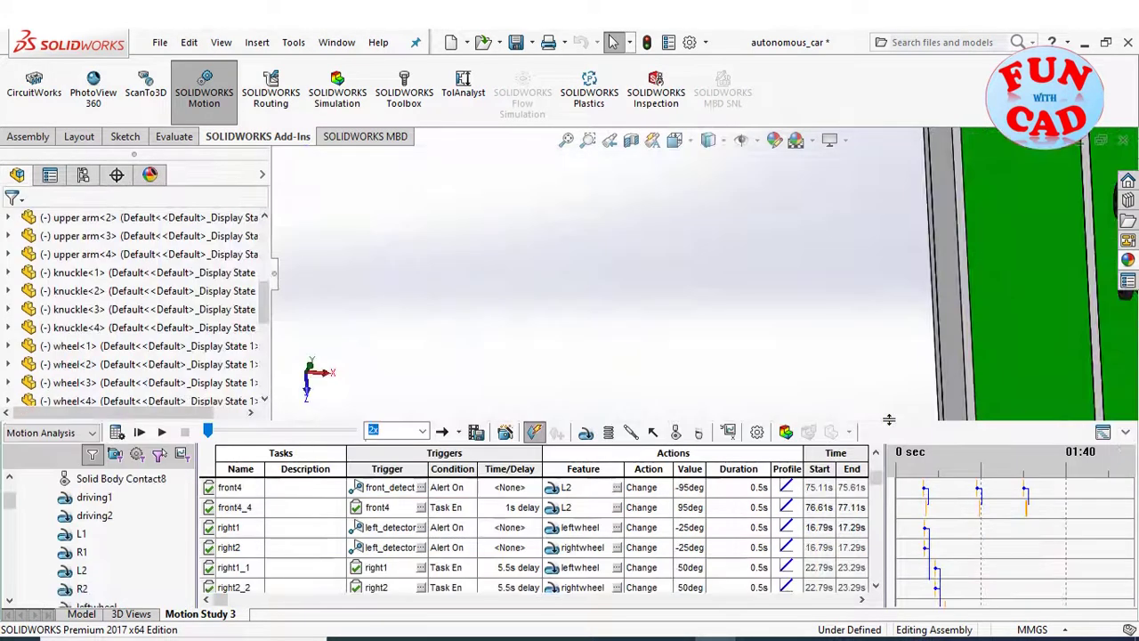
click(310, 362)
click(566, 140)
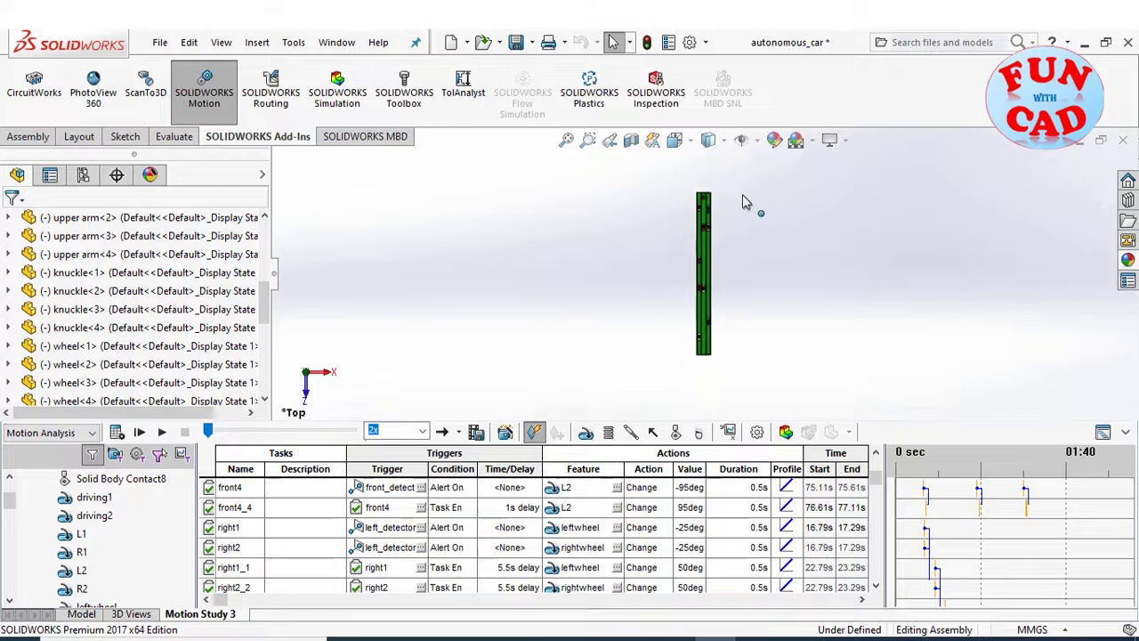
scroll(63, 302, up, 5)
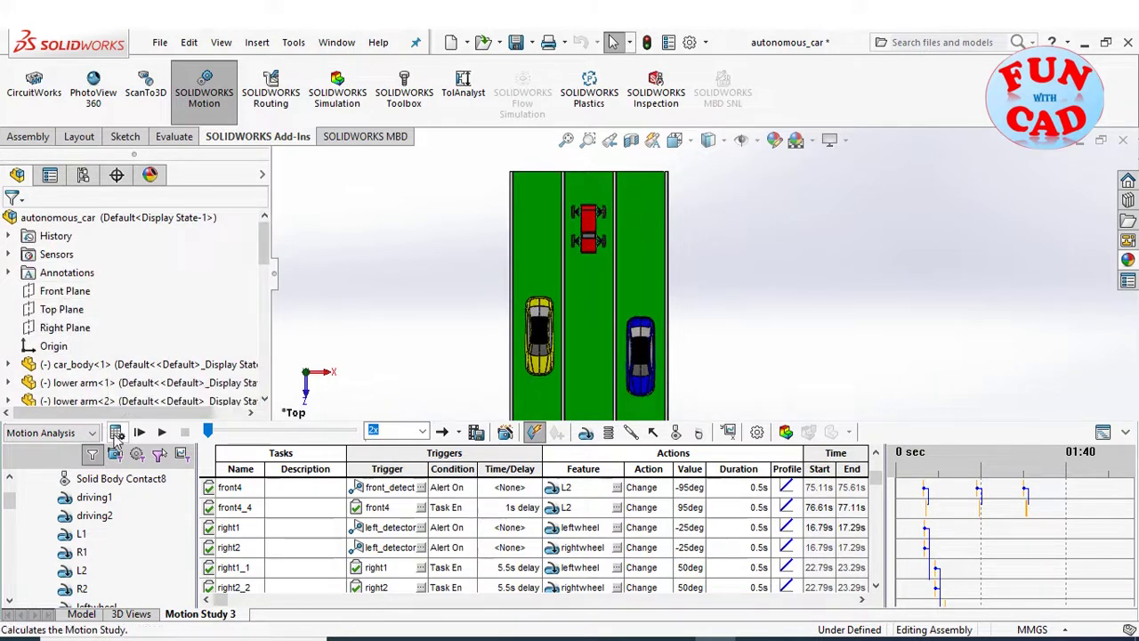
click(116, 431)
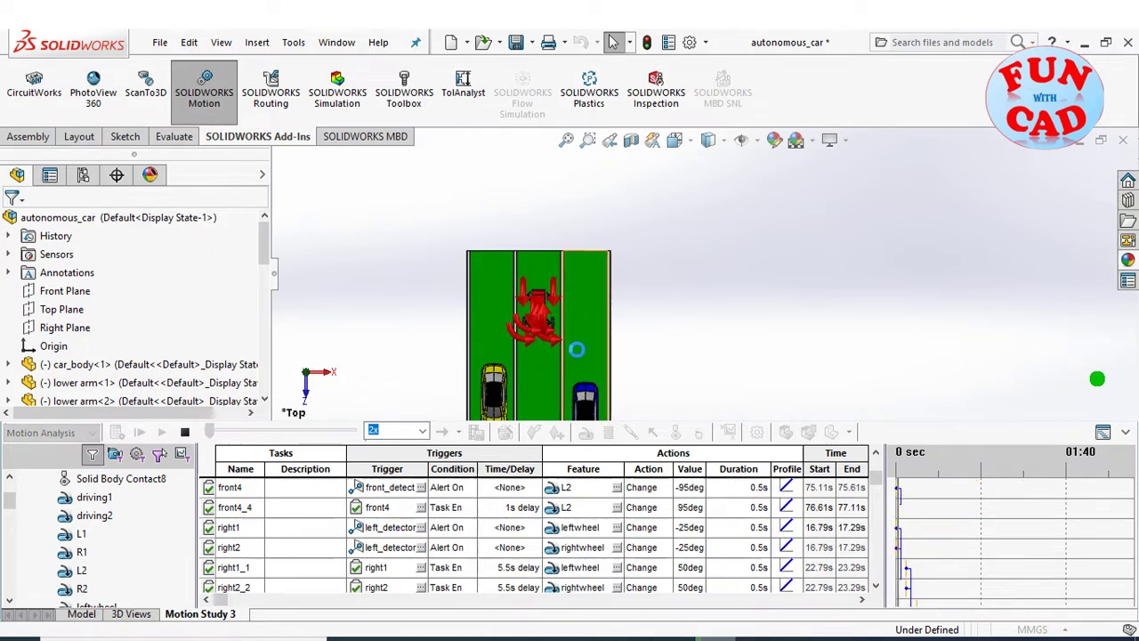
scroll(543, 315, down, 6)
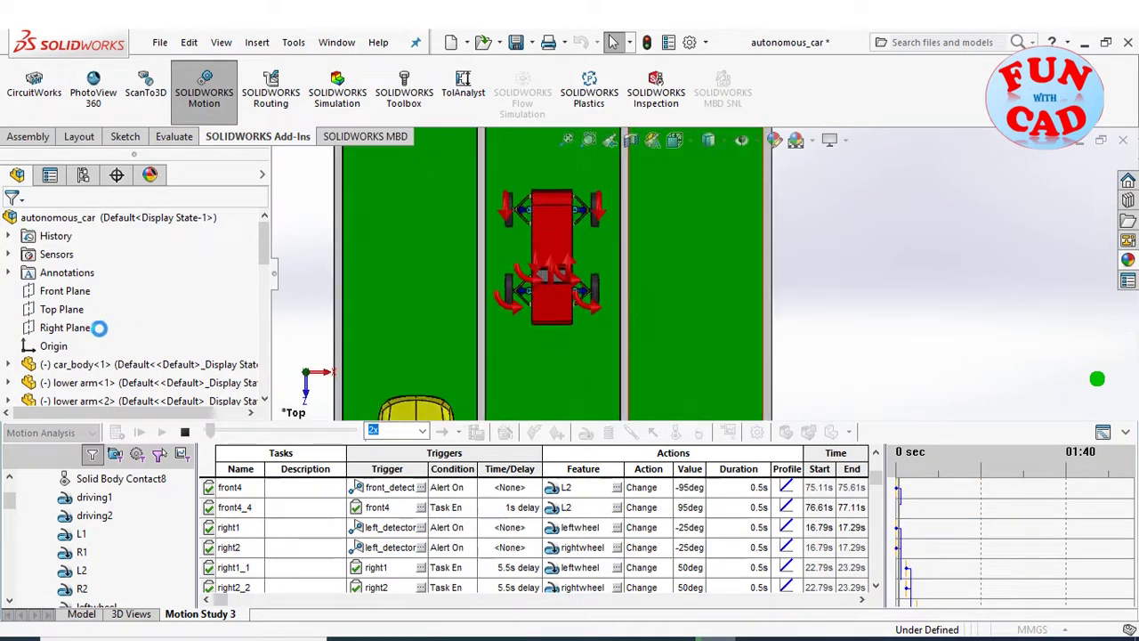
Expand the Sensors folder and highlight front_detector, right_detector and left_detector to examine their beams between the yellow and blue cars.
click(7, 255)
click(96, 273)
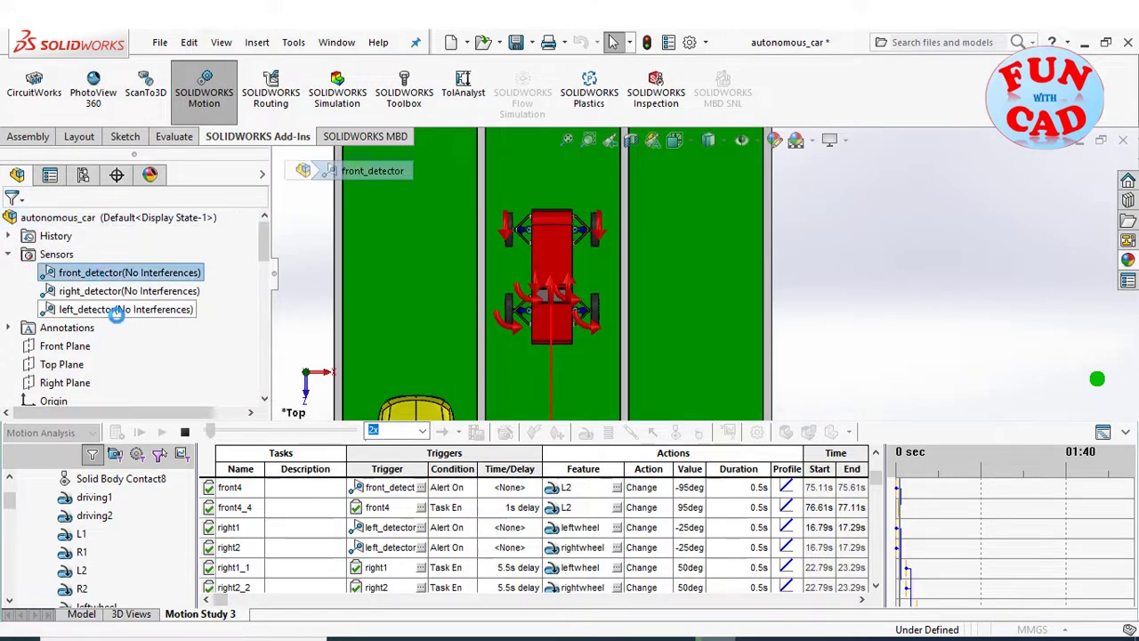
shift+click(115, 310)
scroll(607, 326, up, 5)
scroll(694, 357, down, 3)
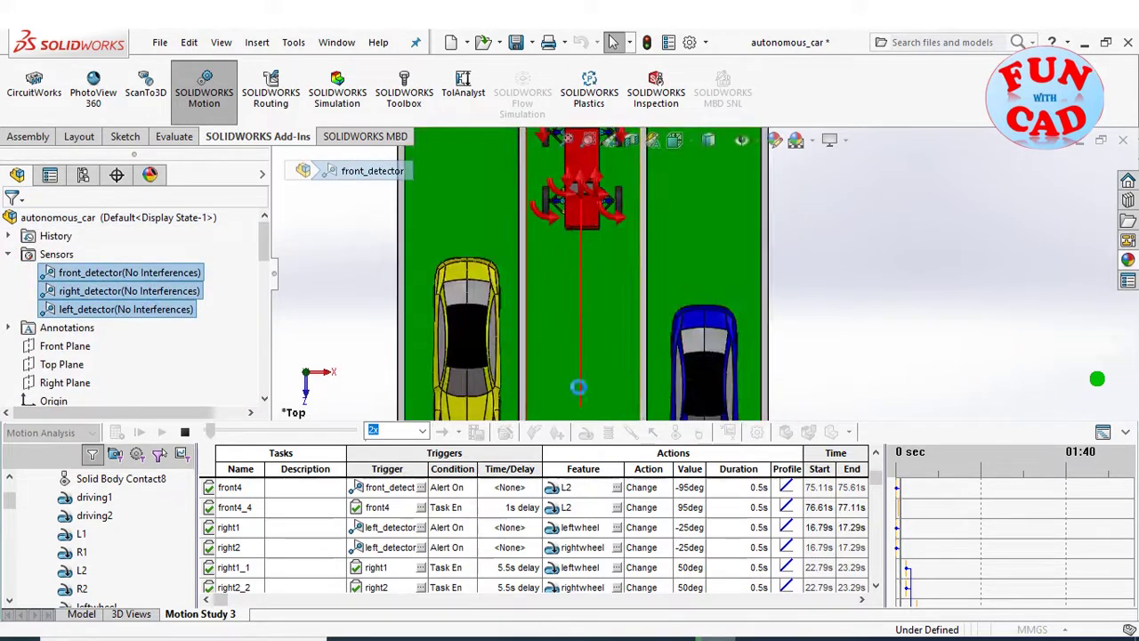
scroll(591, 283, up, 2)
scroll(640, 319, up, 2)
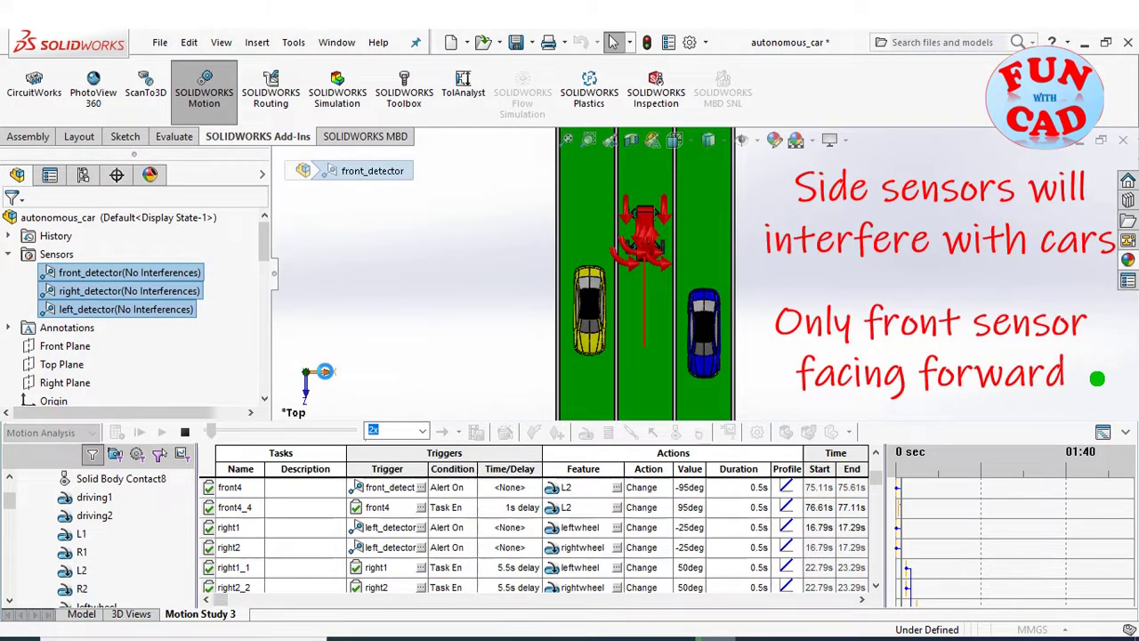
View the car and its sensor beams from the Right, return to the Top view, and watch the car approach the red car.
click(325, 371)
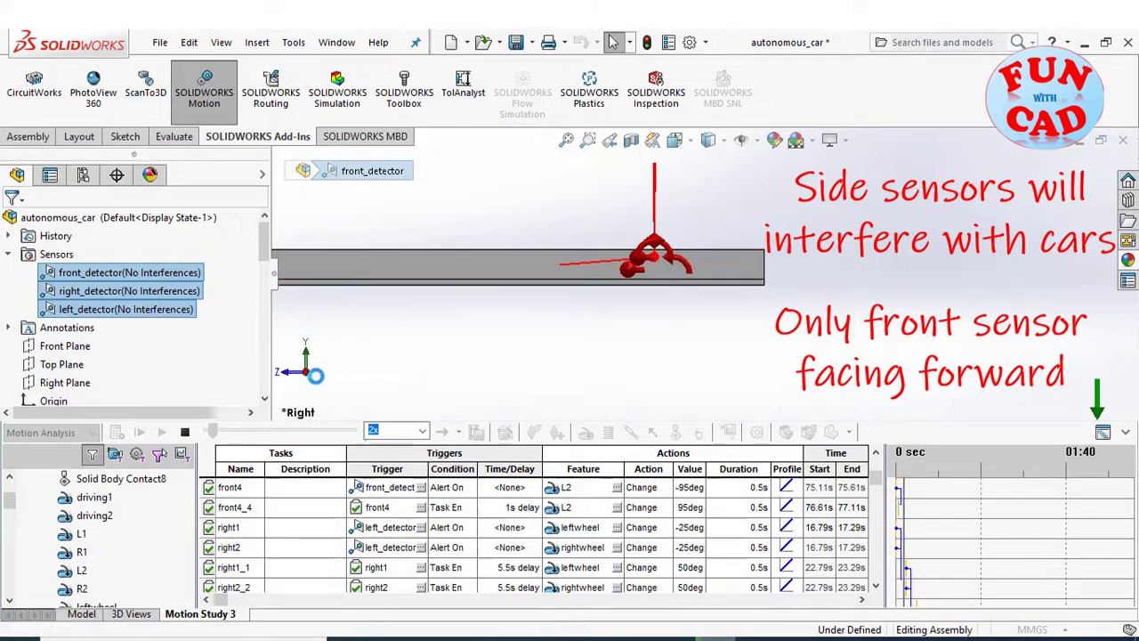
click(306, 356)
scroll(788, 346, up, 3)
scroll(727, 371, down, 3)
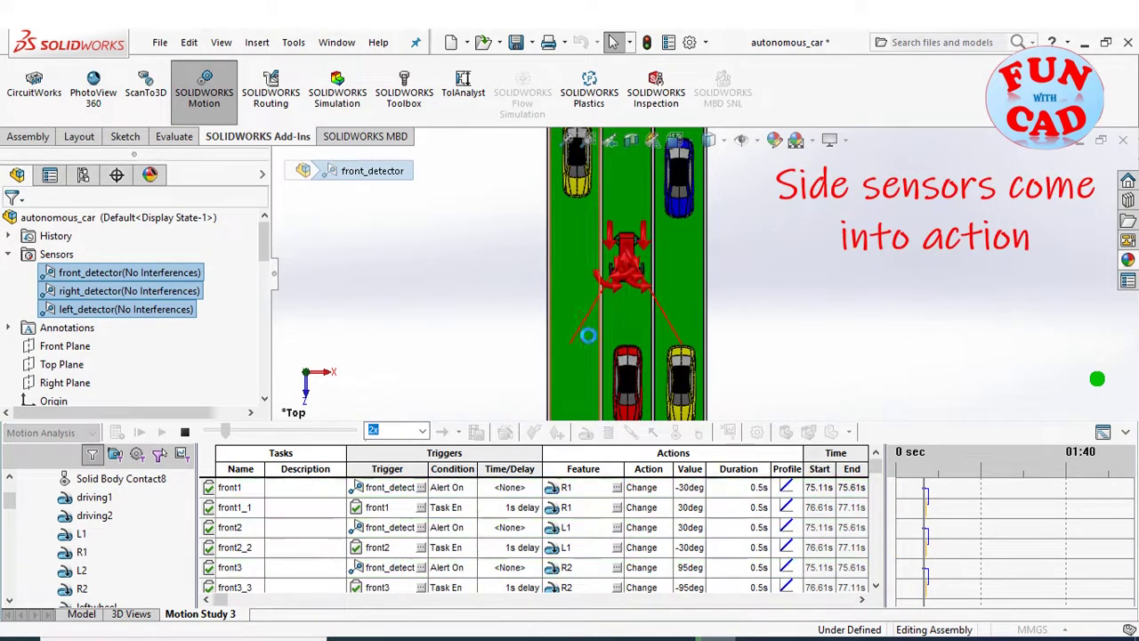
scroll(718, 374, down, 1)
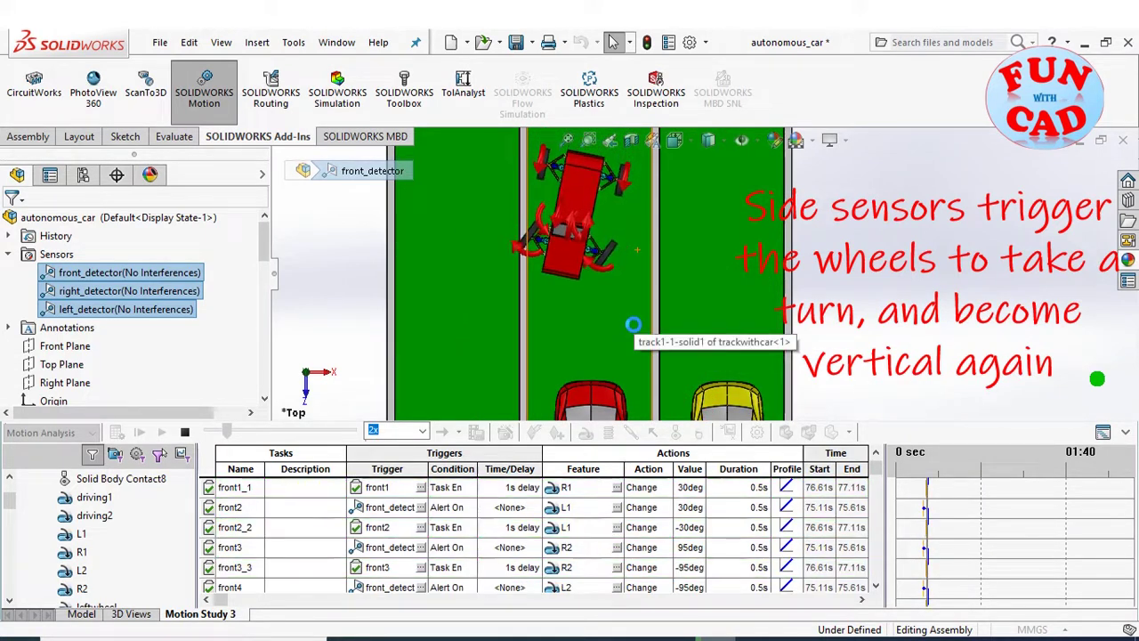
Enlarge the task table over the graphics area and review the tasks down to the final motor C task.
drag(595, 421, 595, 307)
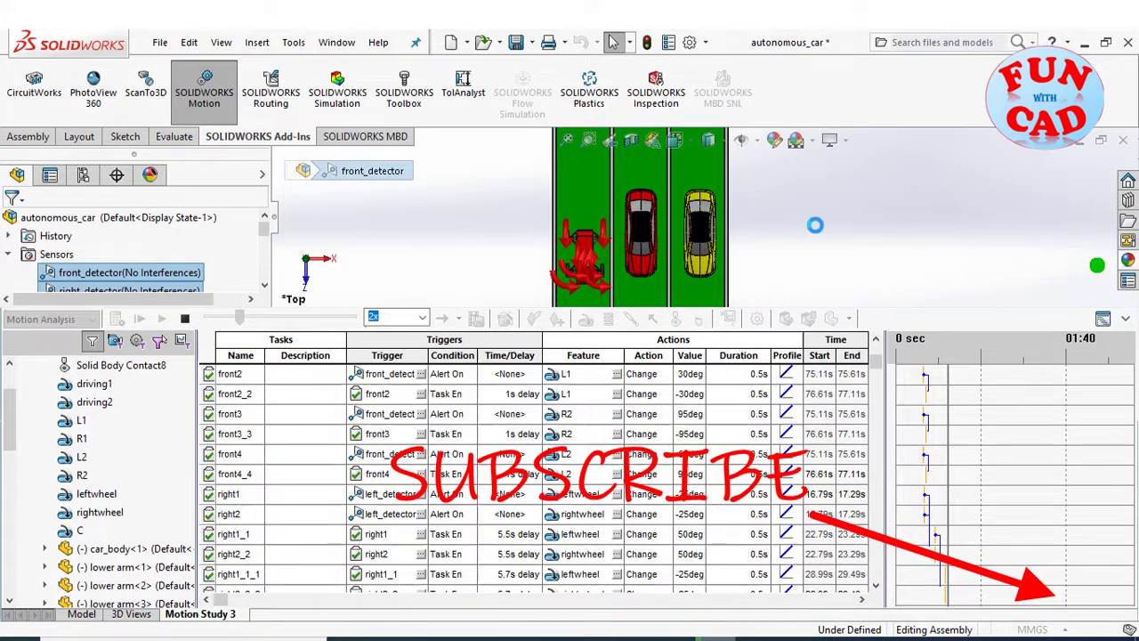
scroll(696, 291, up, 5)
scroll(696, 291, down, 3)
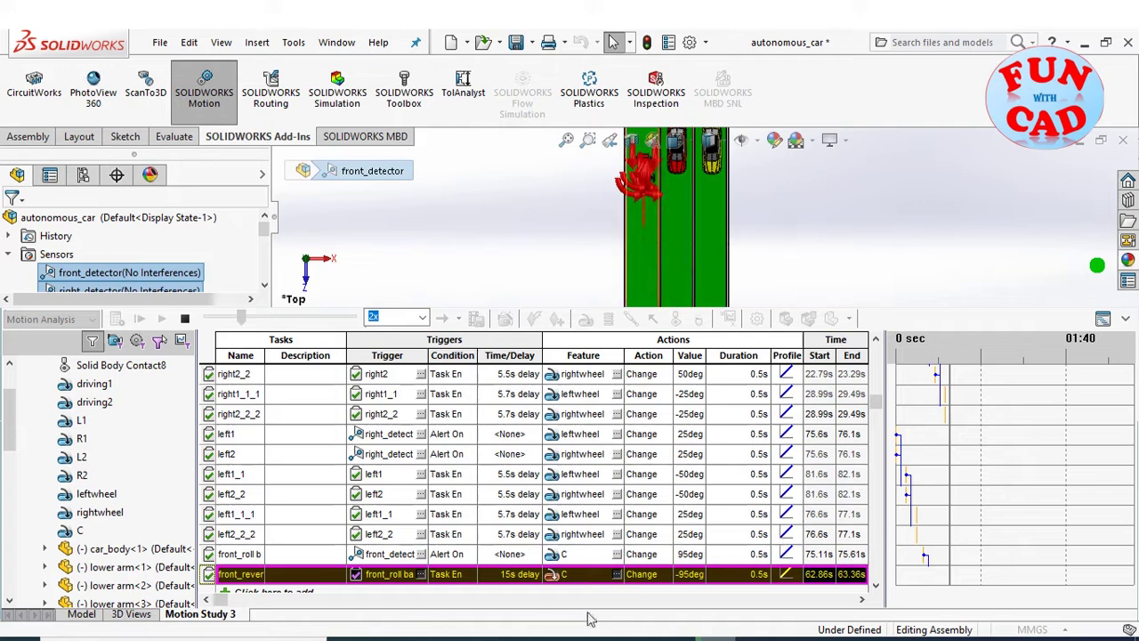
Examine the car and its front sensor beam beyond the red and yellow cars while Motion Study 3 calculates.
scroll(683, 245, down, 2)
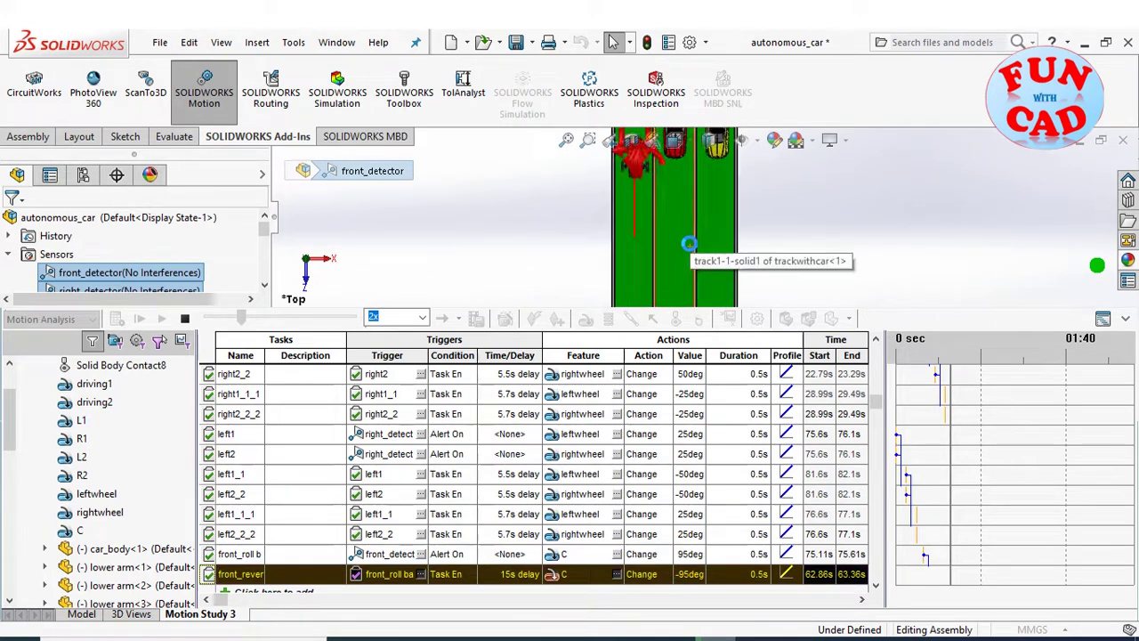
scroll(714, 236, up, 1)
scroll(787, 246, up, 4)
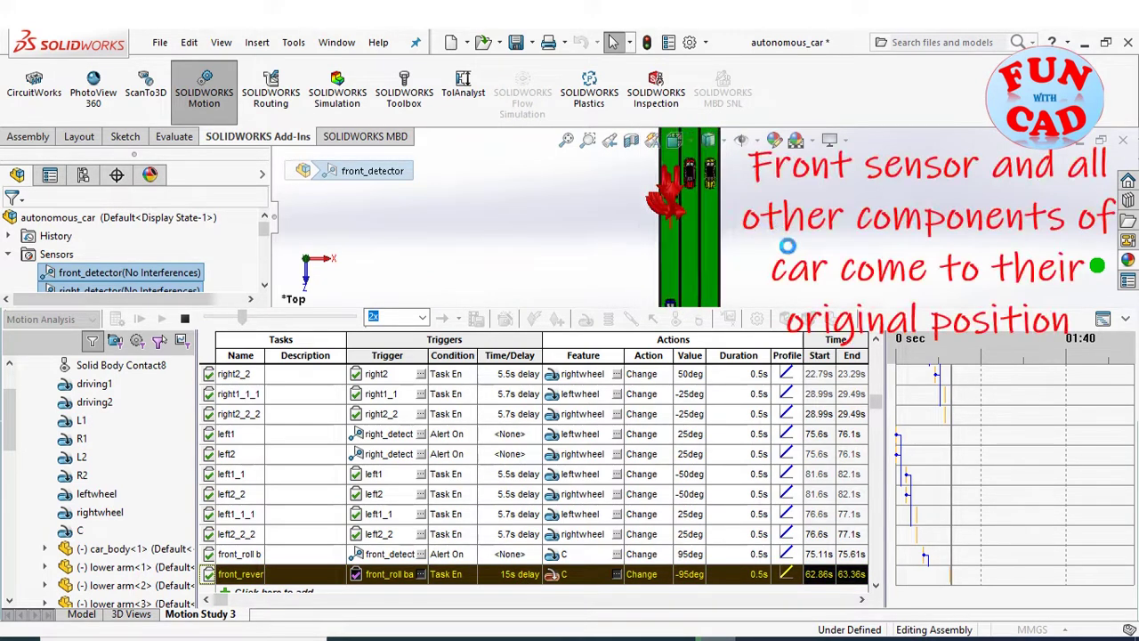
scroll(664, 162, down, 2)
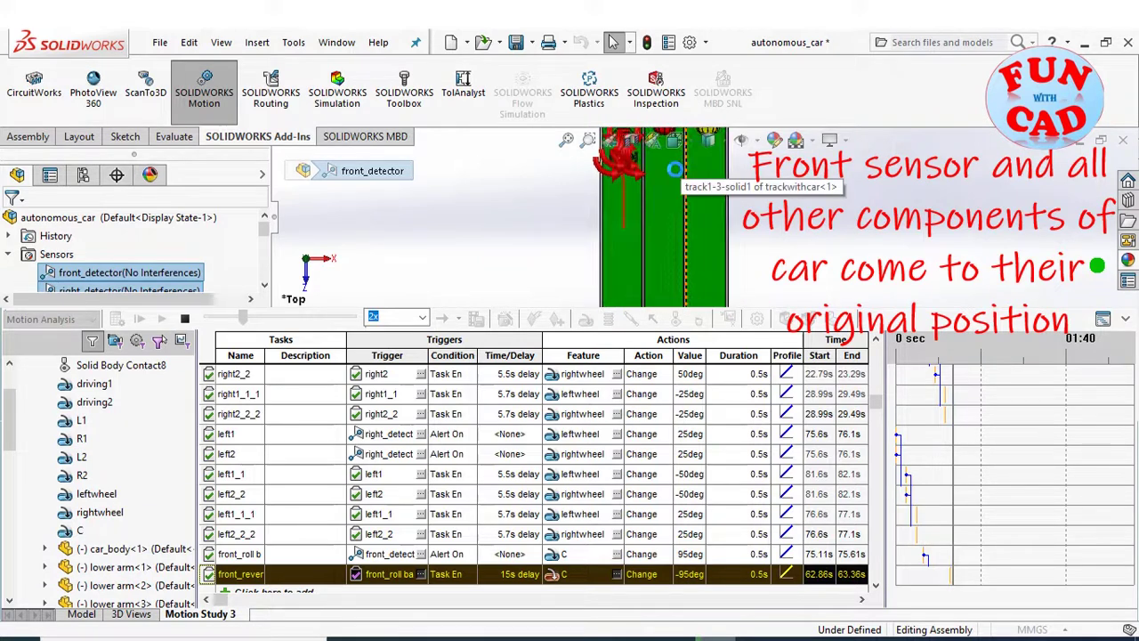
scroll(663, 163, down, 5)
scroll(724, 183, up, 3)
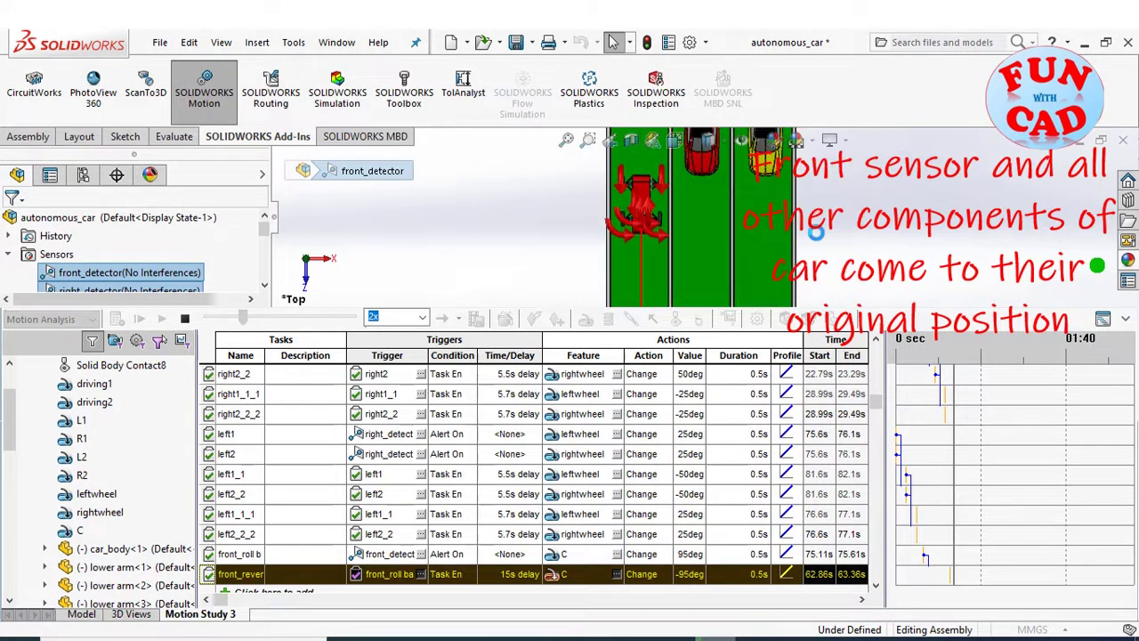
scroll(822, 236, up, 2)
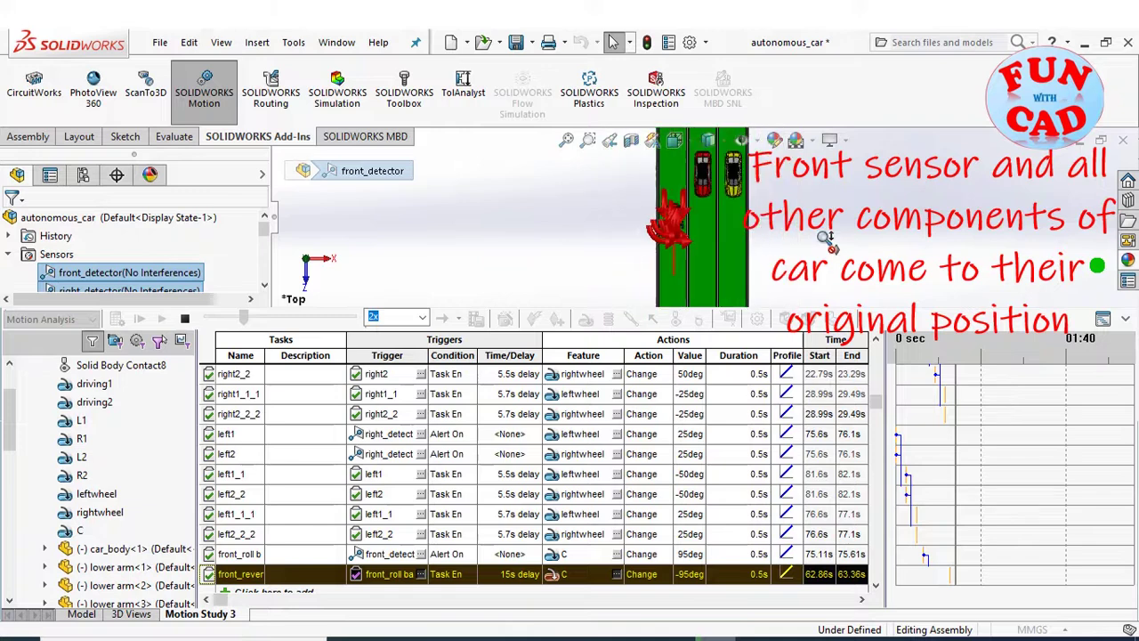
scroll(771, 271, up, 2)
scroll(761, 266, down, 3)
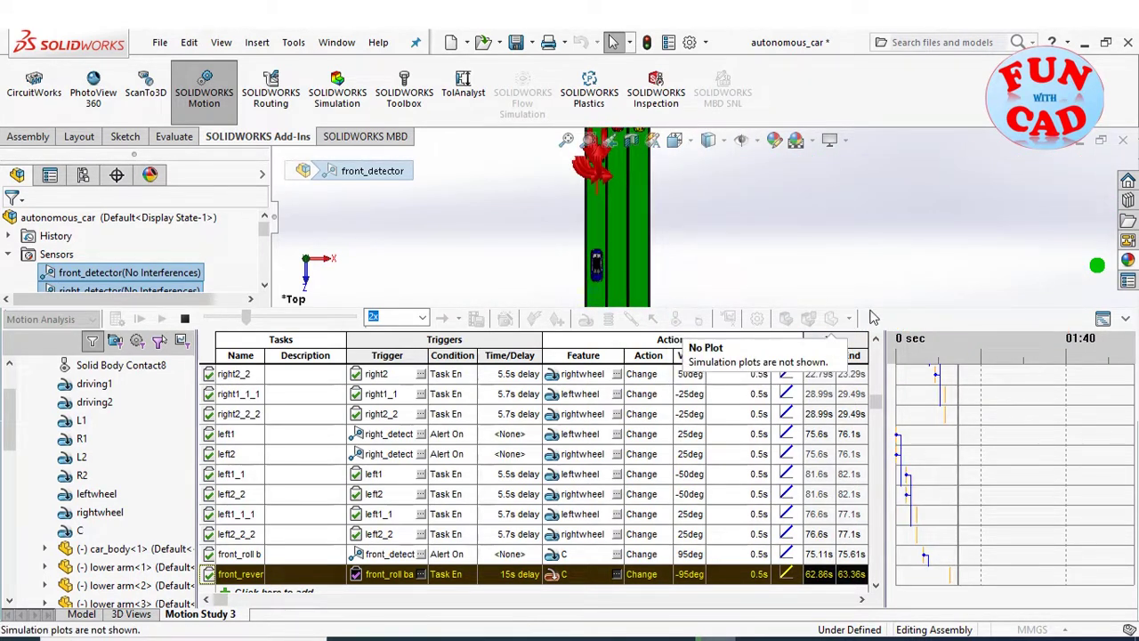
Shrink the task table and follow the car's approach to the blue car and its lane change during the calculation.
drag(870, 319, 875, 555)
scroll(670, 450, down, 3)
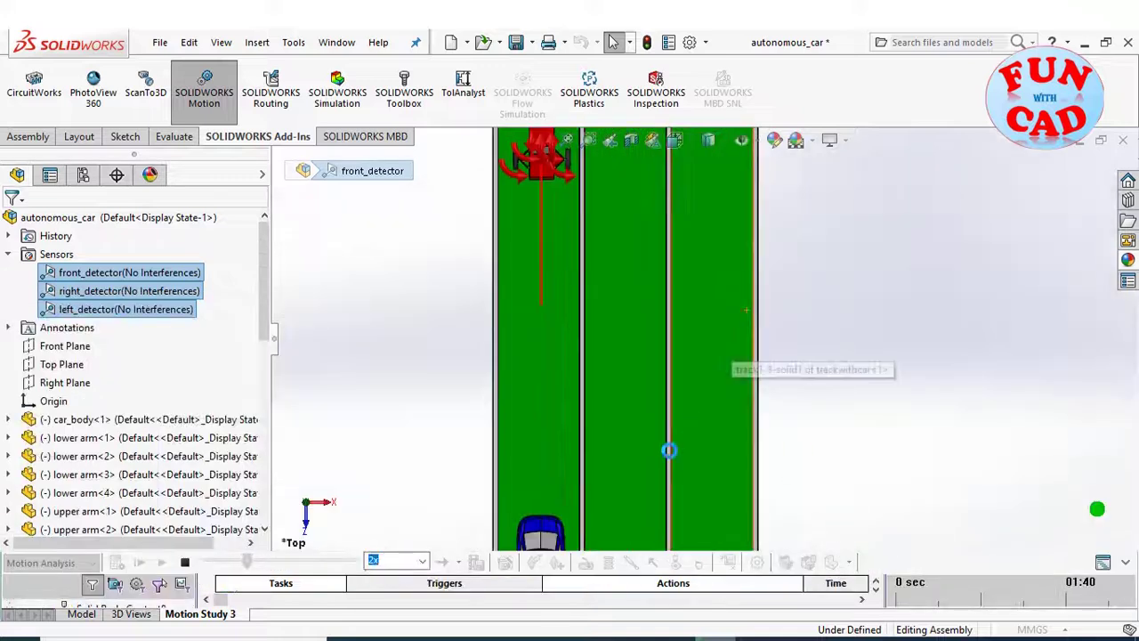
scroll(656, 472, up, 2)
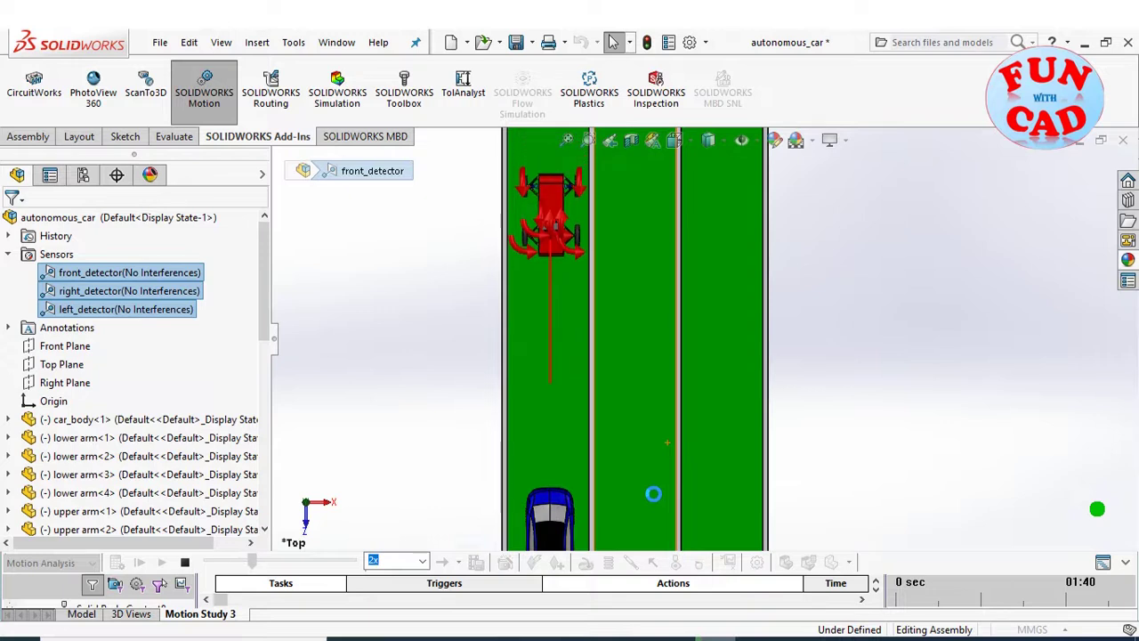
scroll(657, 522, down, 3)
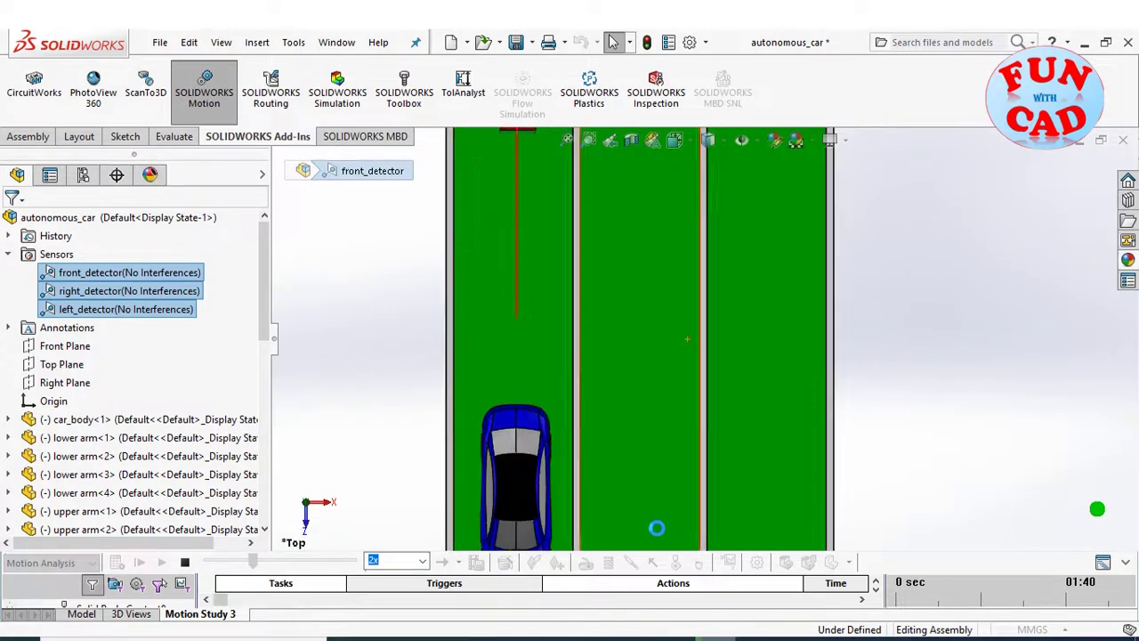
scroll(1014, 372, up, 2)
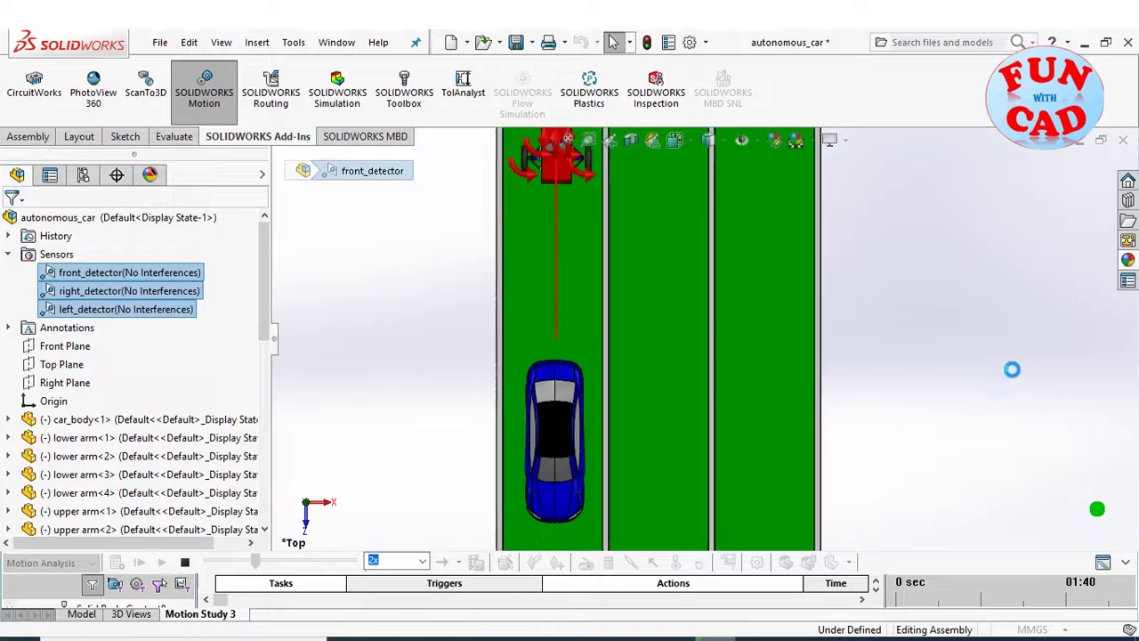
scroll(1012, 372, down, 1)
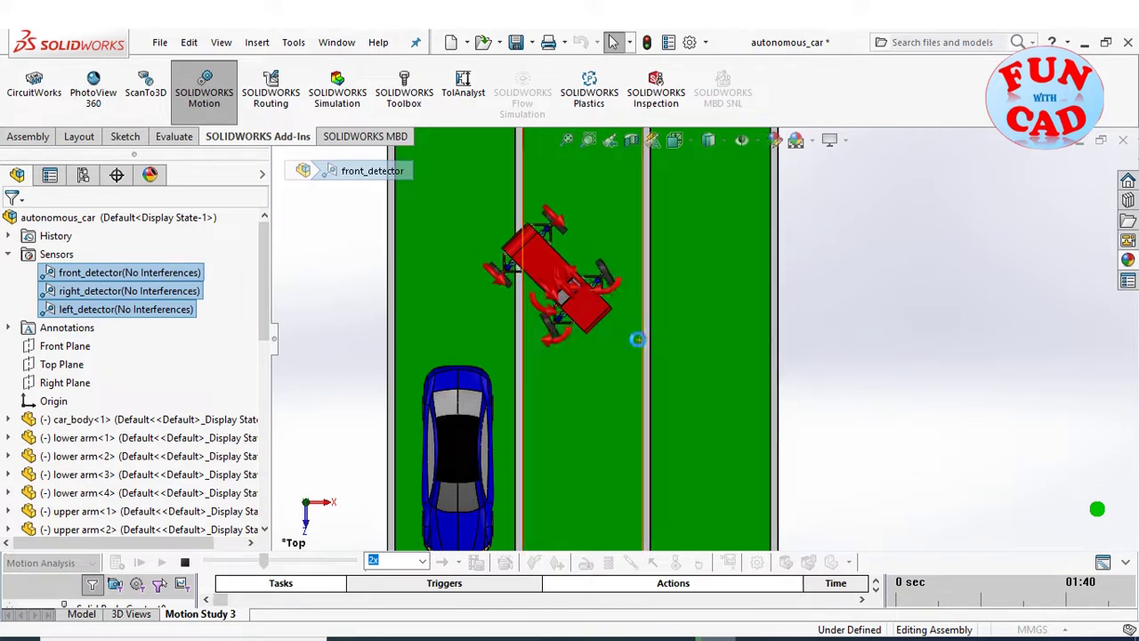
scroll(605, 352, down, 1)
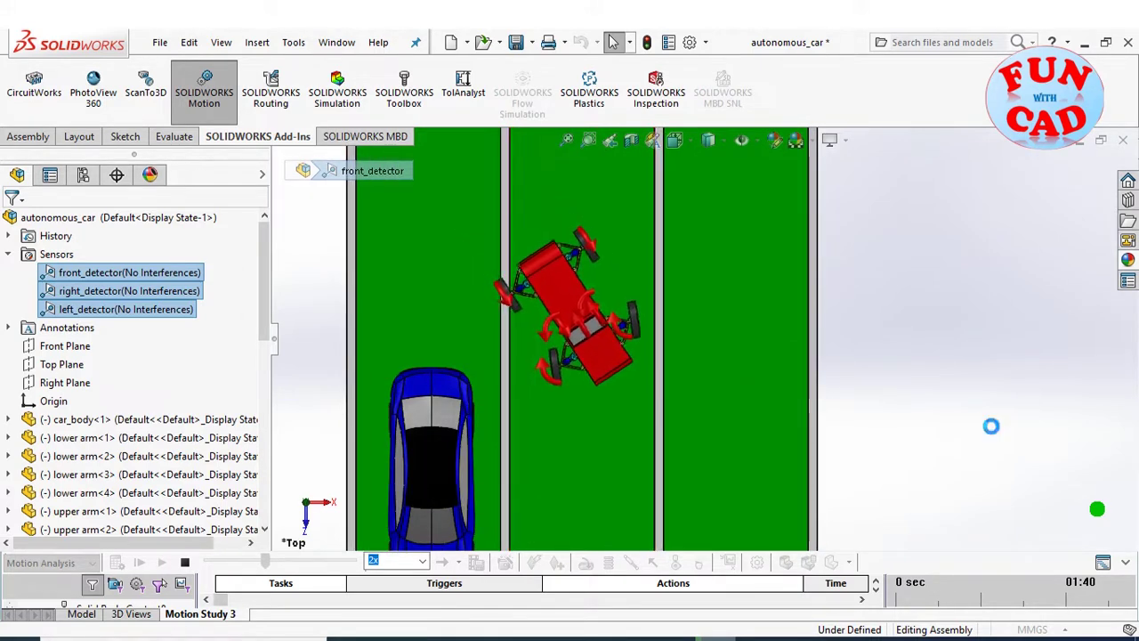
scroll(988, 423, up, 1)
scroll(987, 424, up, 2)
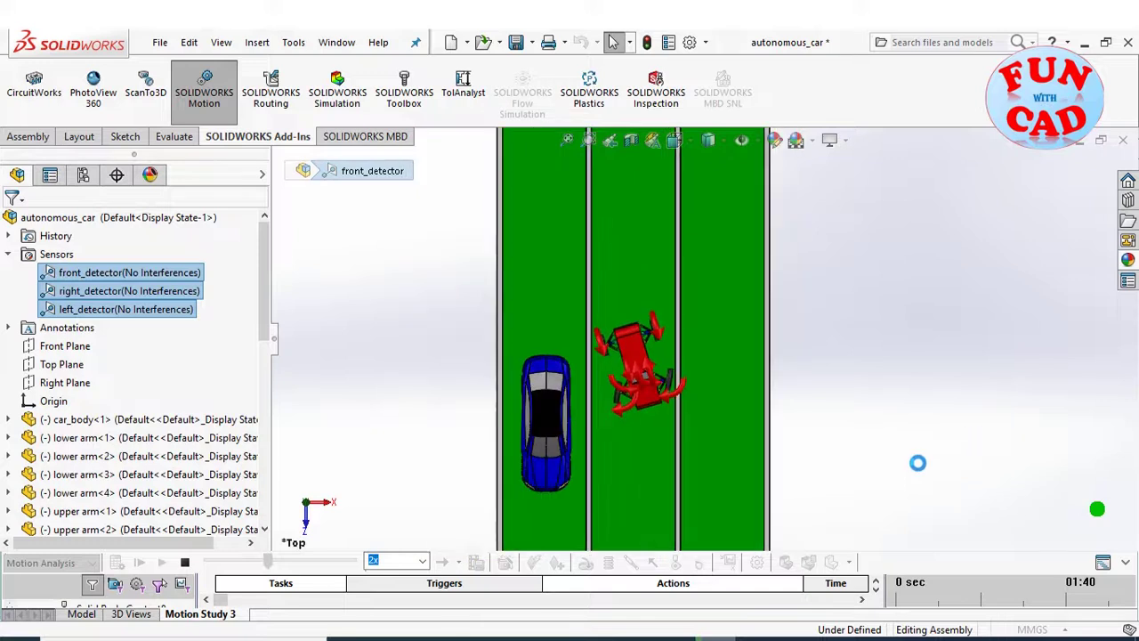
scroll(901, 454, down, 1)
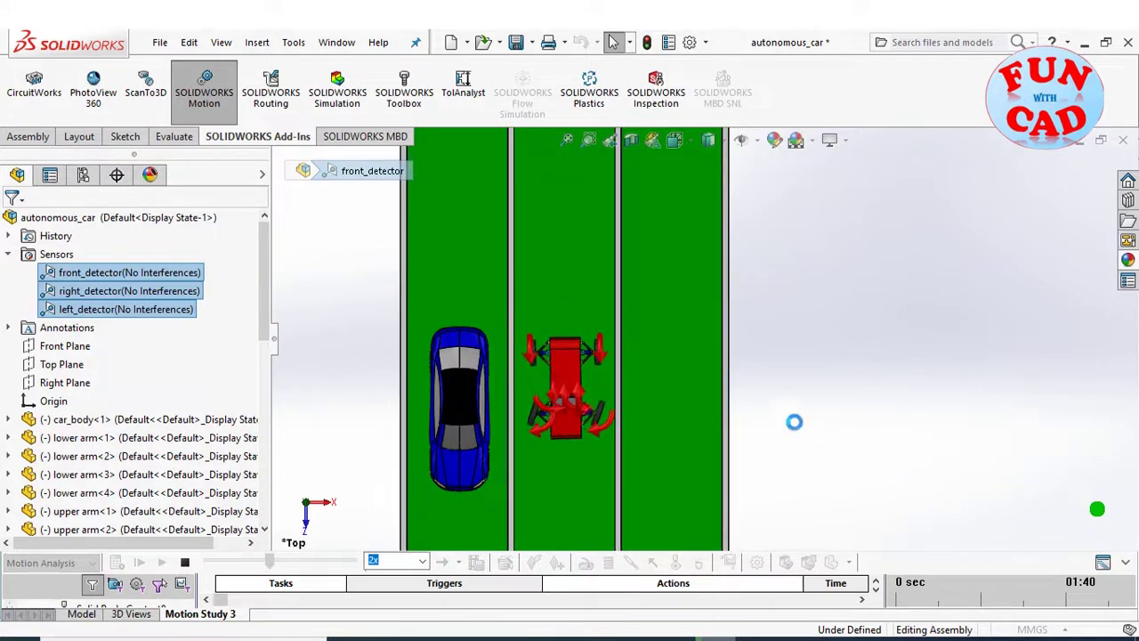
scroll(689, 422, up, 10)
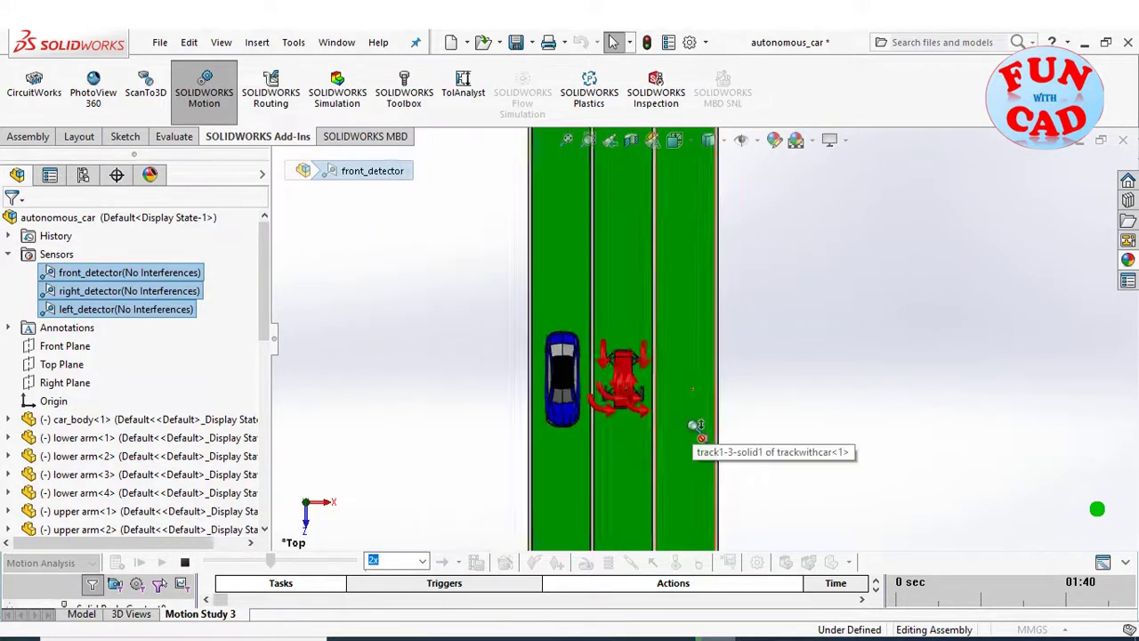